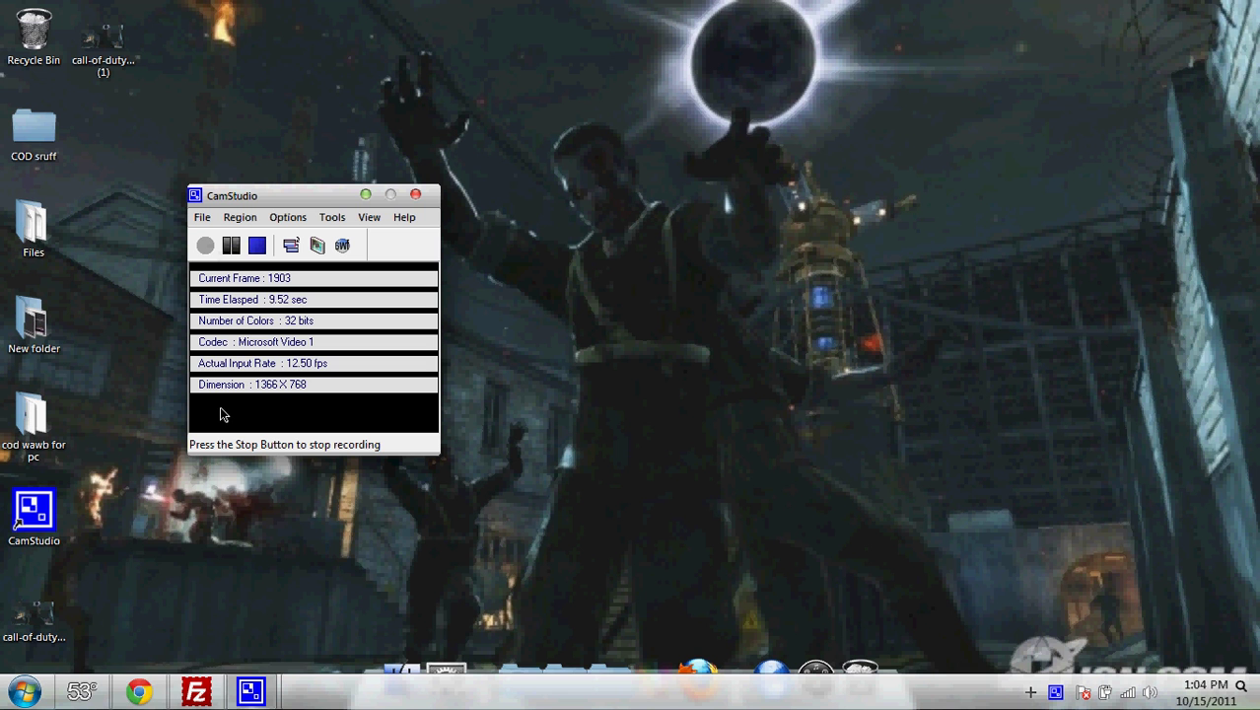
# - Confirm Overwrite in FileZilla's 'Target file already exists' dialog so the upload resumes
pyautogui.click(193, 692)
pyautogui.rightClick(191, 693)
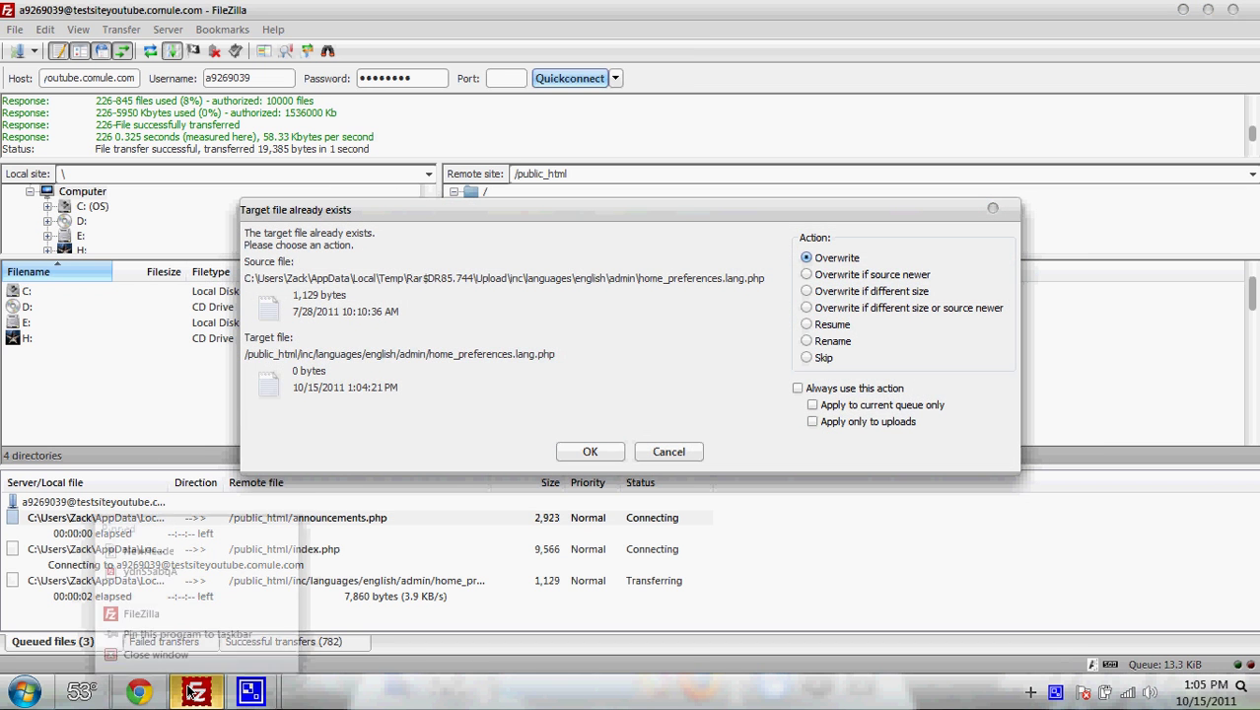
pyautogui.click(654, 417)
pyautogui.click(993, 208)
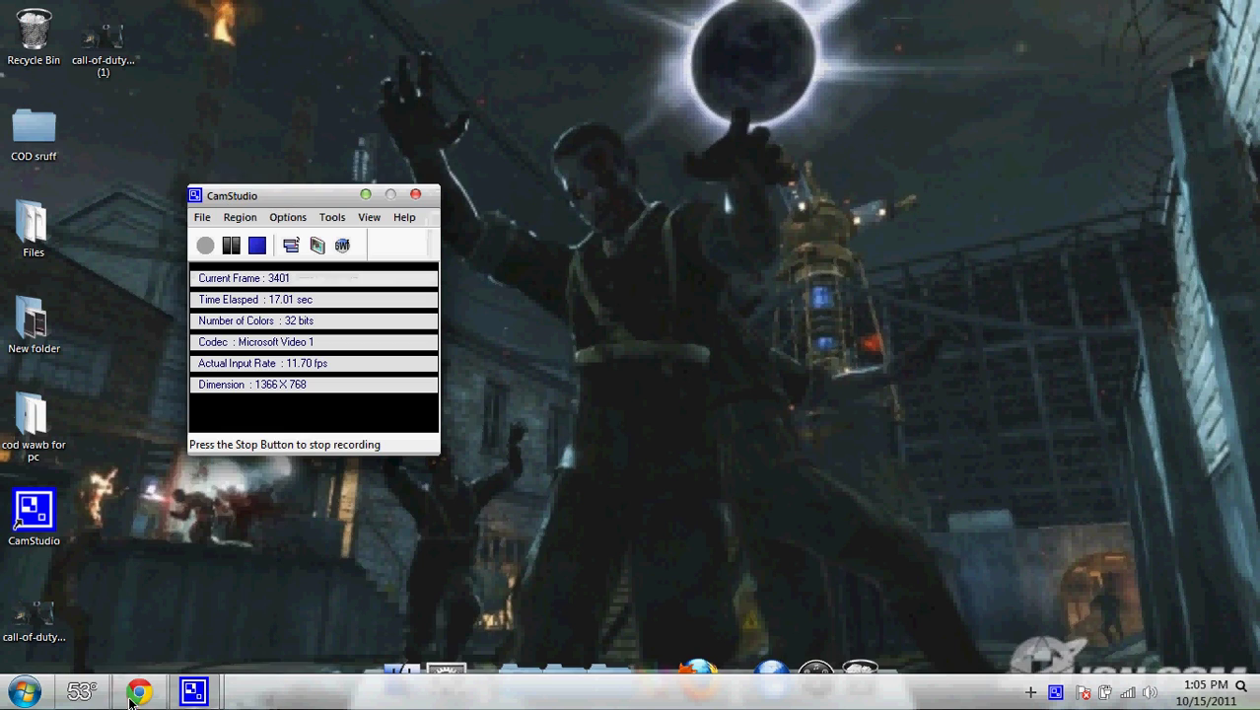
# - Open the 000webhost free hosting sign-up form and enter the subdomain sitetest
pyautogui.click(138, 692)
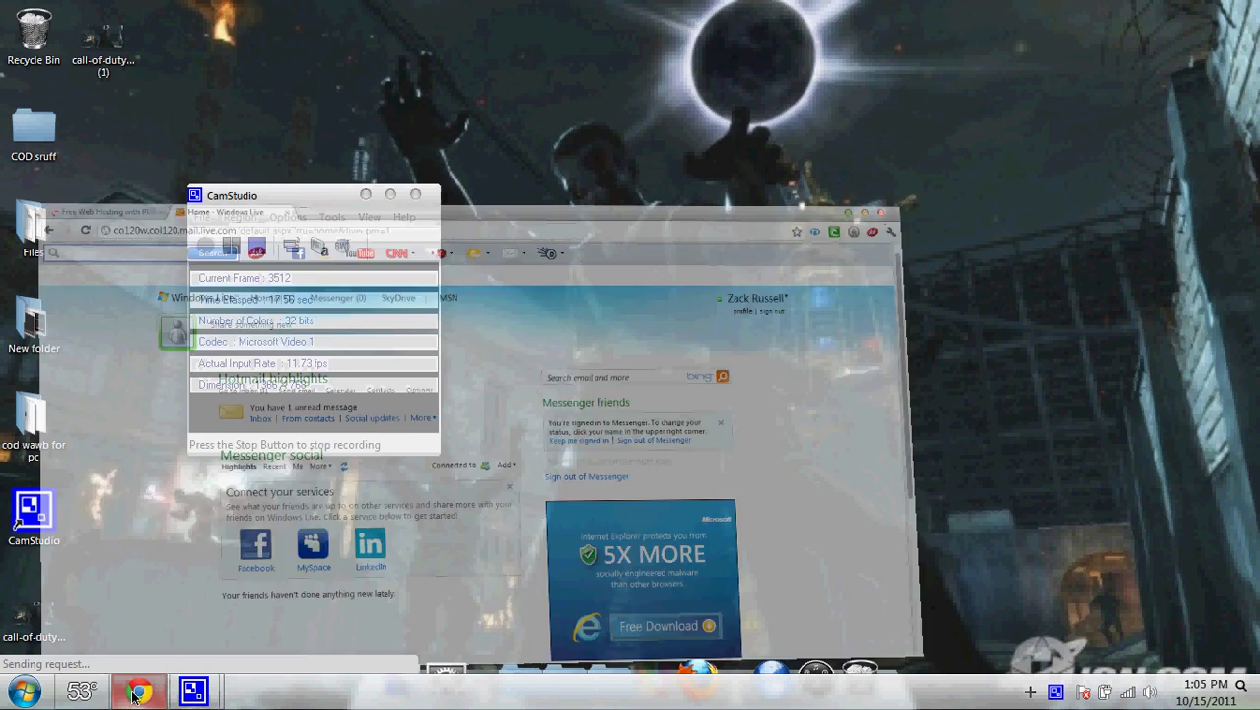
pyautogui.click(111, 11)
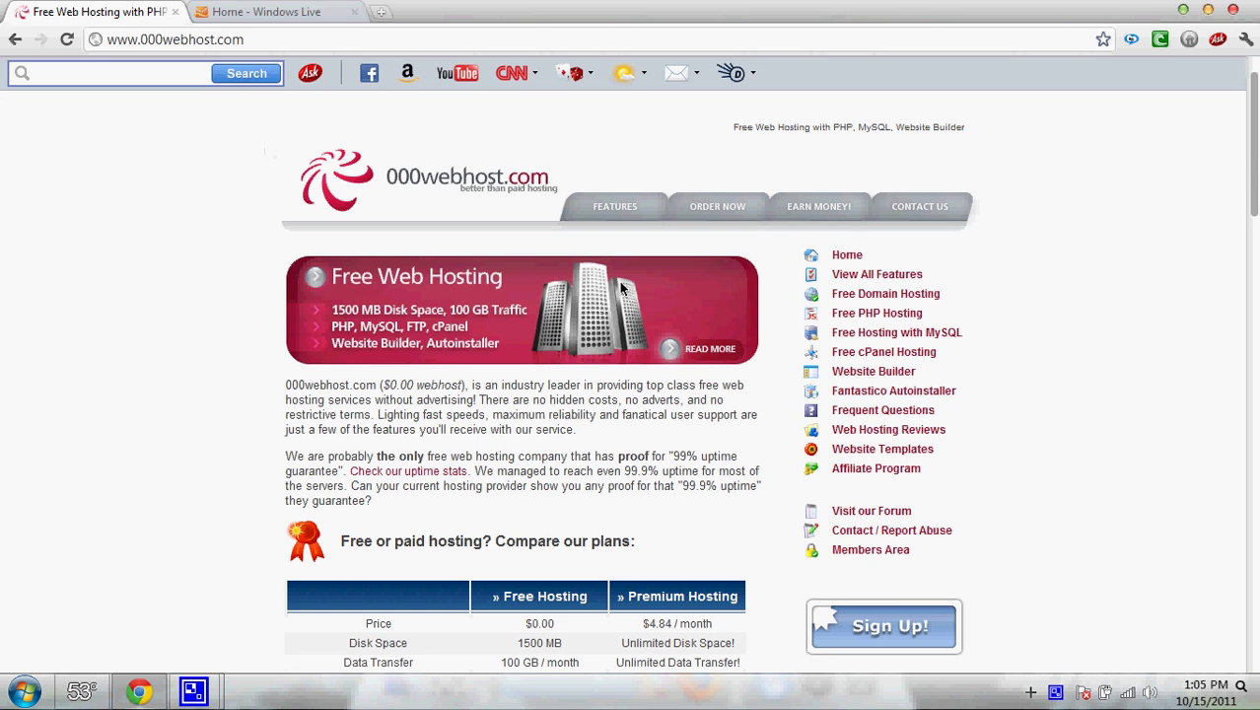
pyautogui.click(887, 611)
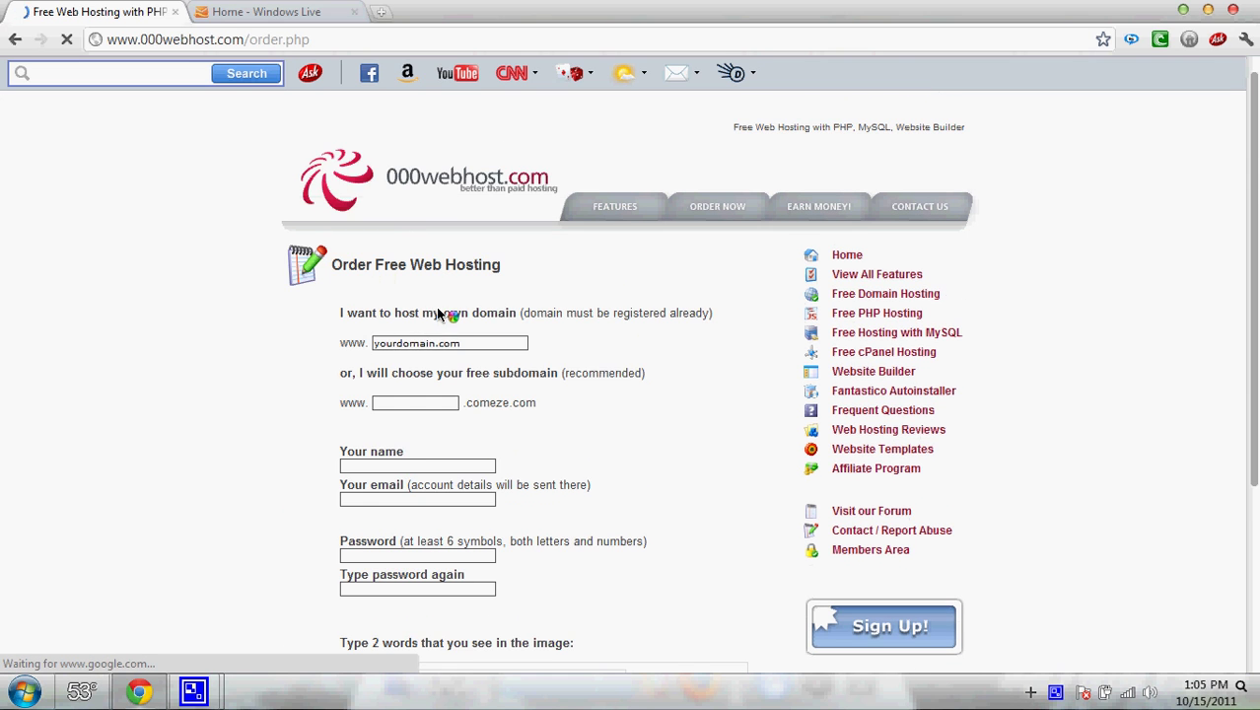
pyautogui.click(439, 342)
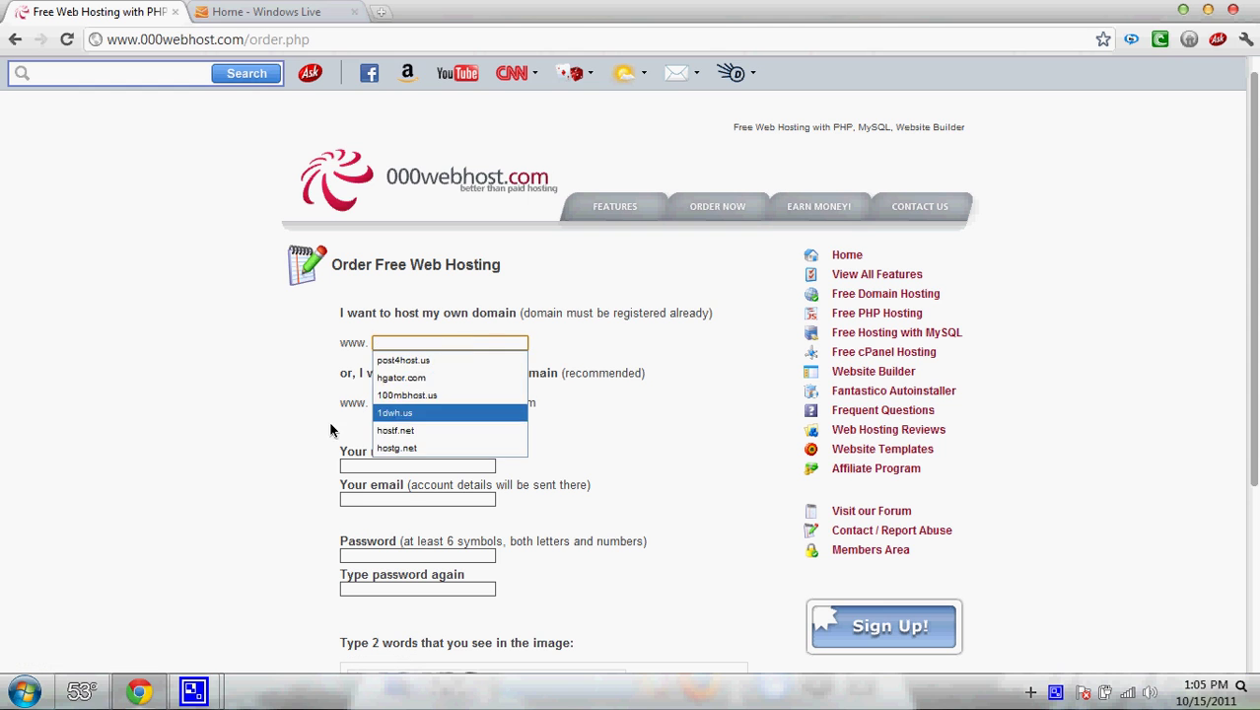
pyautogui.click(405, 402)
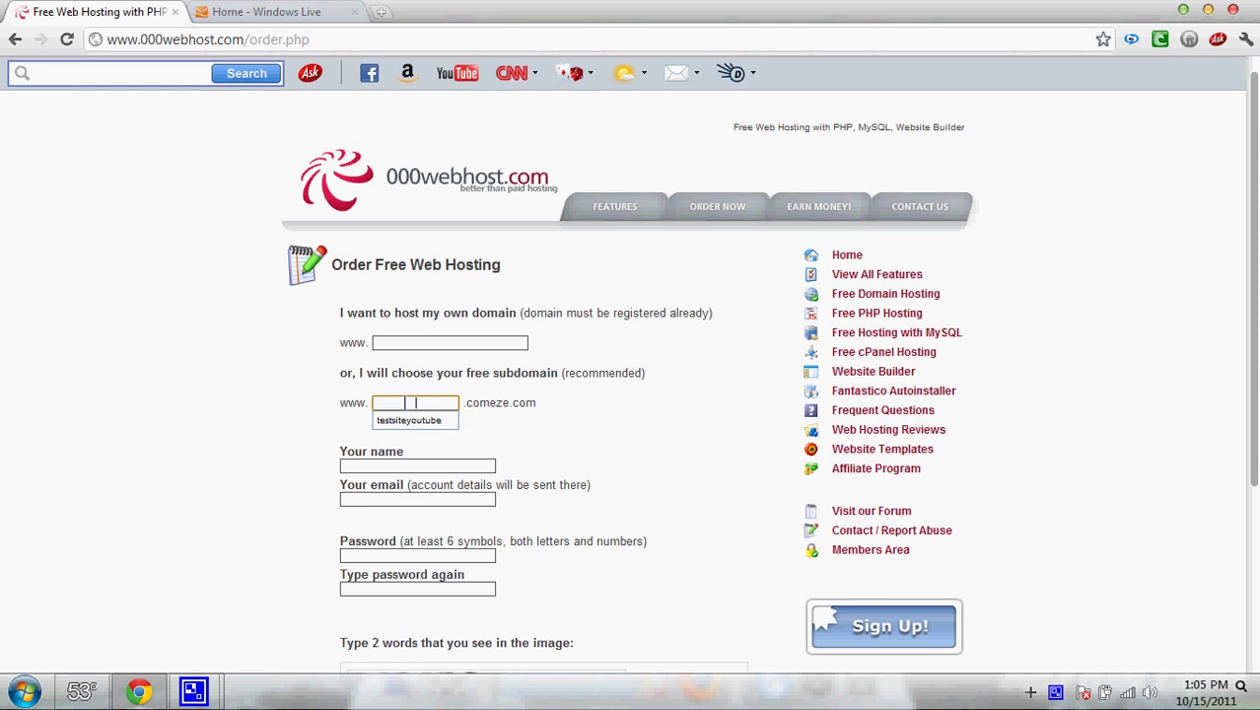
pyautogui.write('sitetest')
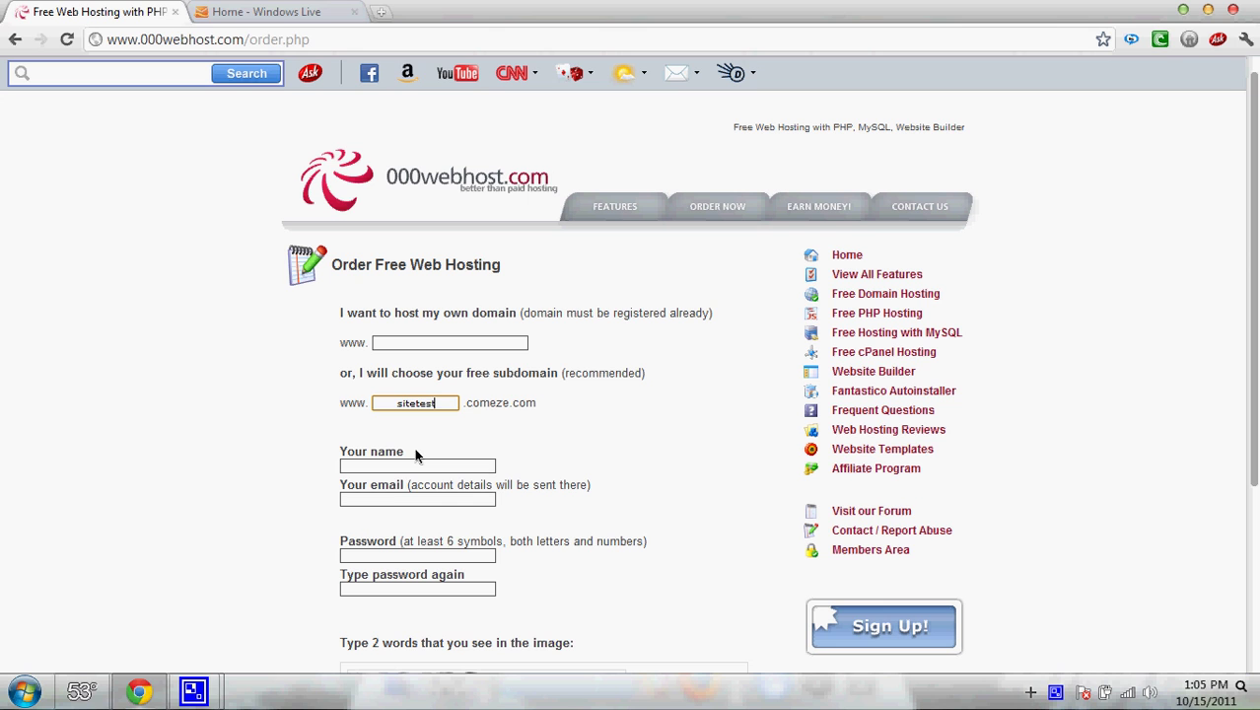
# - Fill in the name, contact e-mail and both password fields on the order form
pyautogui.click(406, 463)
pyautogui.write('z')
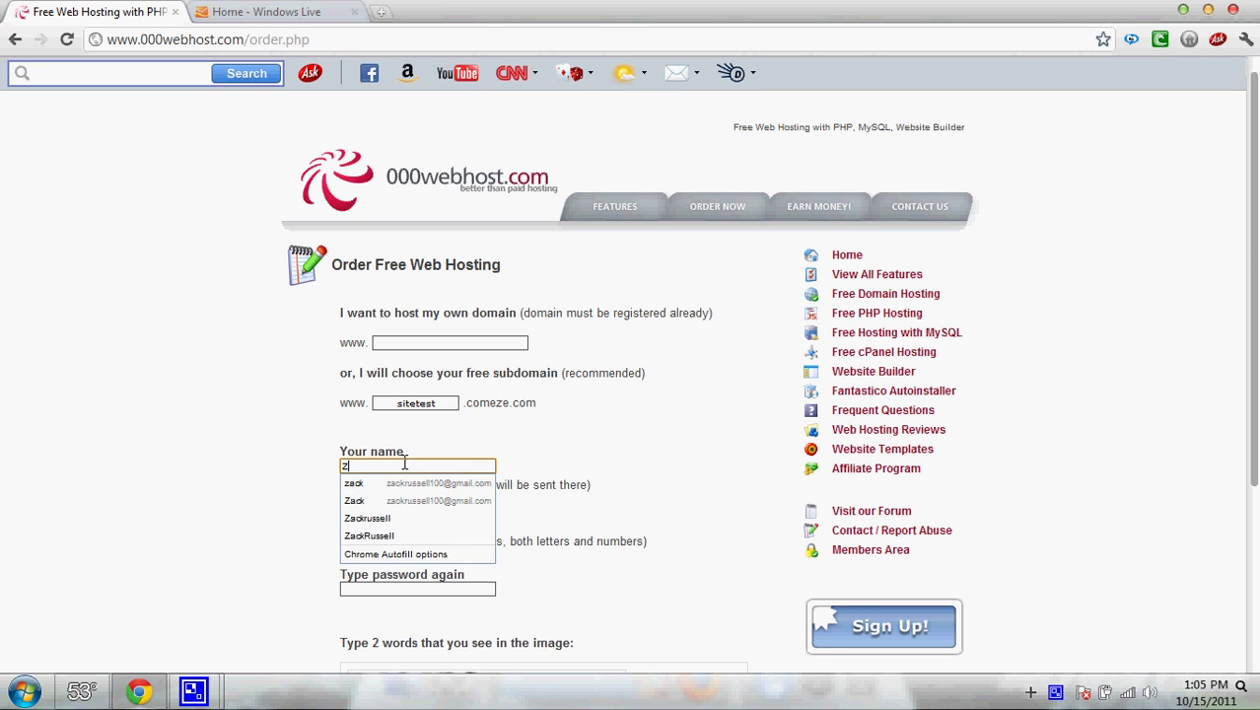
pyautogui.press('Tab')
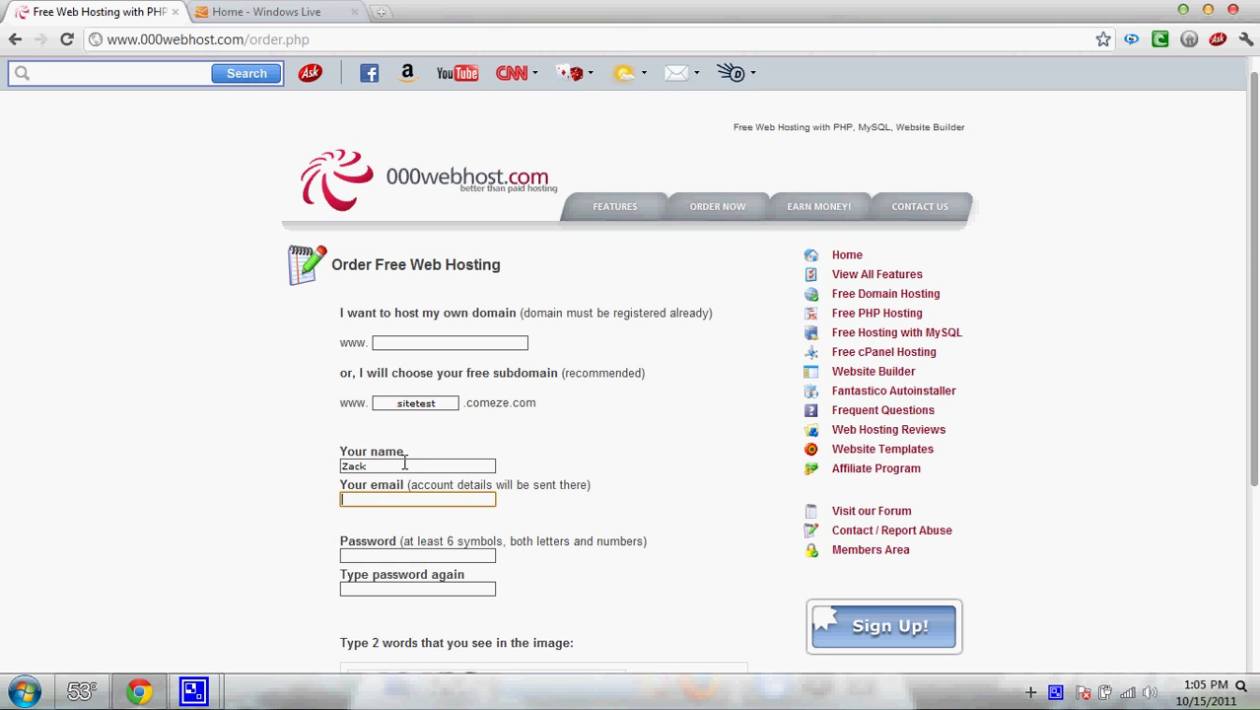
pyautogui.hotkey('ctrl', 'v')
pyautogui.press('Tab')
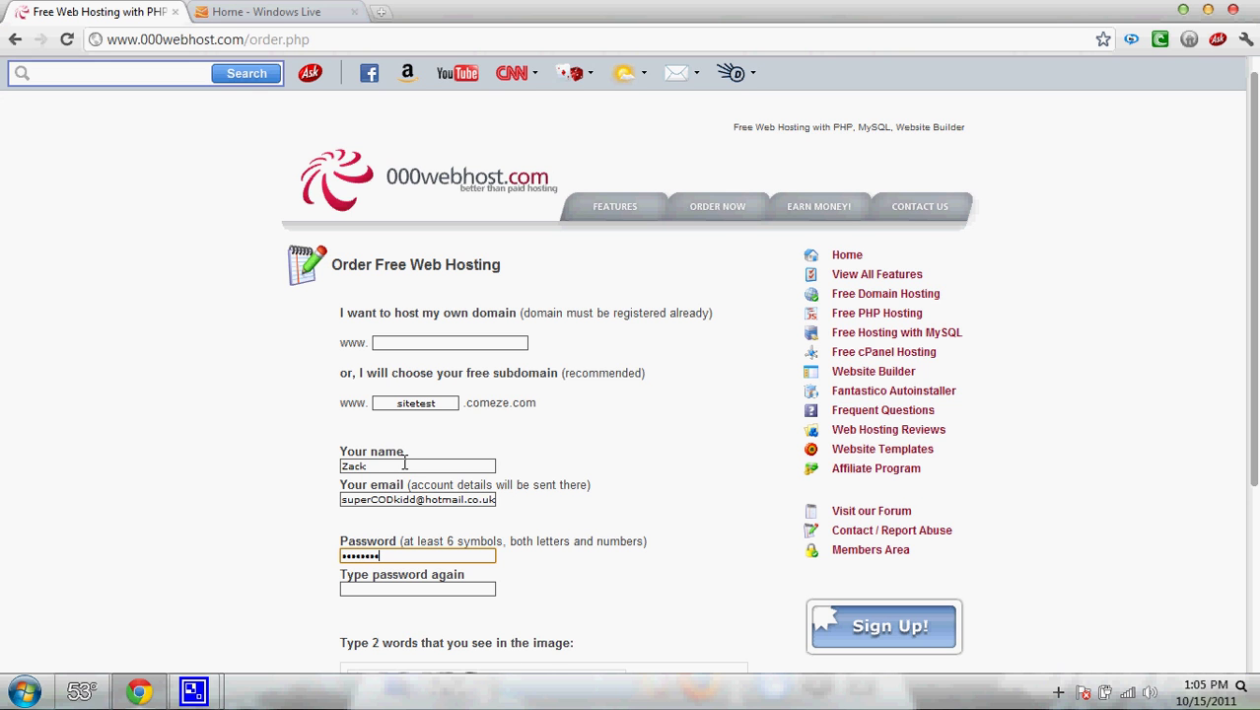
pyautogui.press('Tab')
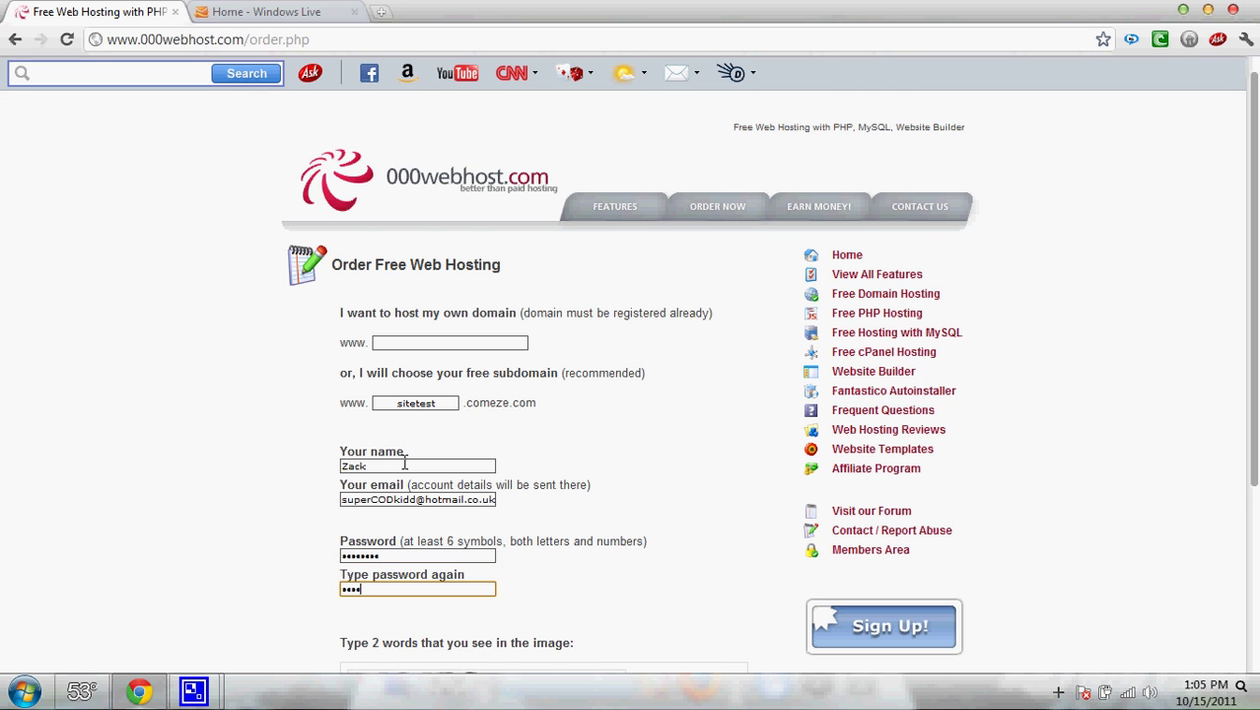
pyautogui.press('Tab')
# - Answer the CAPTCHA, agree to the Terms Of Service and submit the order
pyautogui.click(393, 487)
pyautogui.write('a')
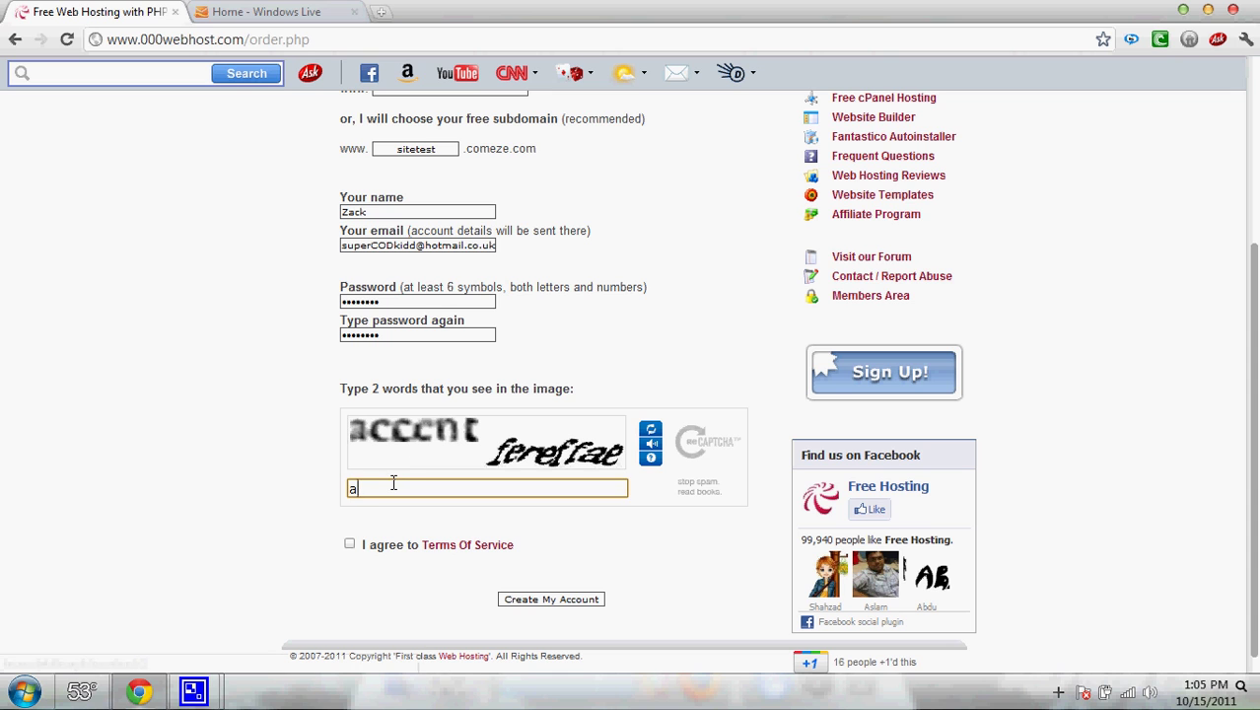
pyautogui.write('ccoun')
pyautogui.doubleClick(393, 487)
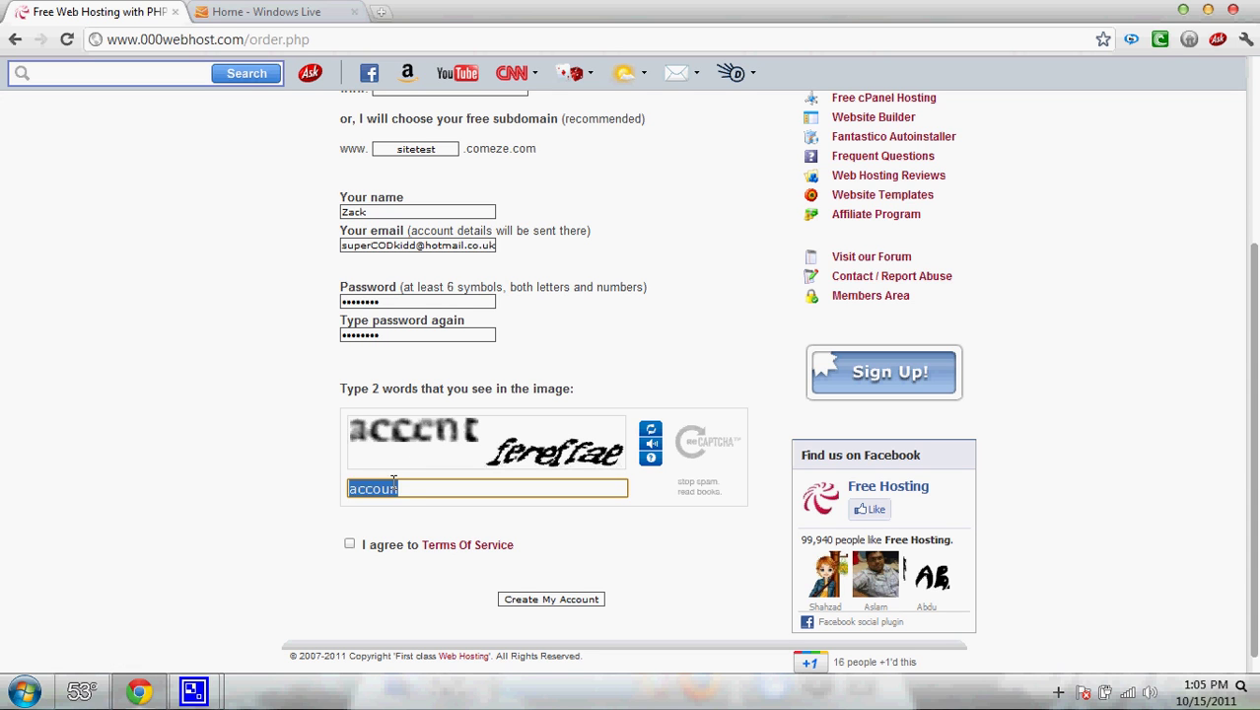
pyautogui.write('accn')
pyautogui.doubleClick(393, 487)
pyautogui.write('acccntfereffae')
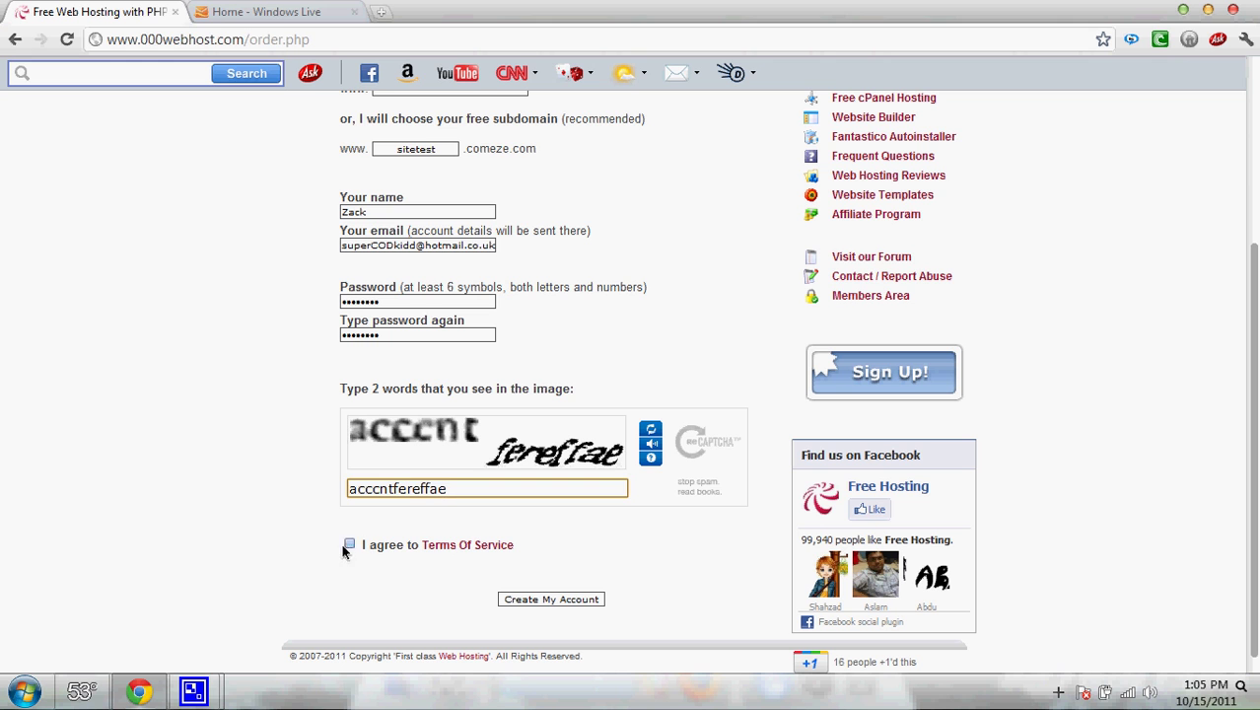
pyautogui.click(350, 545)
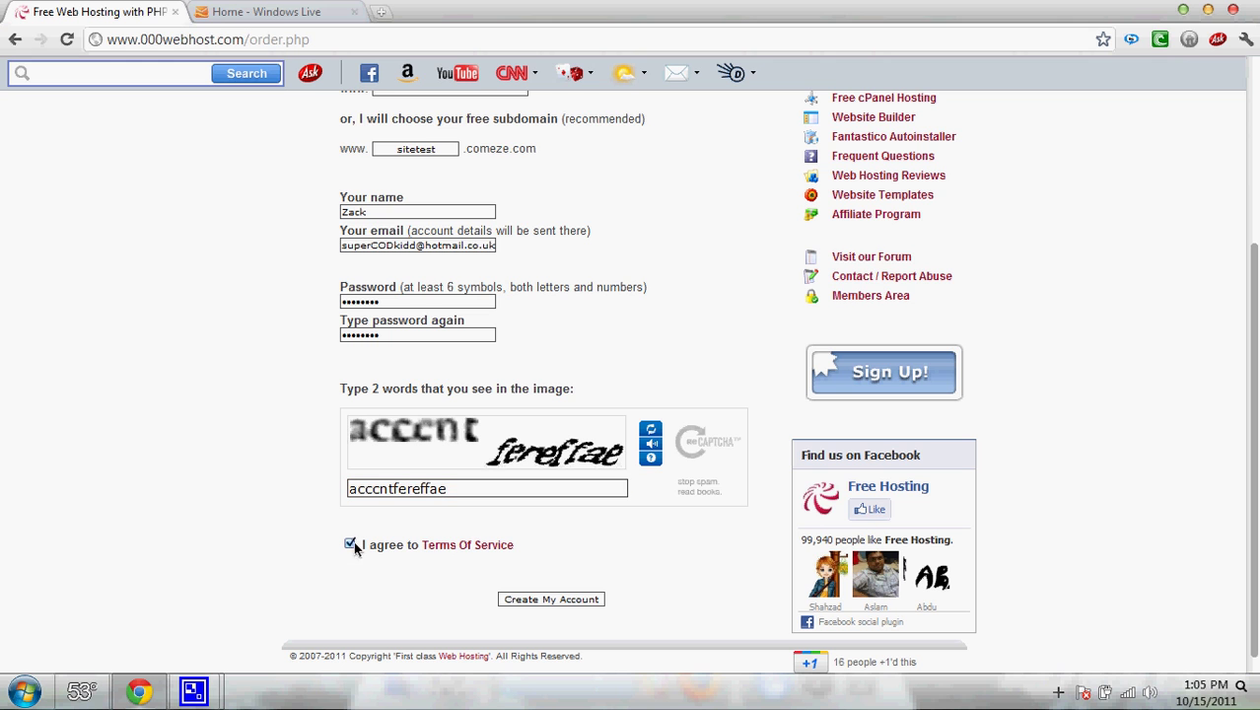
pyautogui.click(534, 600)
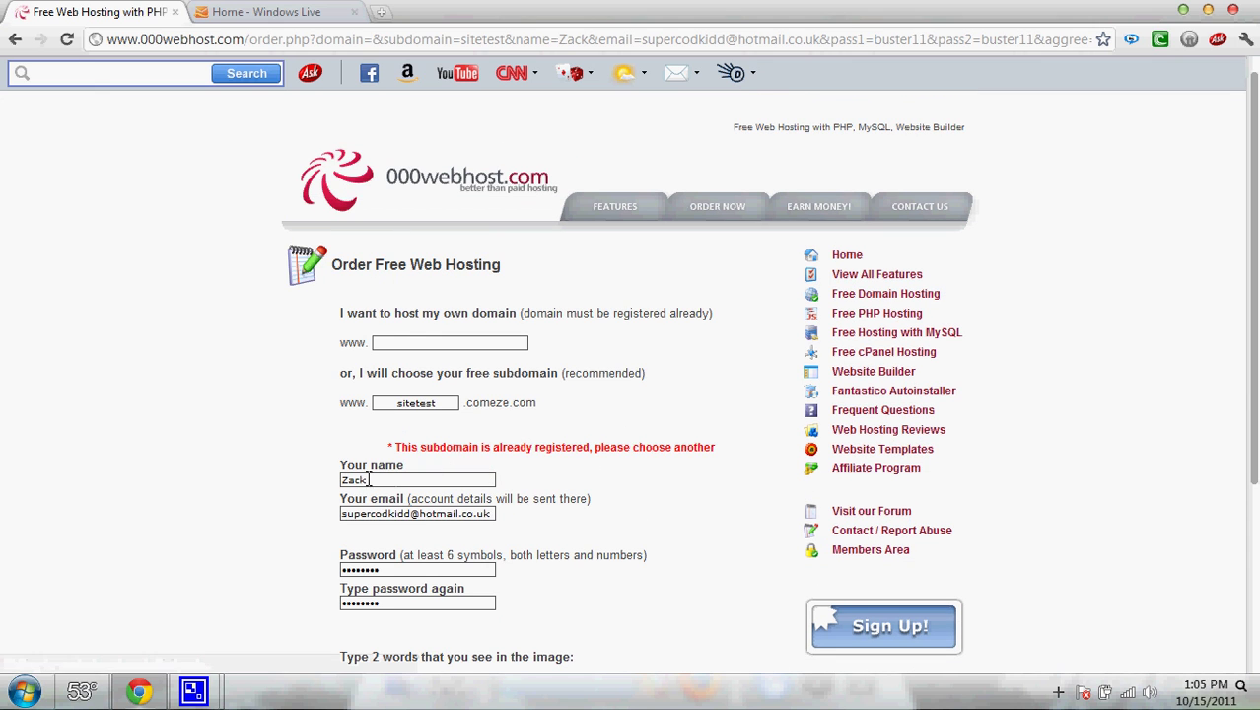
# - Change the subdomain to sitetest12, answer the new CAPTCHA and resubmit the order
pyautogui.click(435, 405)
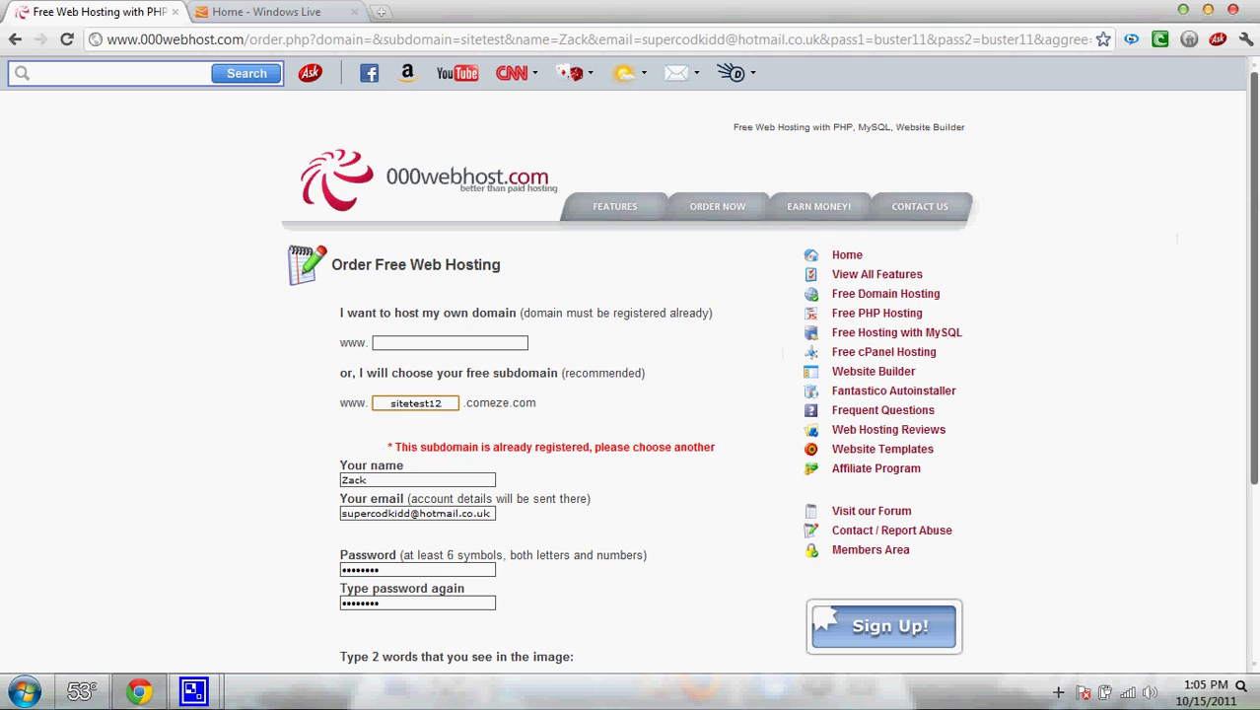
pyautogui.scroll(-3, 785, 352)
pyautogui.click(532, 511)
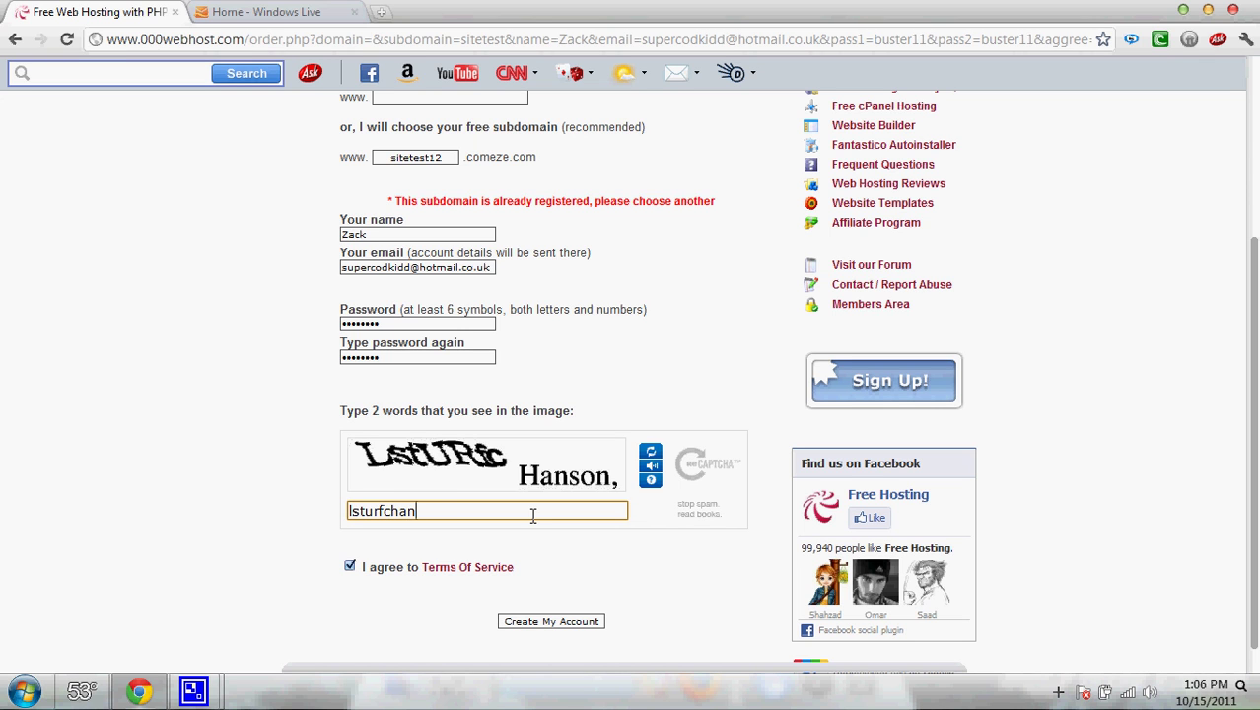
pyautogui.write('lsturfchanson,.')
pyautogui.click(552, 620)
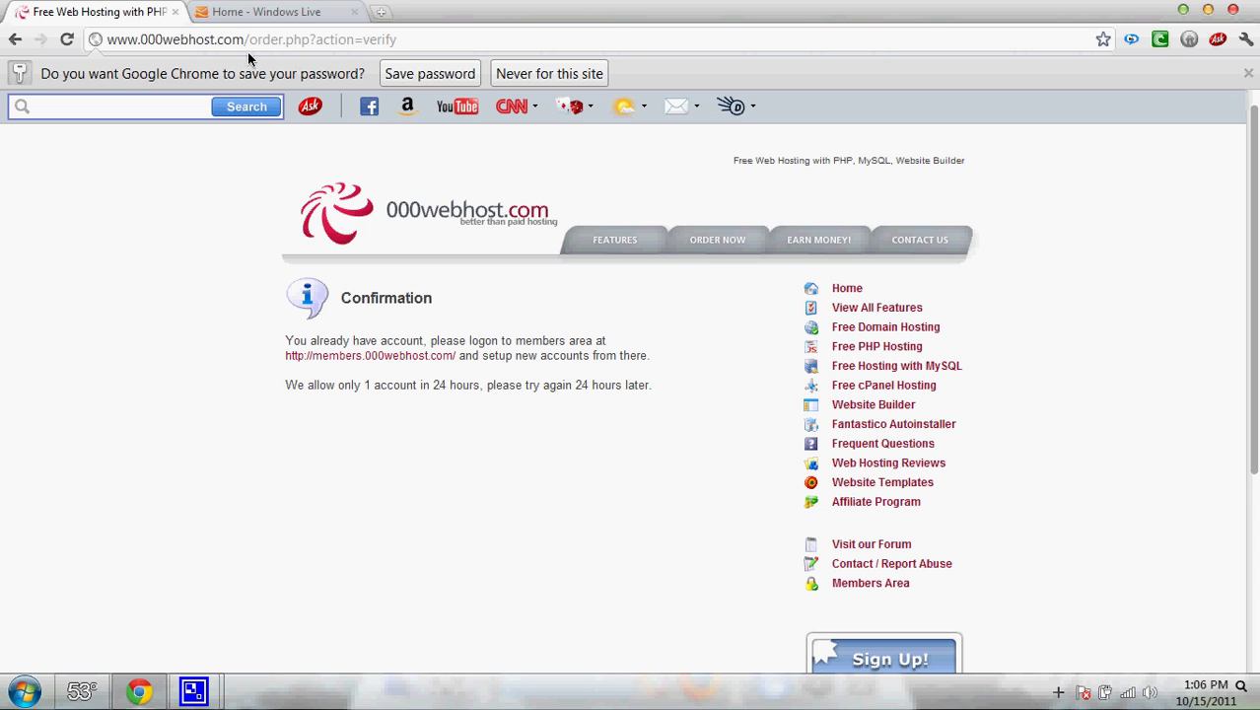
pyautogui.moveTo(244, 40); pyautogui.dragTo(466, 69)
pyautogui.press('BackSpace')
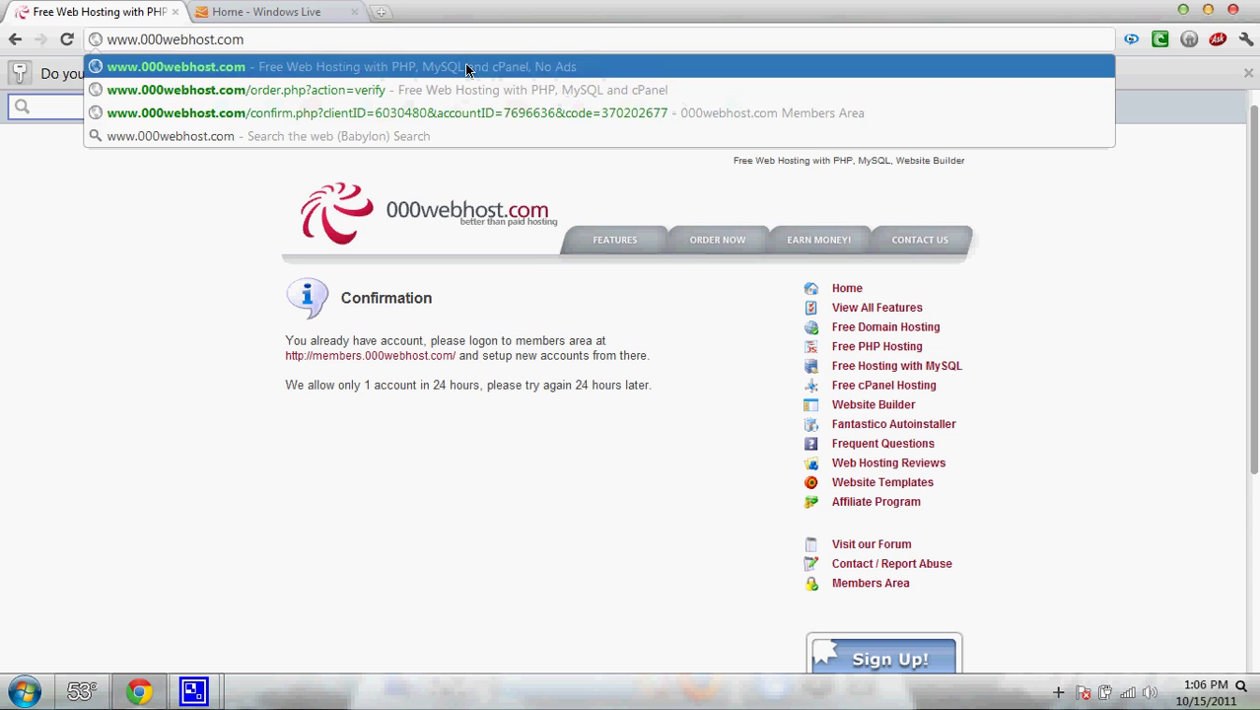
pyautogui.click(466, 67)
pyautogui.click(264, 12)
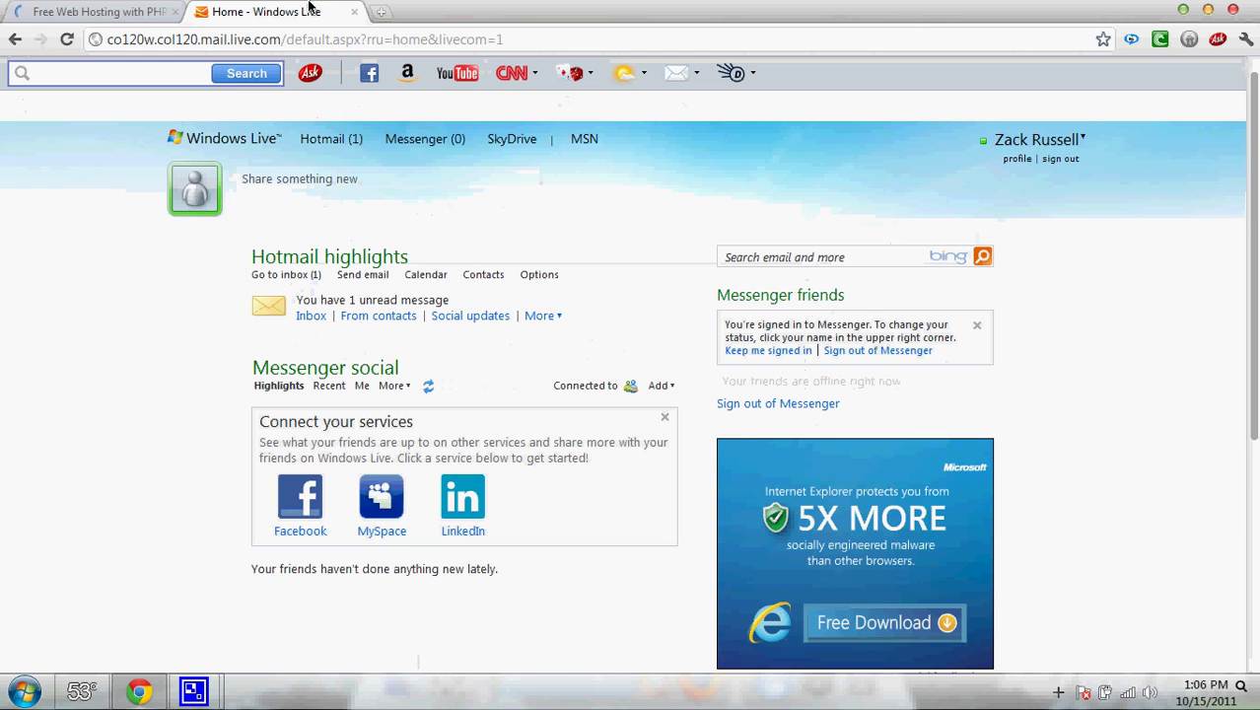
pyautogui.click(331, 145)
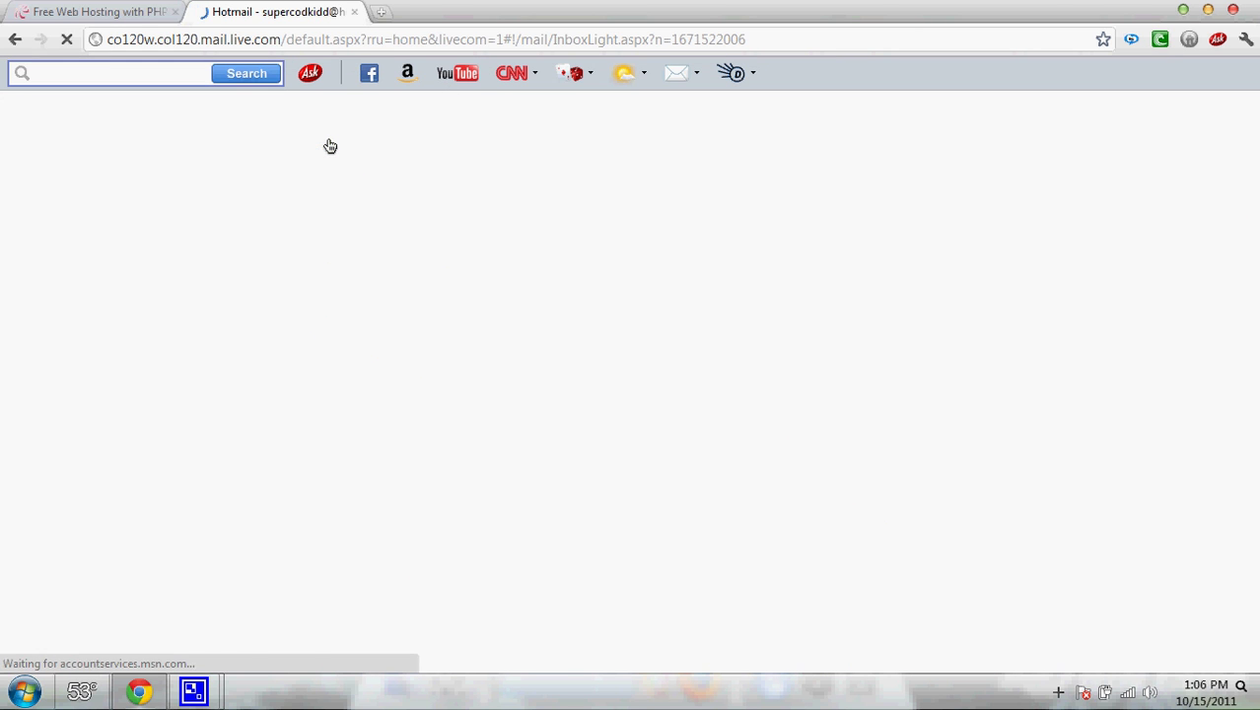
pyautogui.click(354, 12)
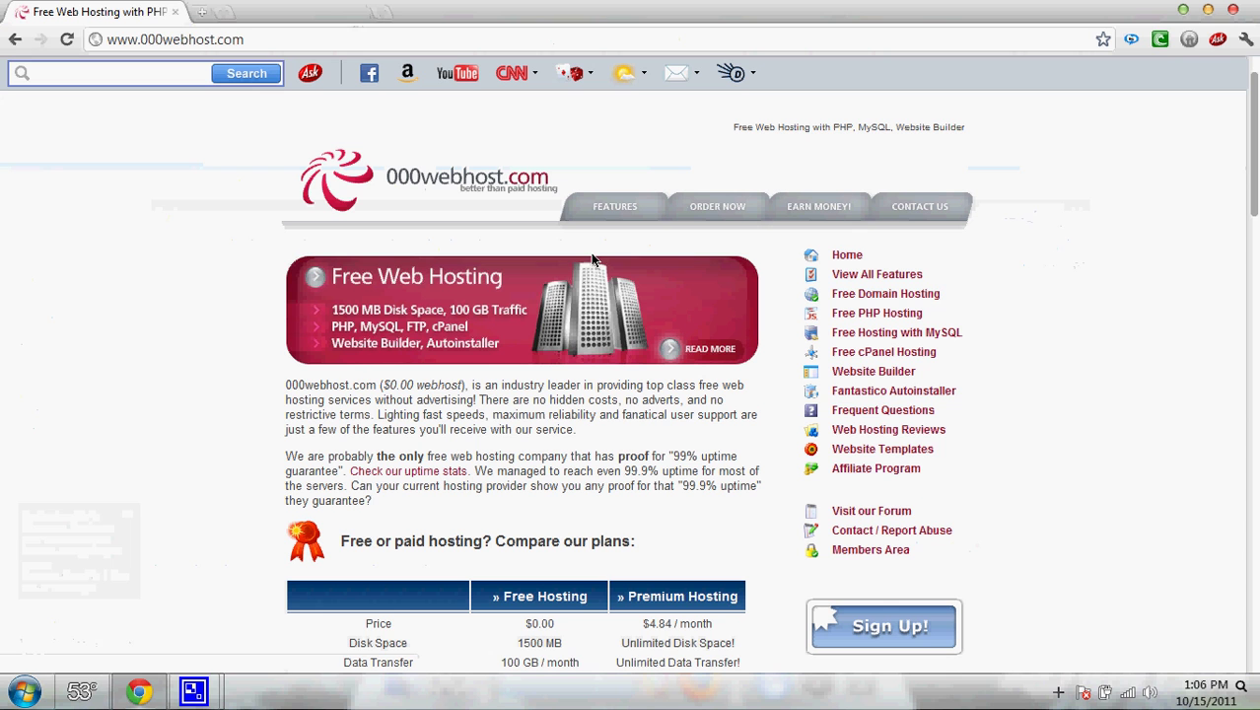
# - Open the members login and submit the saved account e-mail with the captcha
pyautogui.click(851, 550)
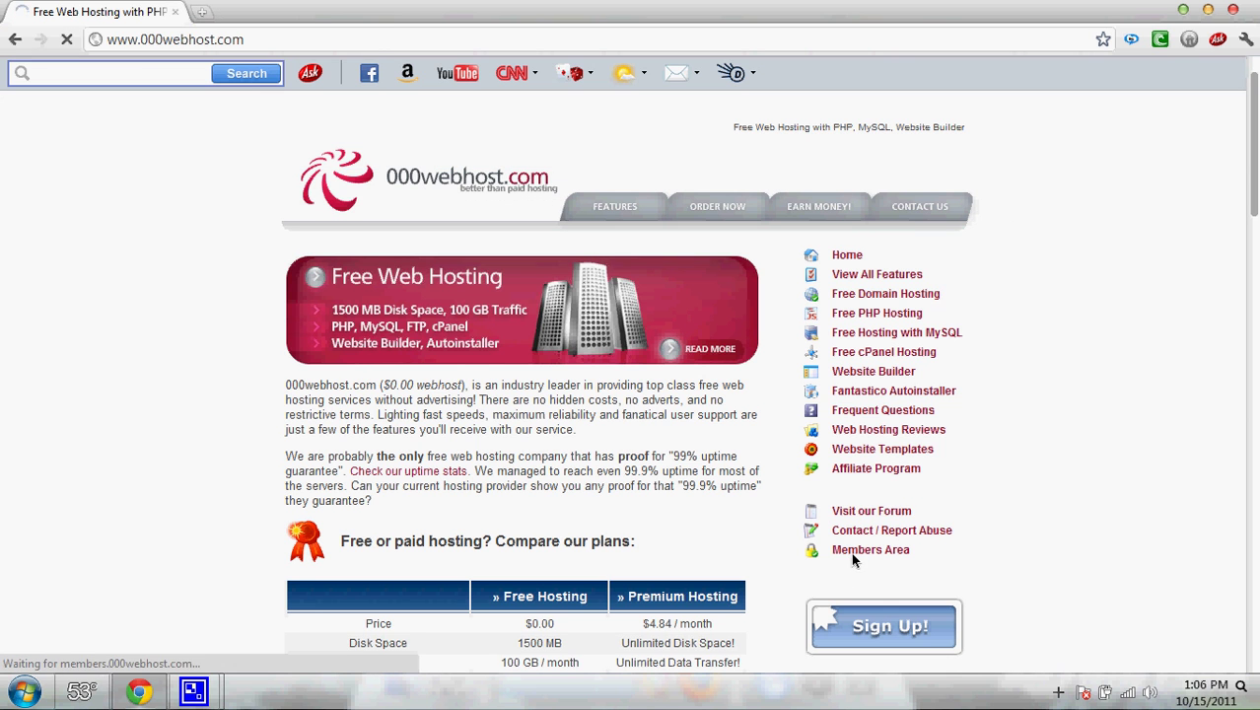
pyautogui.click(382, 315)
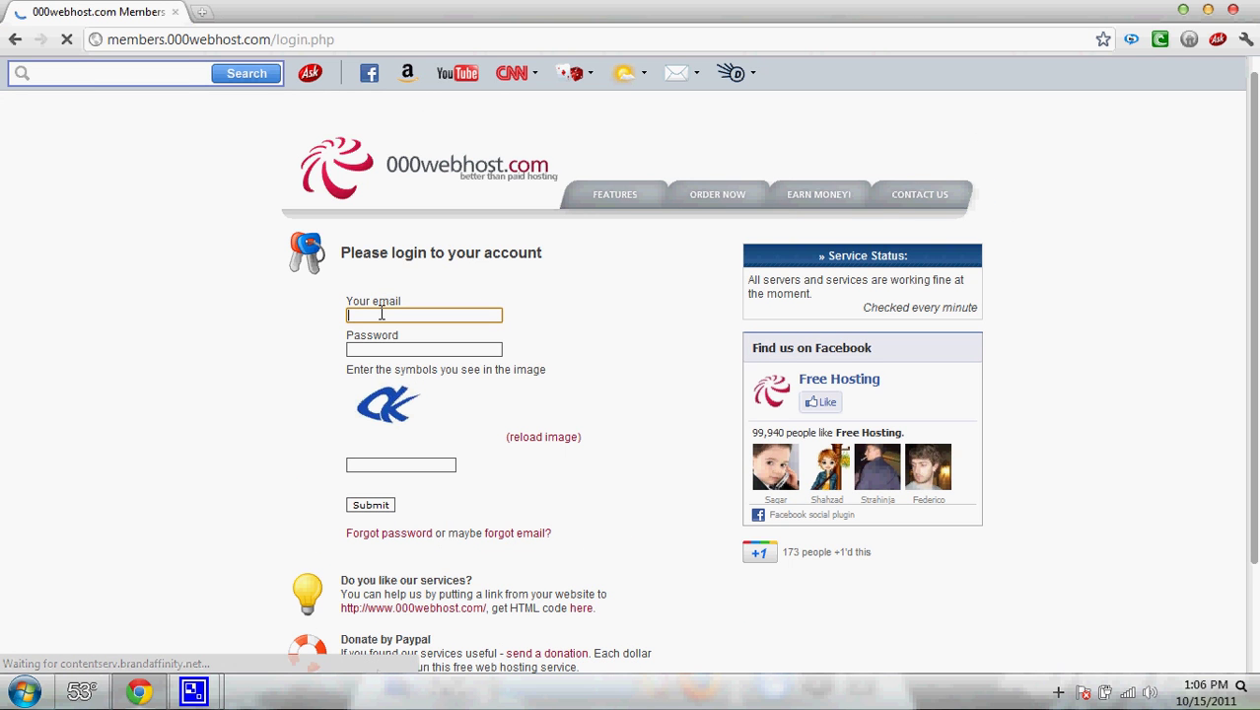
pyautogui.write('xz')
pyautogui.click(368, 332)
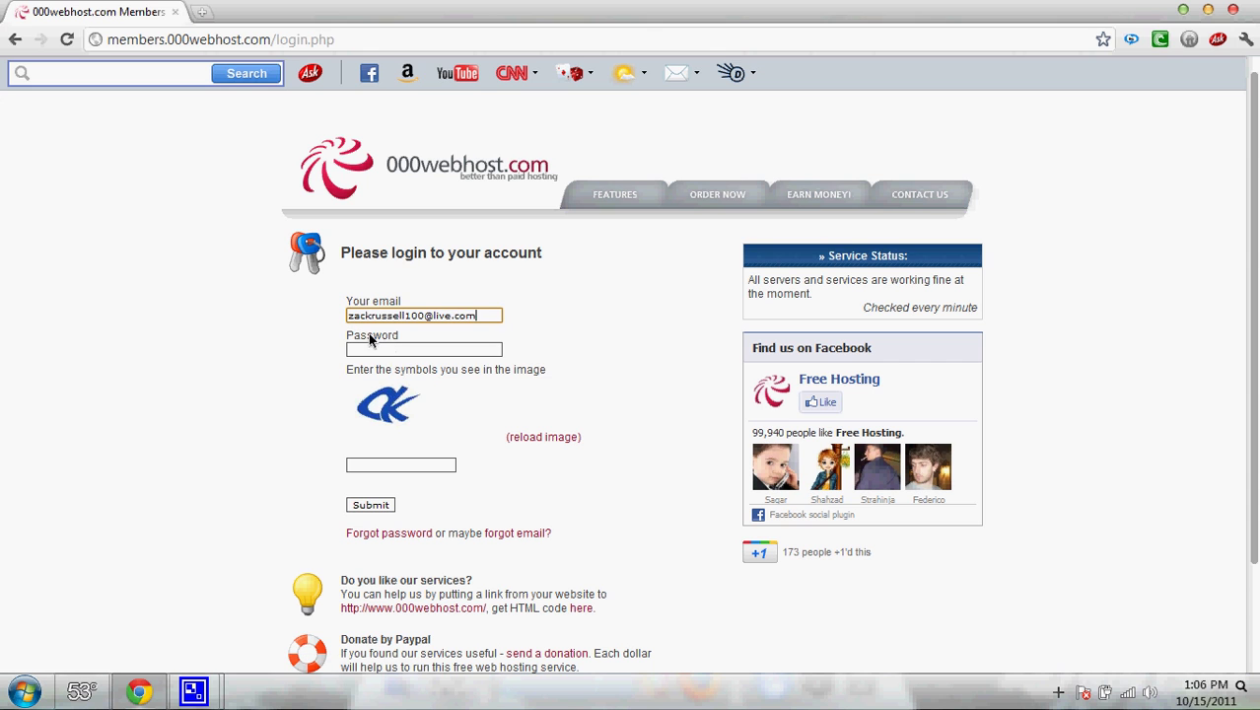
pyautogui.click(369, 350)
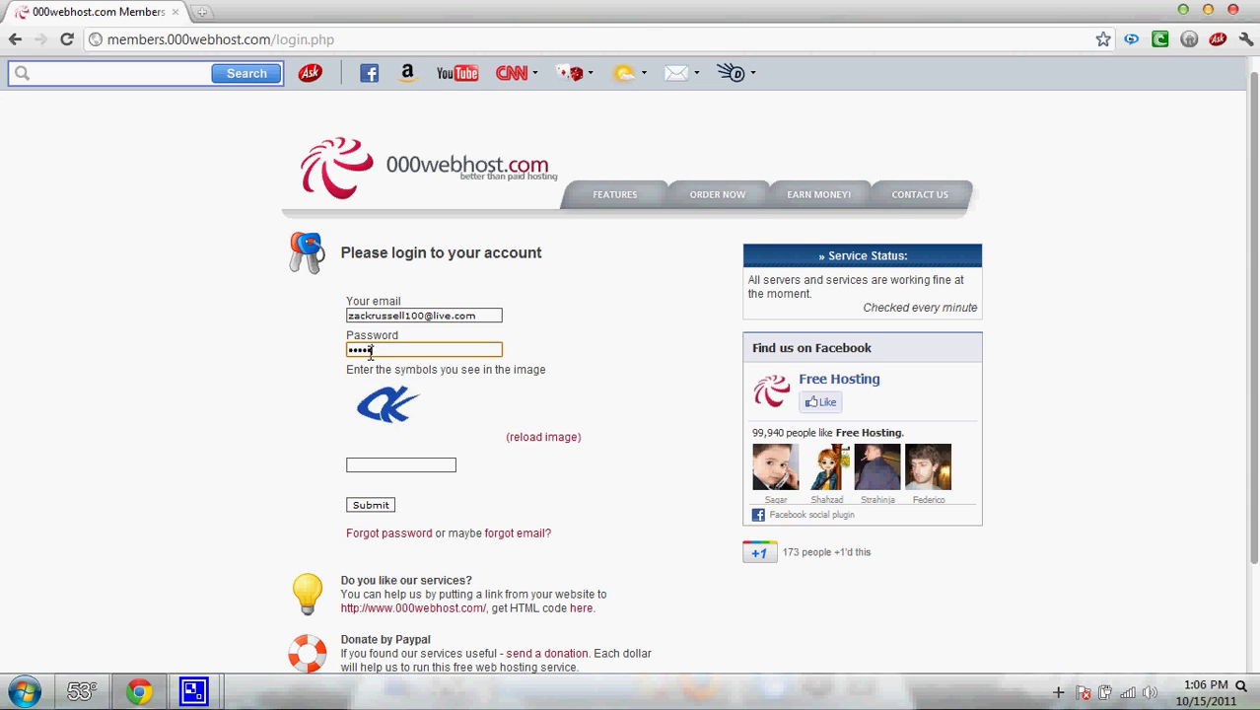
pyautogui.press('Tab')
pyautogui.press('Tab')
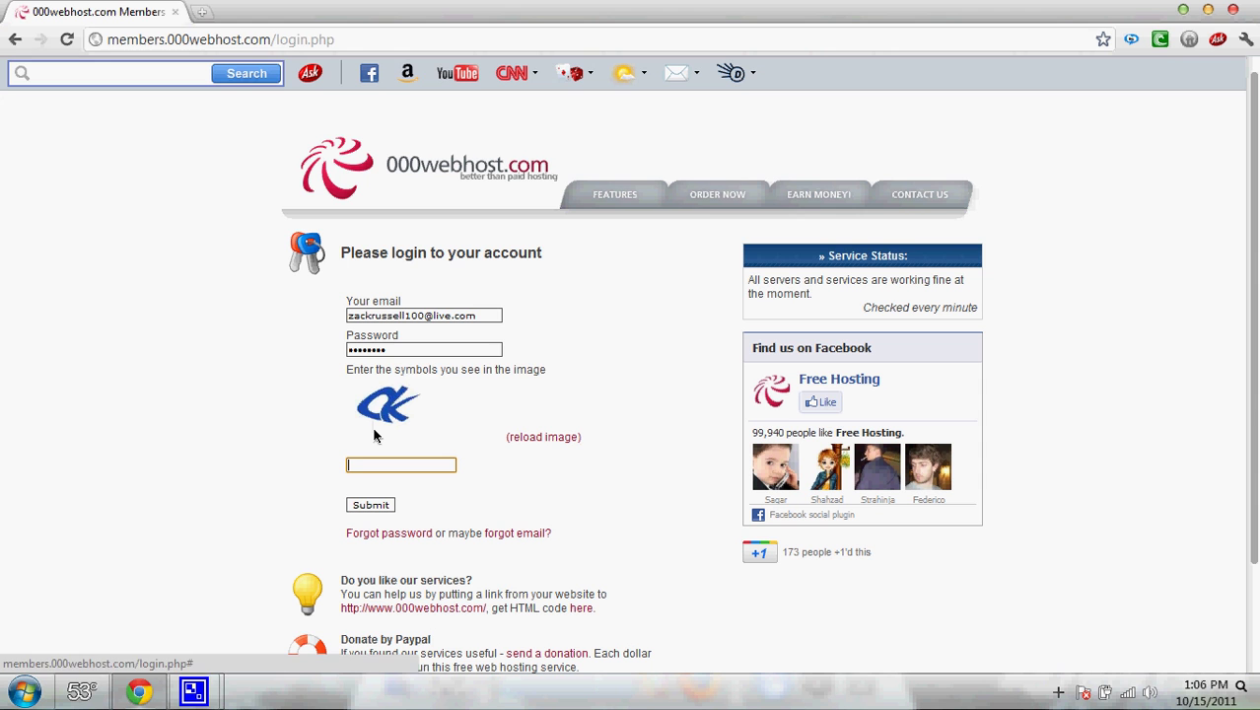
pyautogui.write('ck')
pyautogui.press('Return')
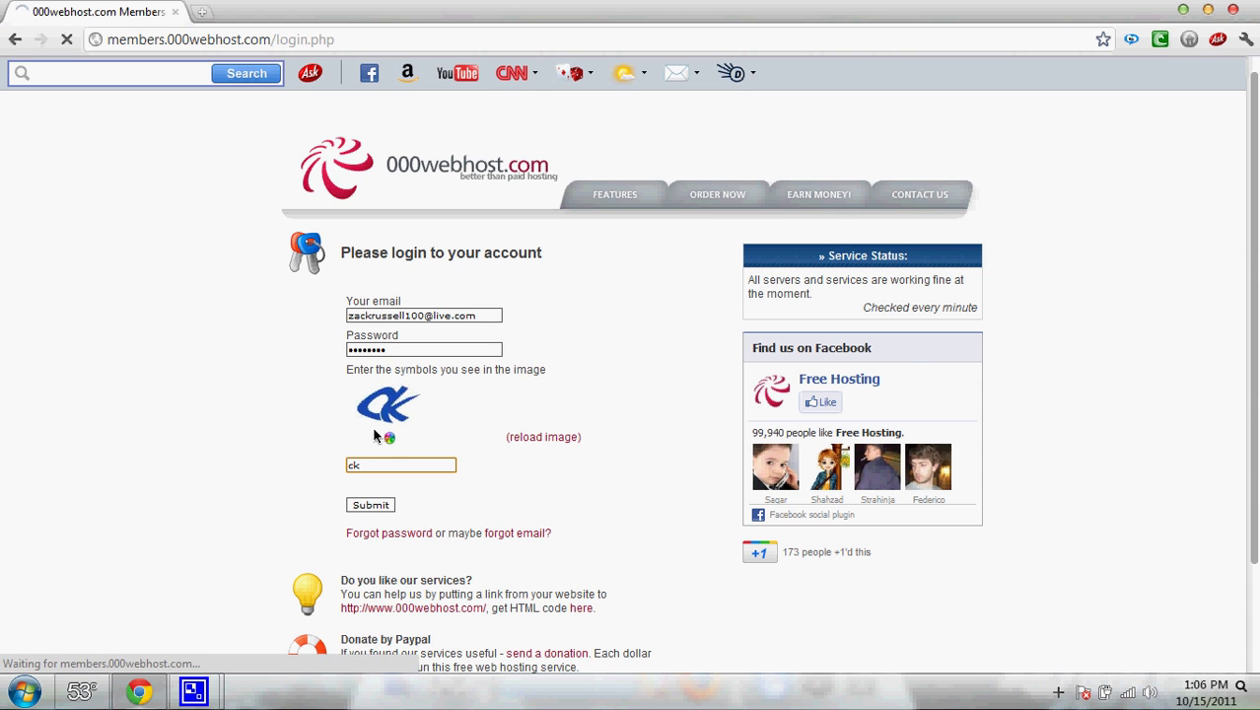
# - Retry the login with the other saved e-mail, the password and a verification code
pyautogui.click(417, 318)
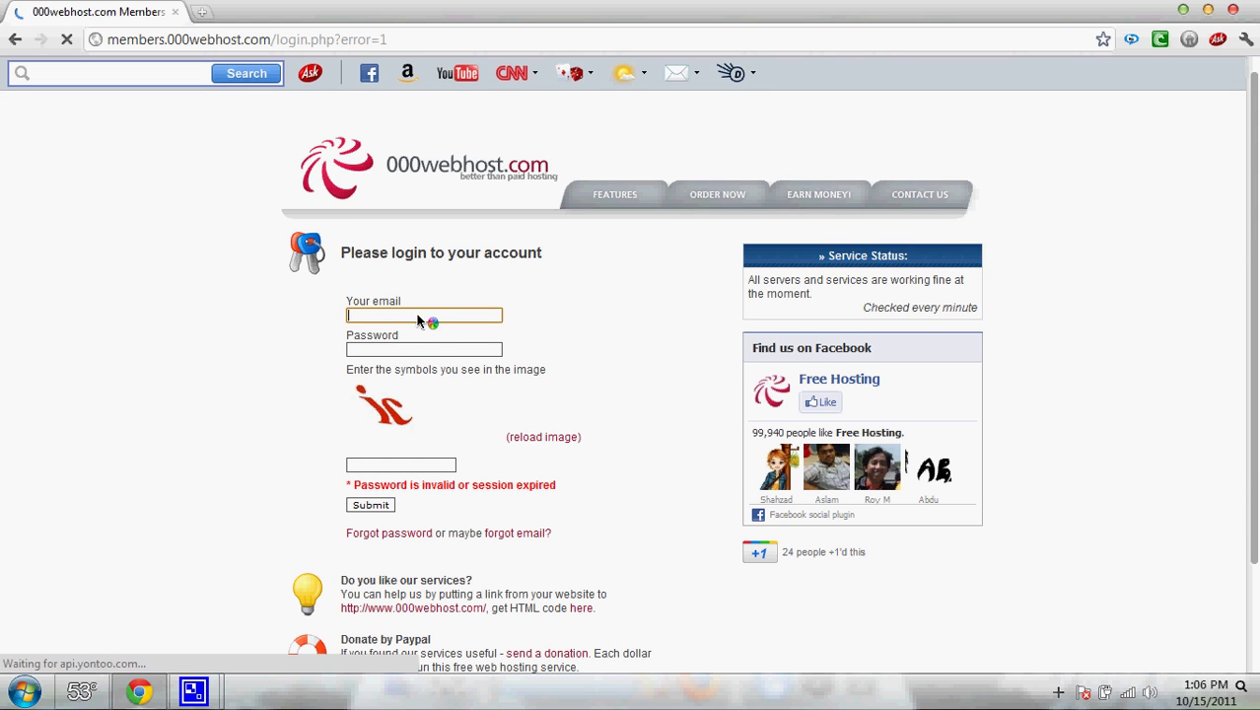
pyautogui.write('zac')
pyautogui.press('Down')
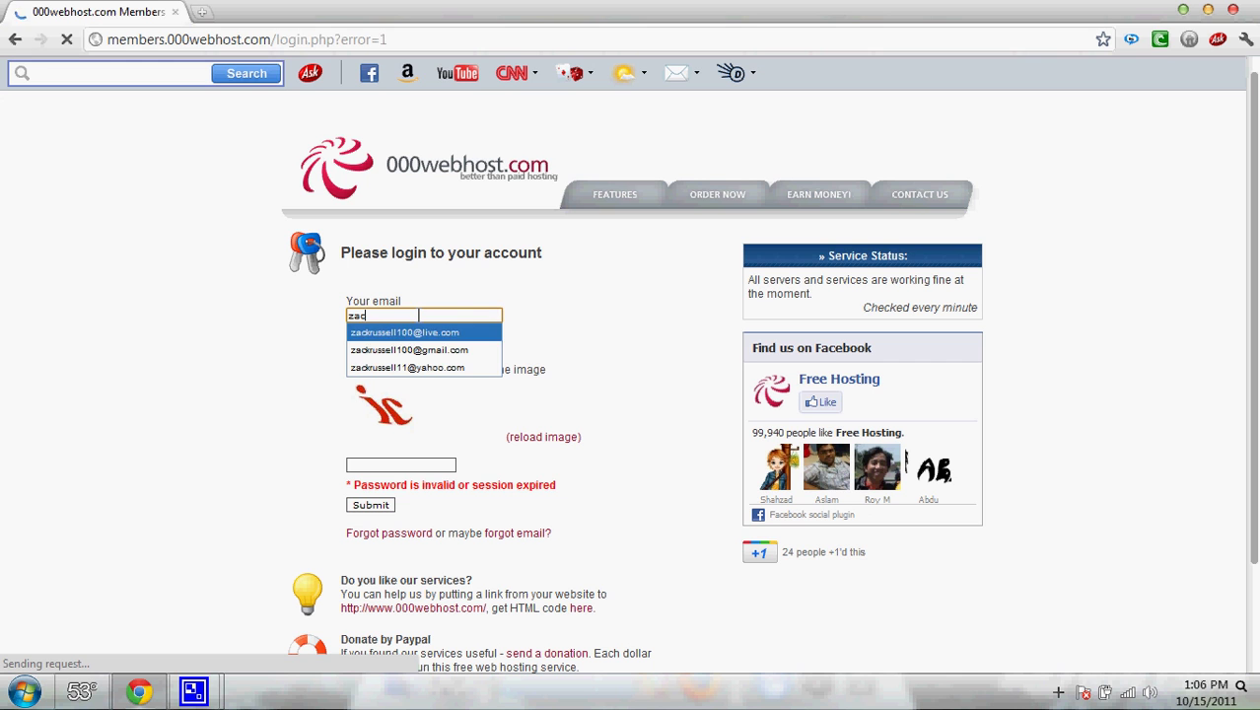
pyautogui.press('Down')
pyautogui.press('Return')
pyautogui.press('Tab')
pyautogui.write('z•')
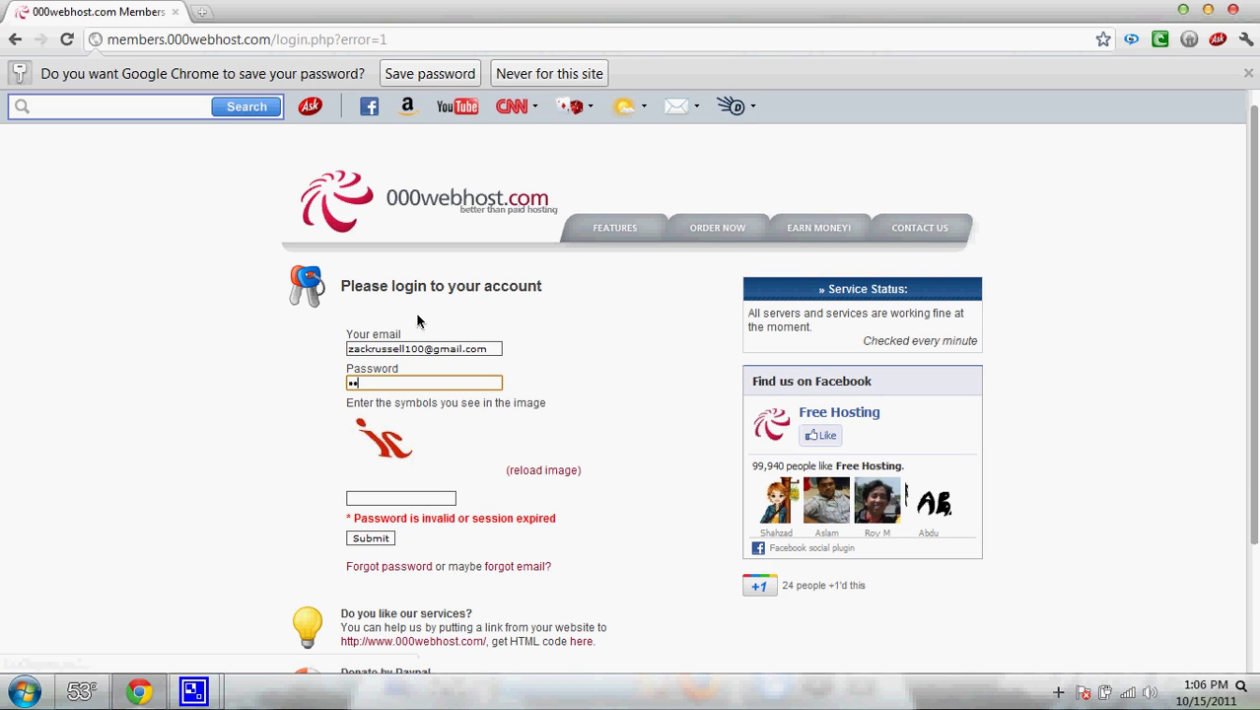
pyautogui.write('••••••')
pyautogui.press('Tab')
pyautogui.write('ir')
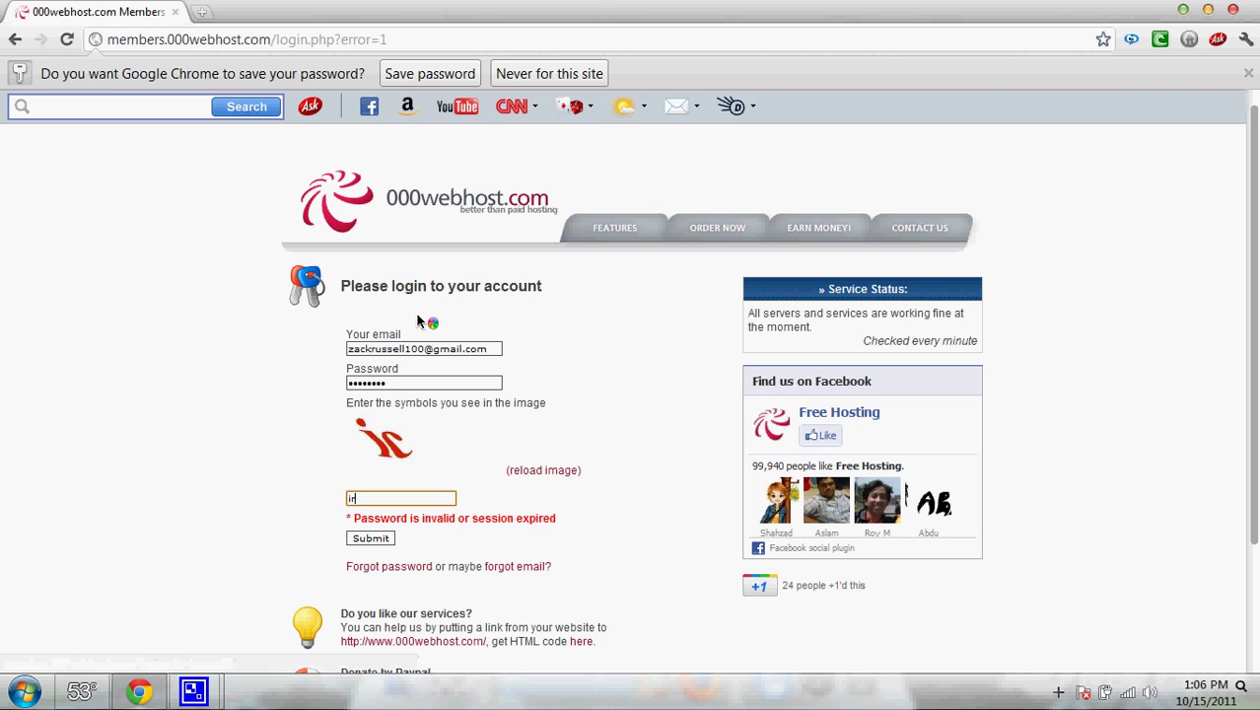
pyautogui.press('Return')
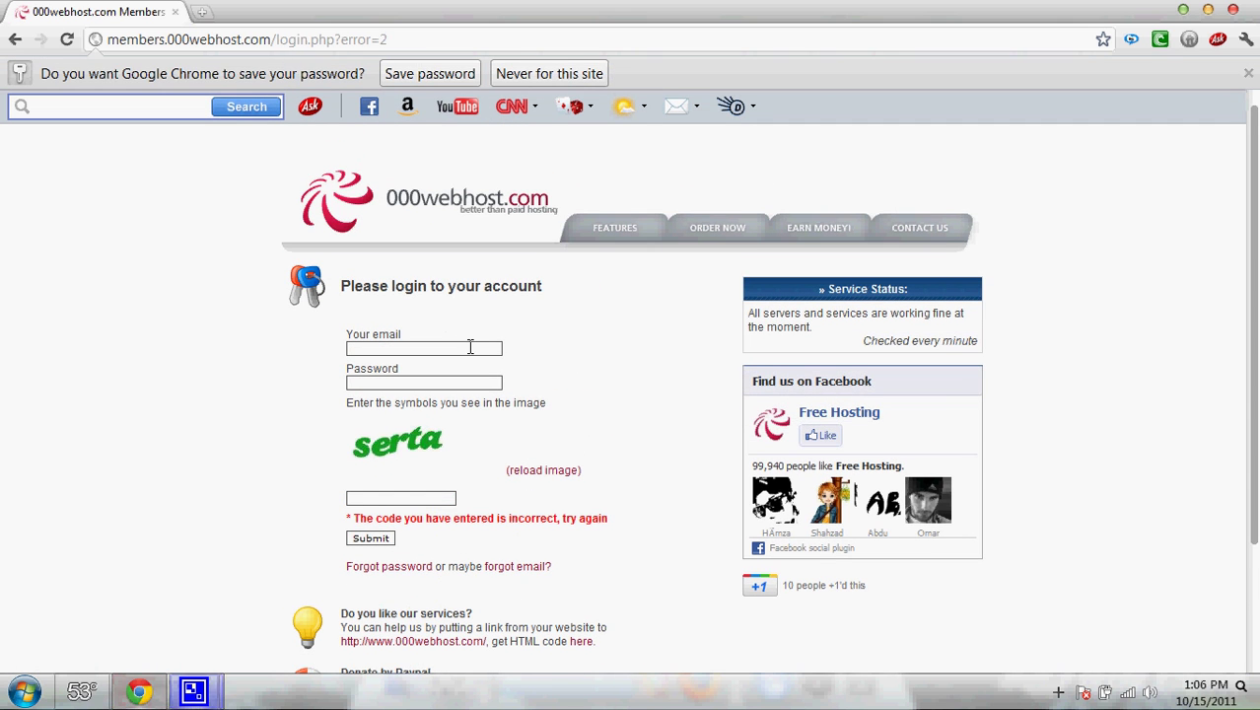
# - Log in with a fresh verification code and open the testsiteyoutube.comule.com control panel
pyautogui.click(470, 347)
pyautogui.write('za')
pyautogui.click(451, 383)
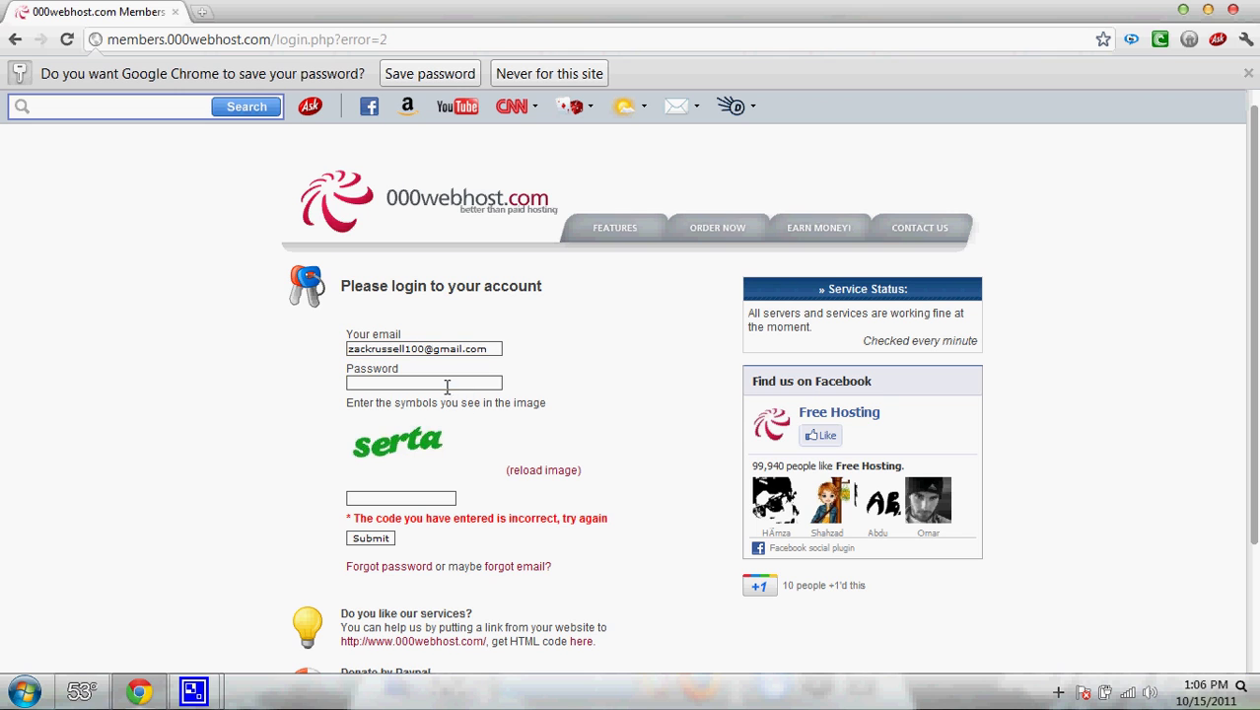
pyautogui.click(446, 385)
pyautogui.press('Tab')
pyautogui.press('Tab')
pyautogui.write('serta')
pyautogui.press('Return')
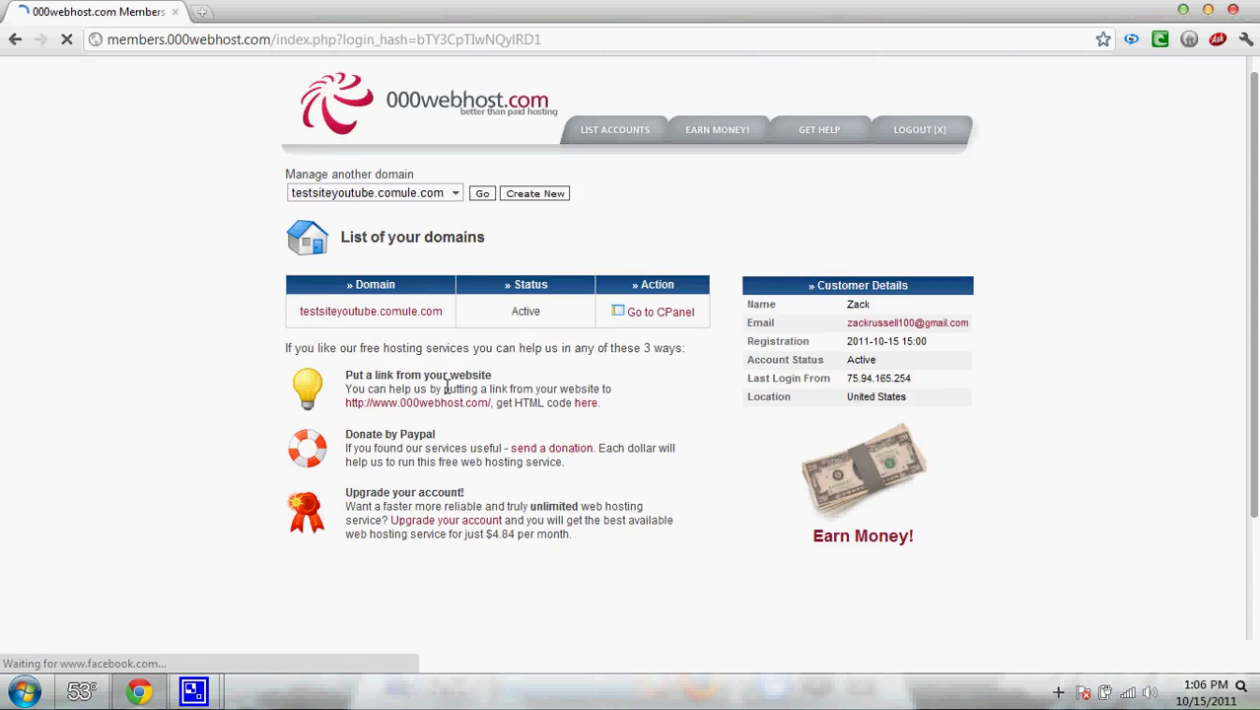
pyautogui.click(651, 406)
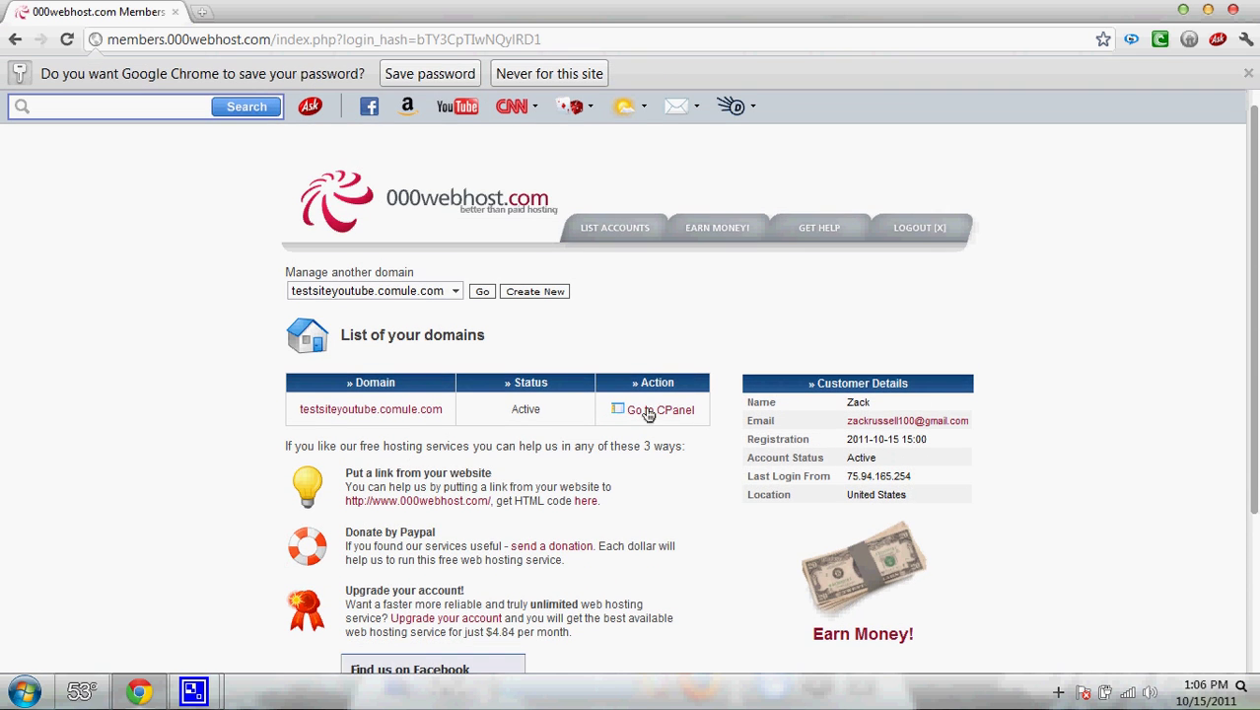
# - Reload testsiteyoutube.comule.com via Cleanup / Reload Account, erasing its files, then return to its cPanel
pyautogui.scroll(-15, 631, 394)
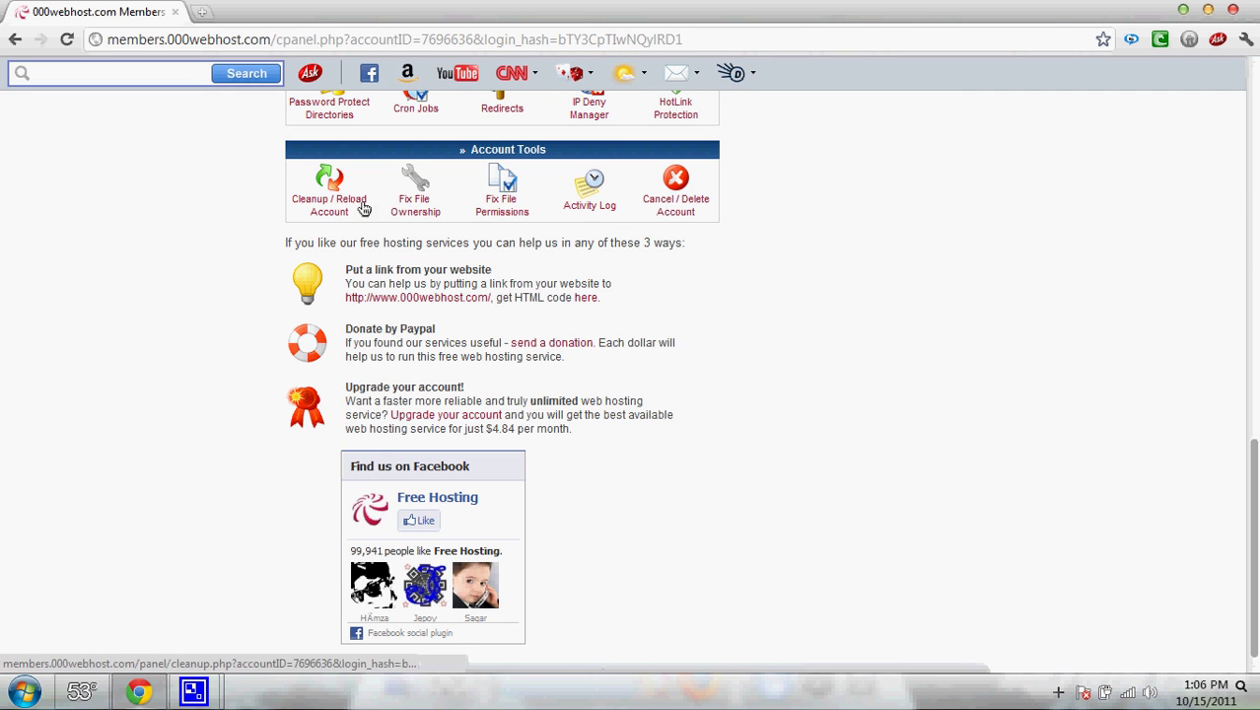
pyautogui.click(333, 200)
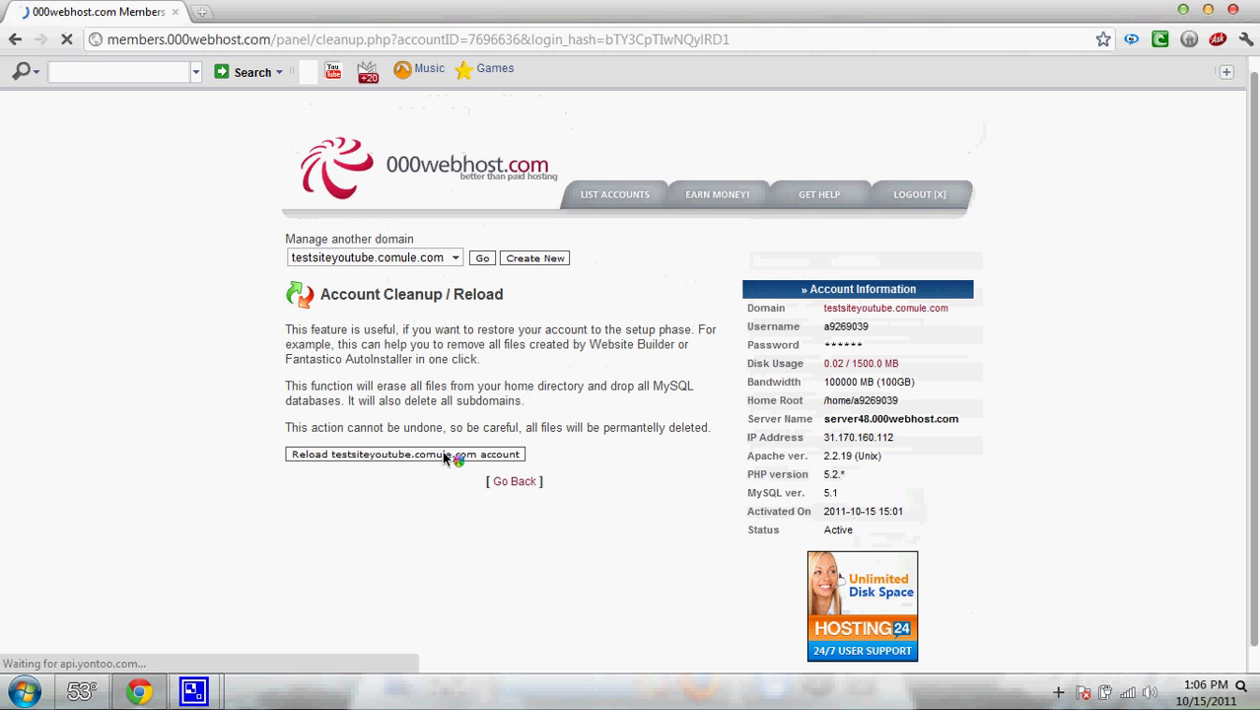
pyautogui.click(442, 452)
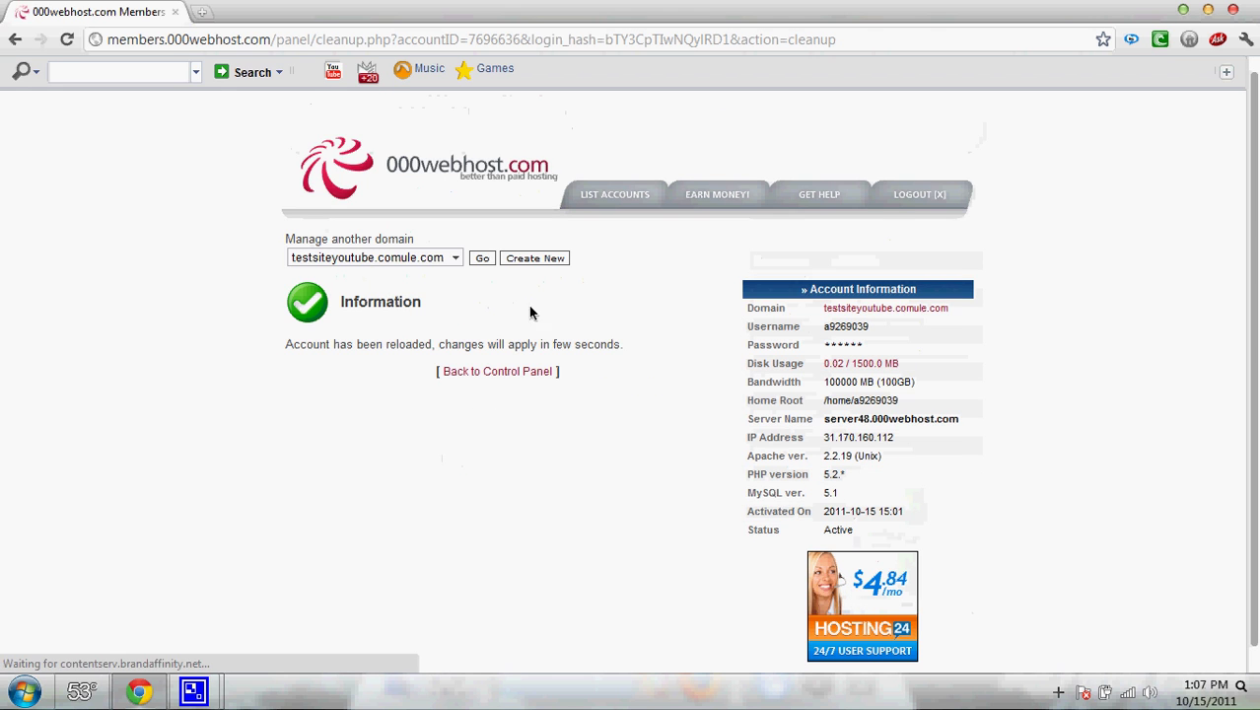
pyautogui.click(482, 259)
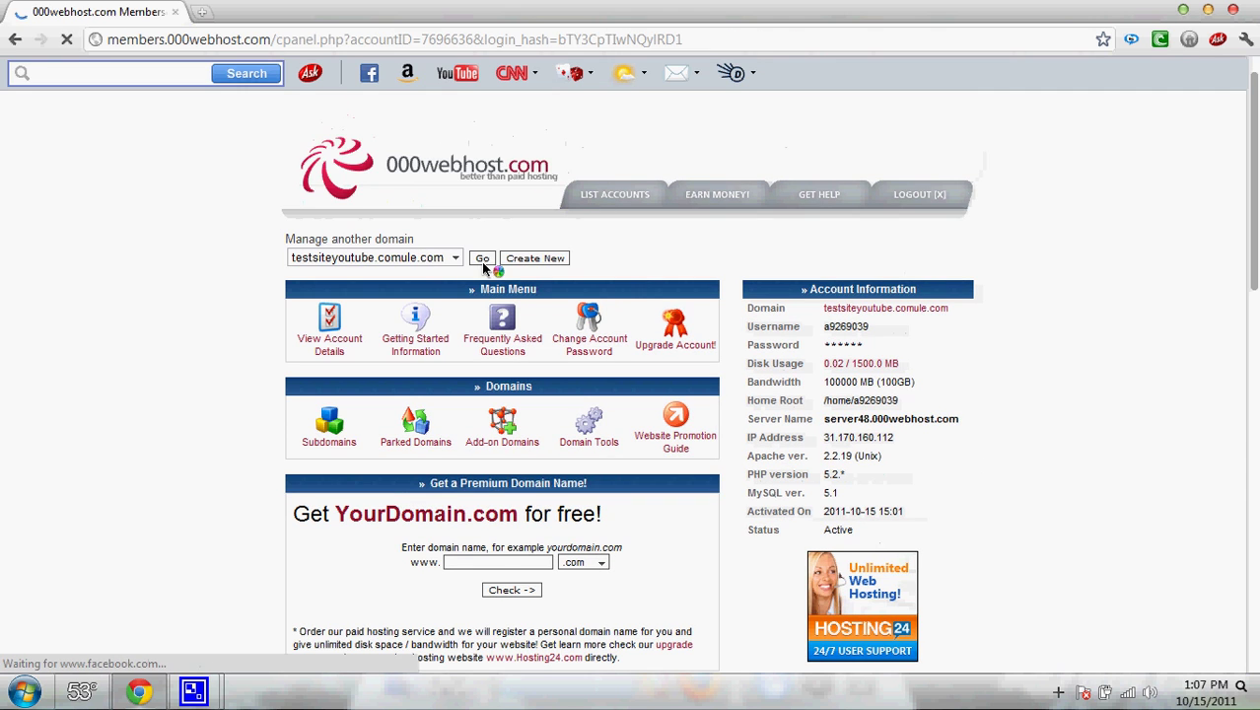
pyautogui.scroll(-3, 1181, 220)
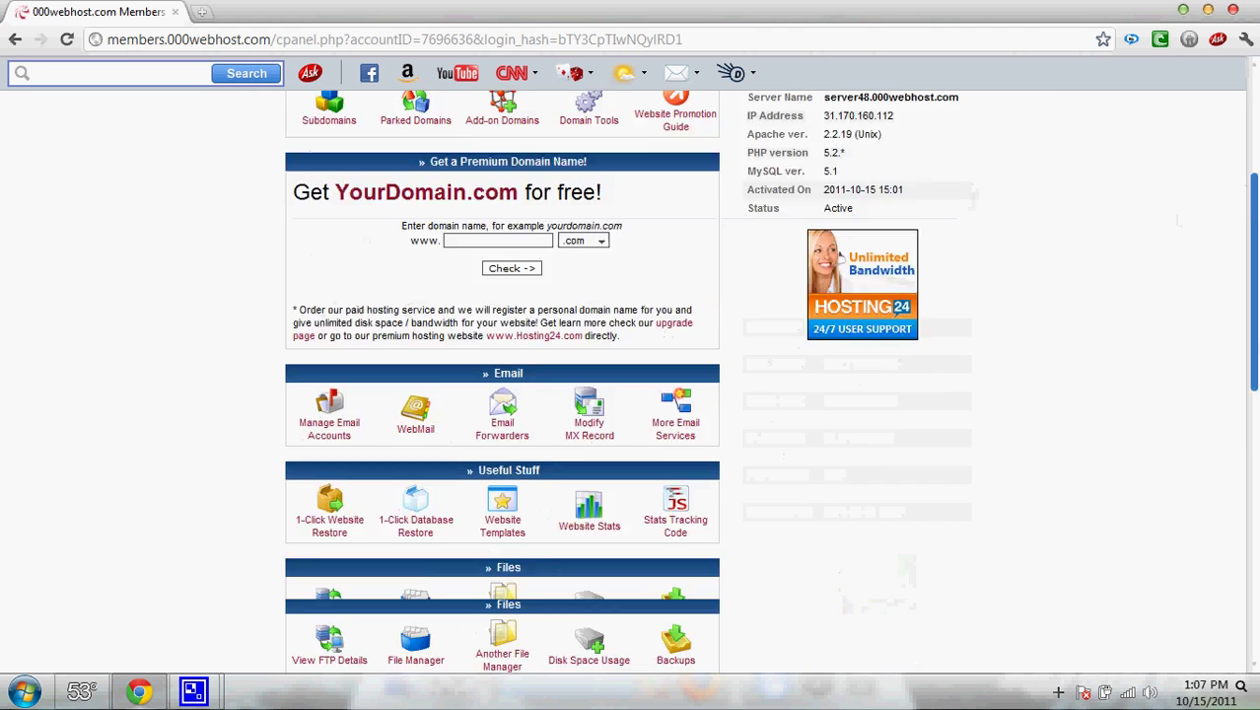
pyautogui.scroll(2, 1181, 220)
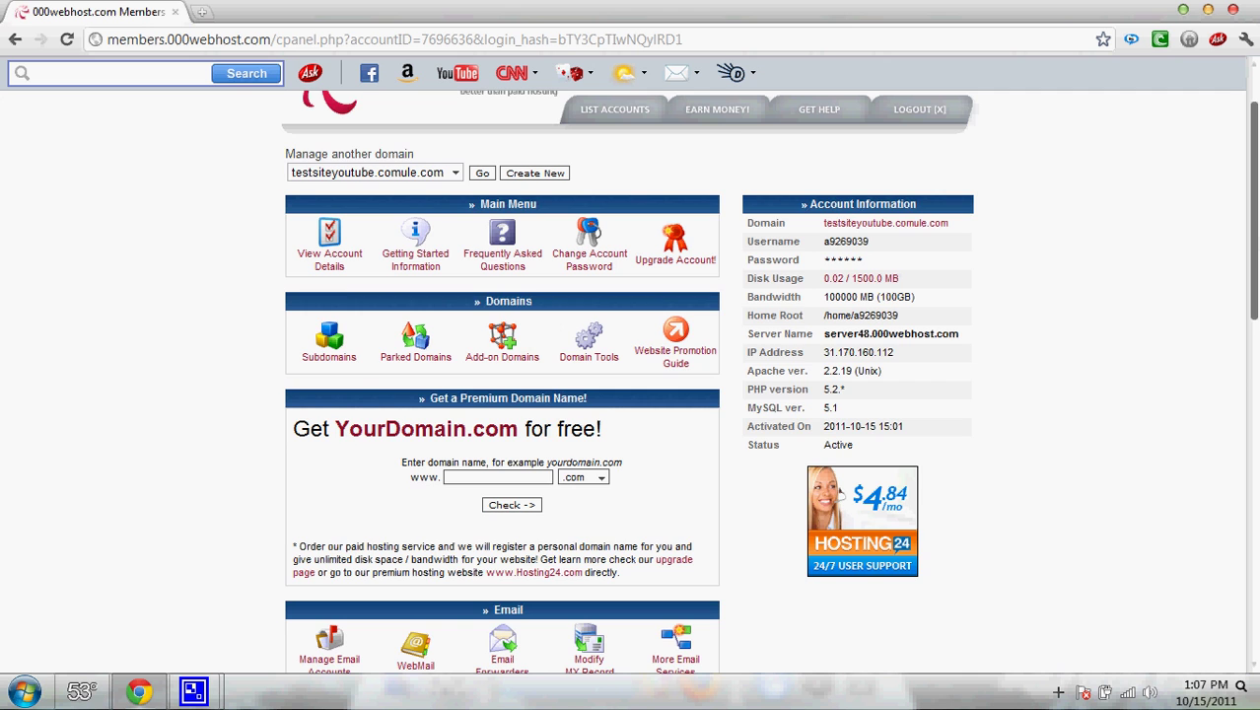
pyautogui.scroll(-2, 770, 381)
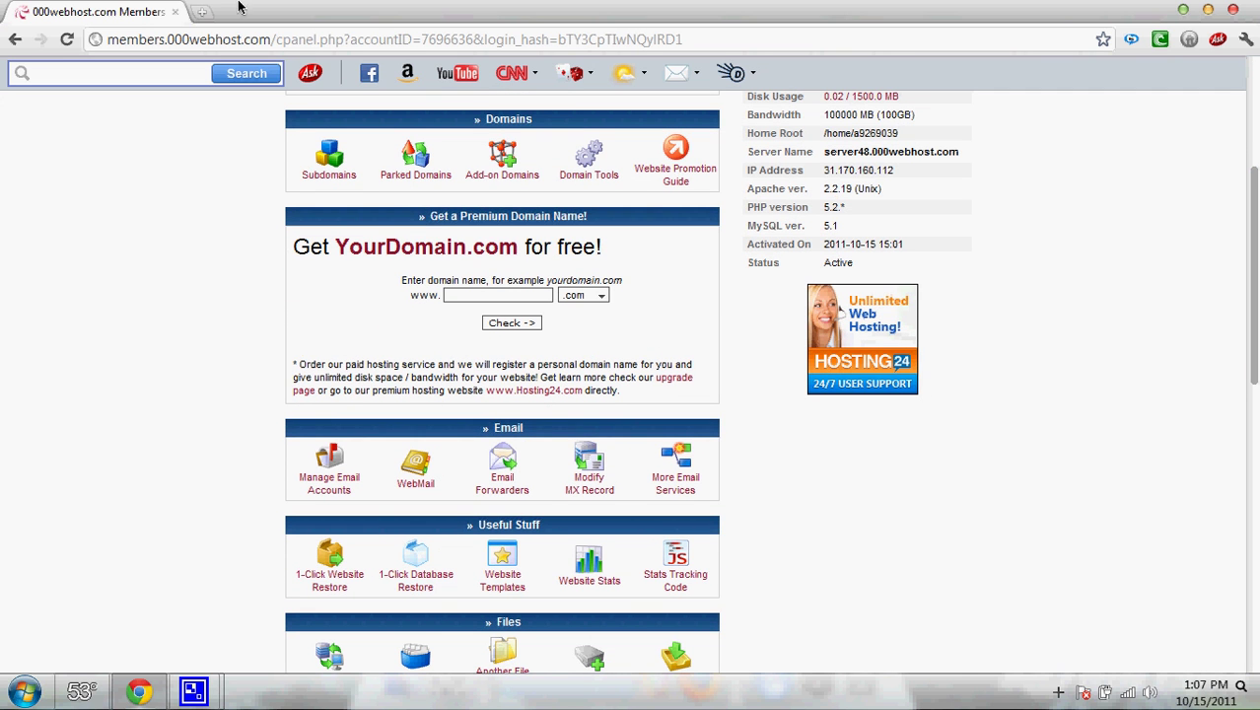
# - Load mybb.com in a new tab and open mybb_1604 (1).zip from Chrome's Downloads list
pyautogui.click(202, 13)
pyautogui.write('mybb.')
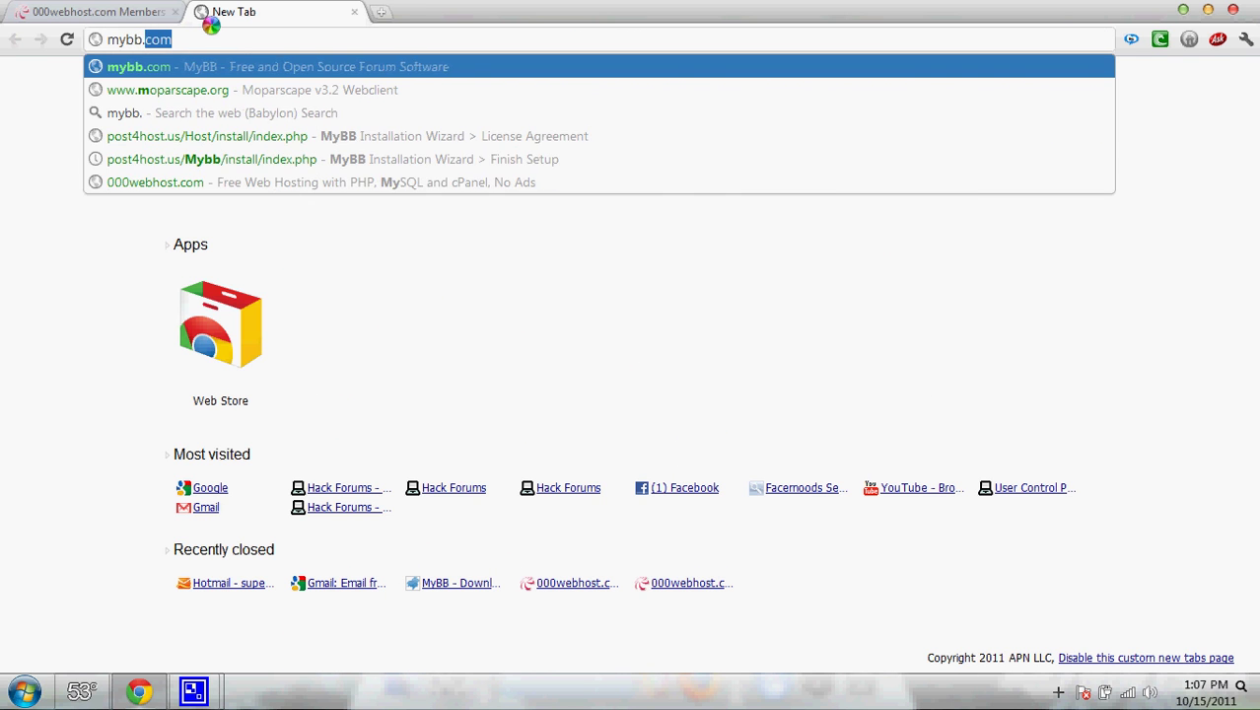
pyautogui.press('Return')
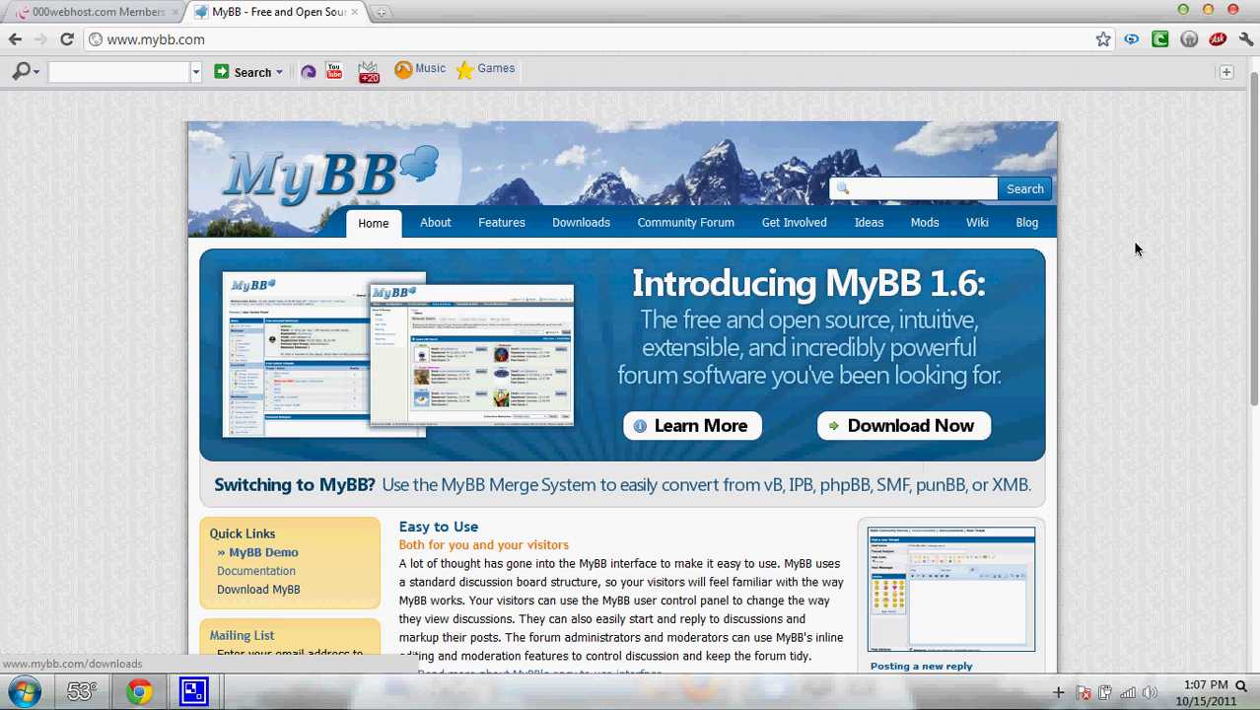
pyautogui.click(1247, 41)
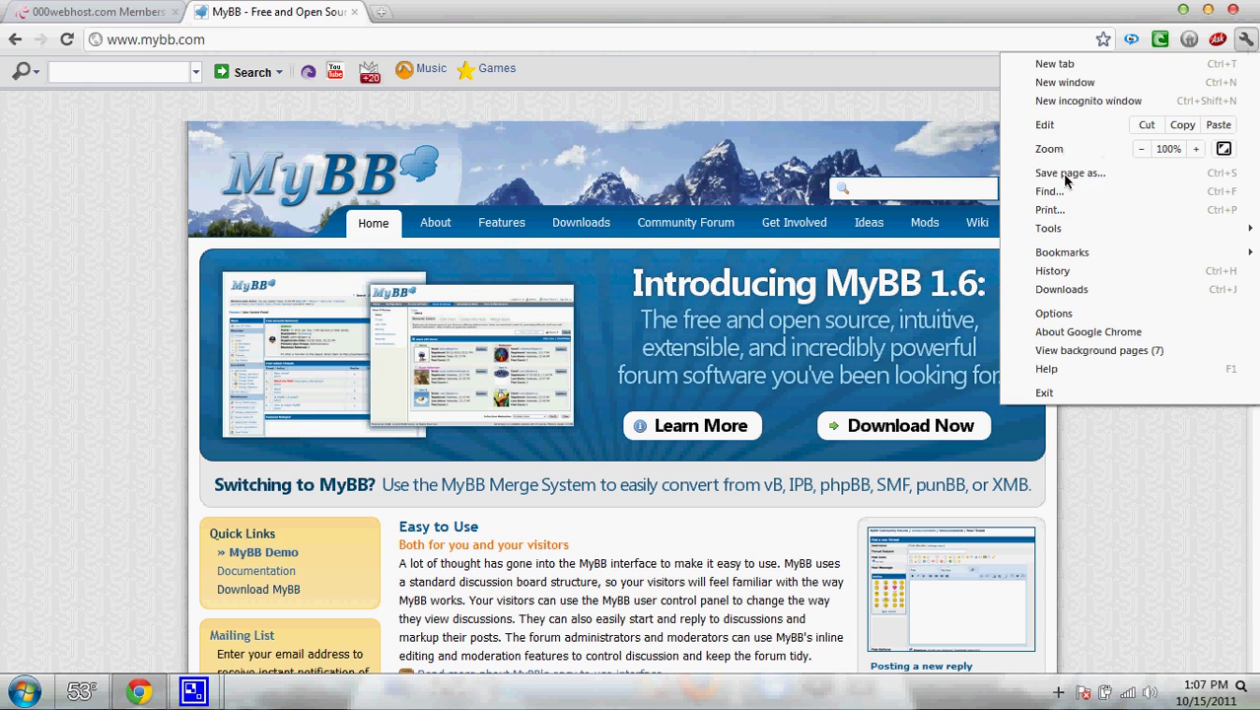
pyautogui.click(1062, 288)
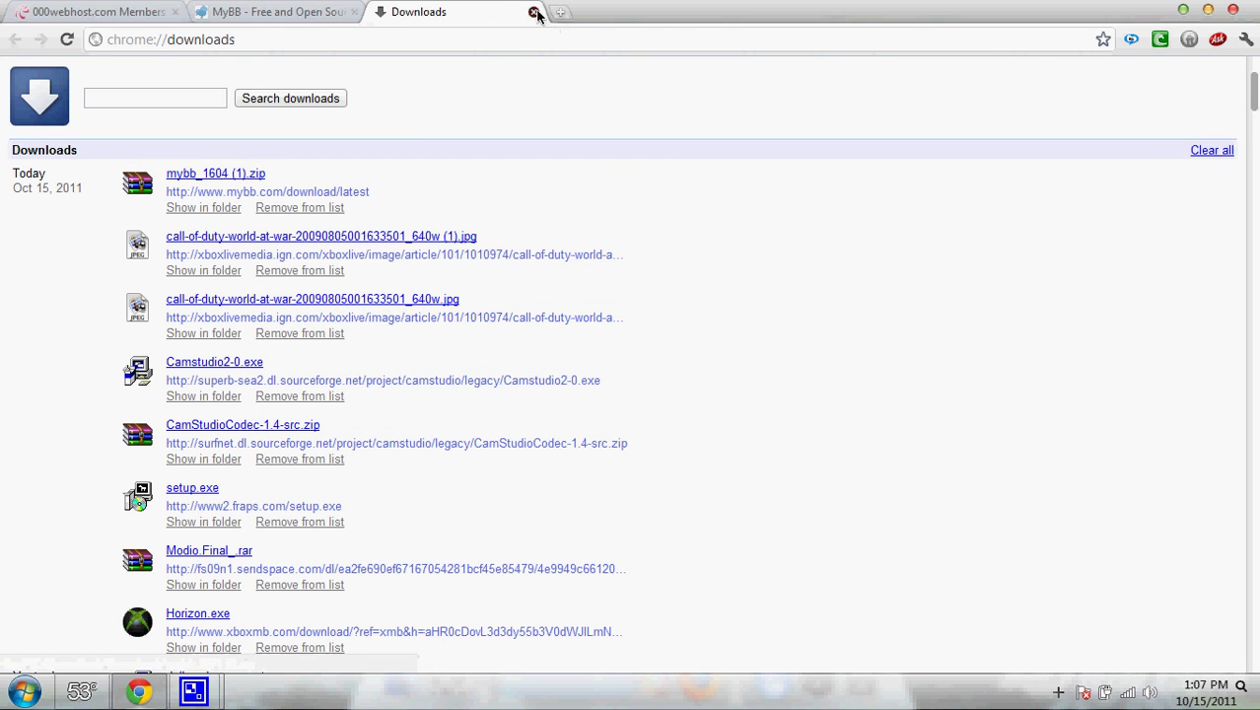
pyautogui.click(141, 689)
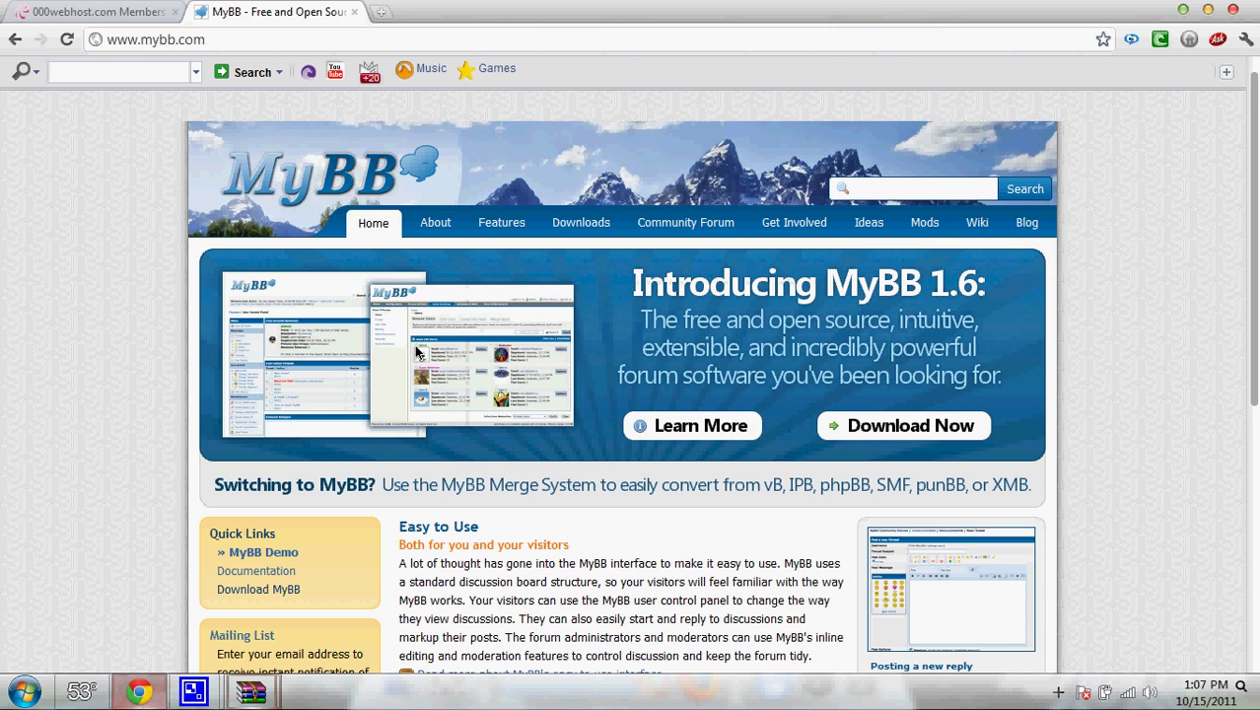
# - Open View FTP Details for the site and copy the FTP host name
pyautogui.click(106, 10)
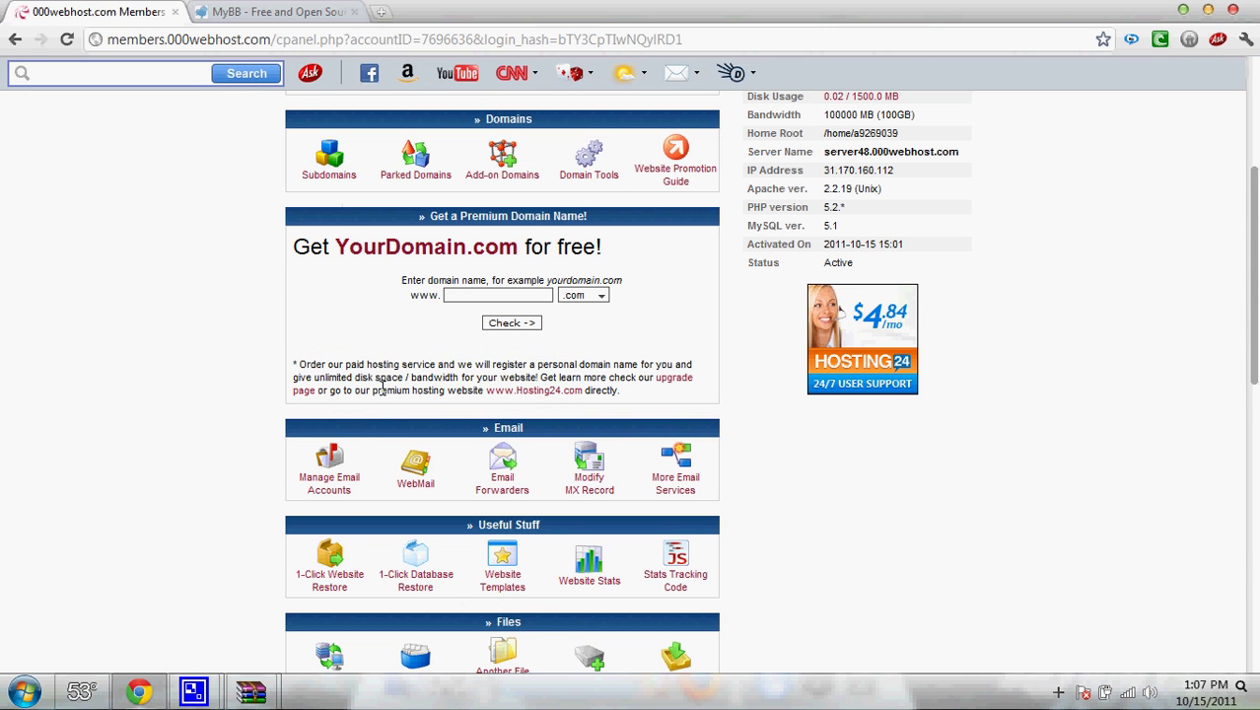
pyautogui.scroll(-2, 330, 592)
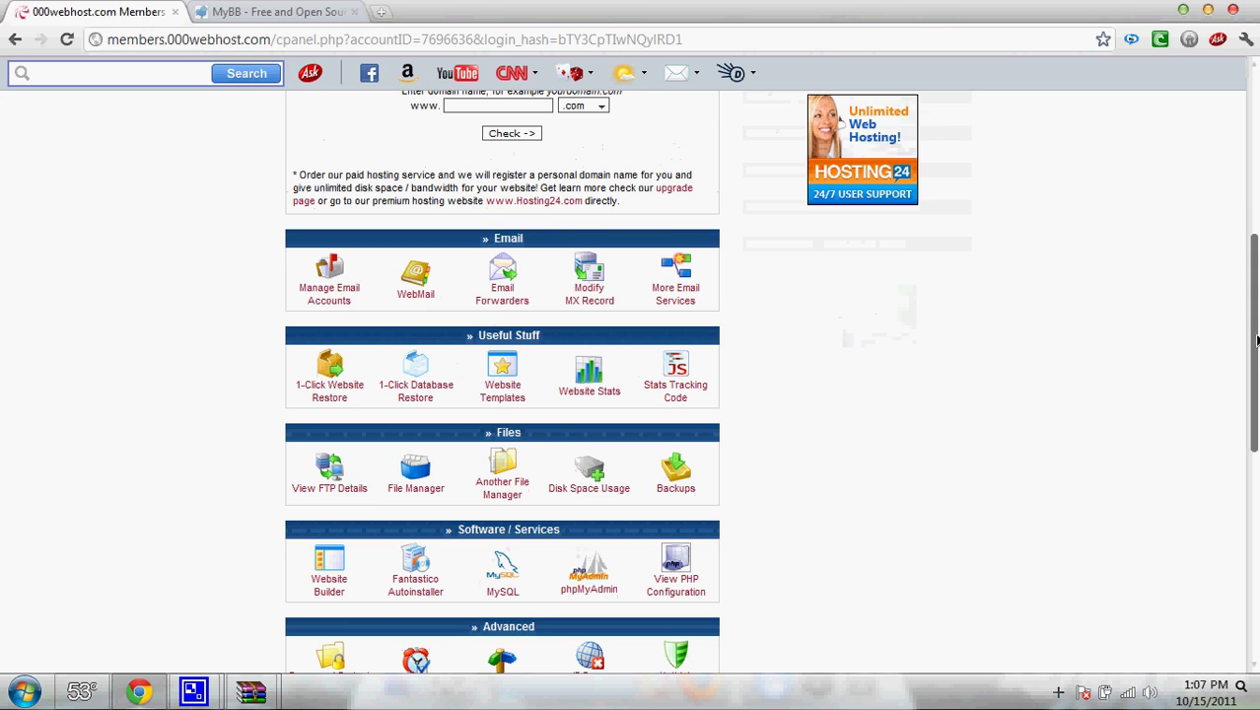
pyautogui.click(318, 482)
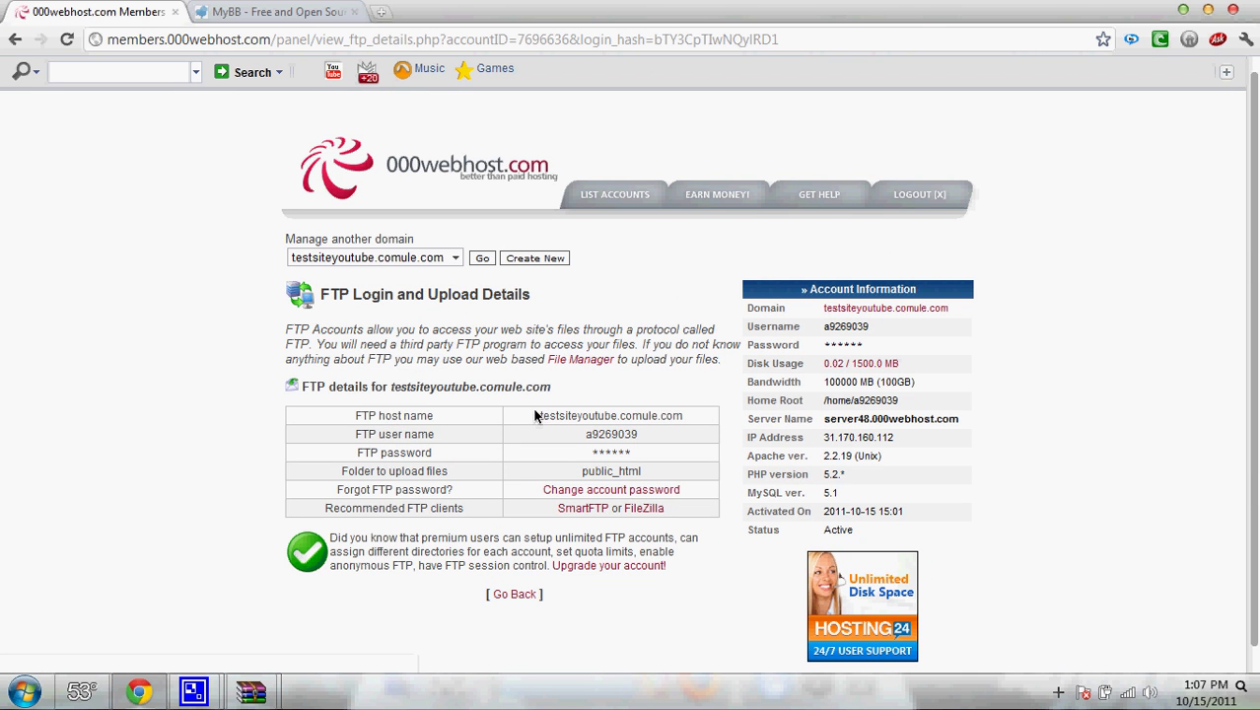
pyautogui.moveTo(538, 415); pyautogui.dragTo(662, 423)
pyautogui.rightClick(661, 424)
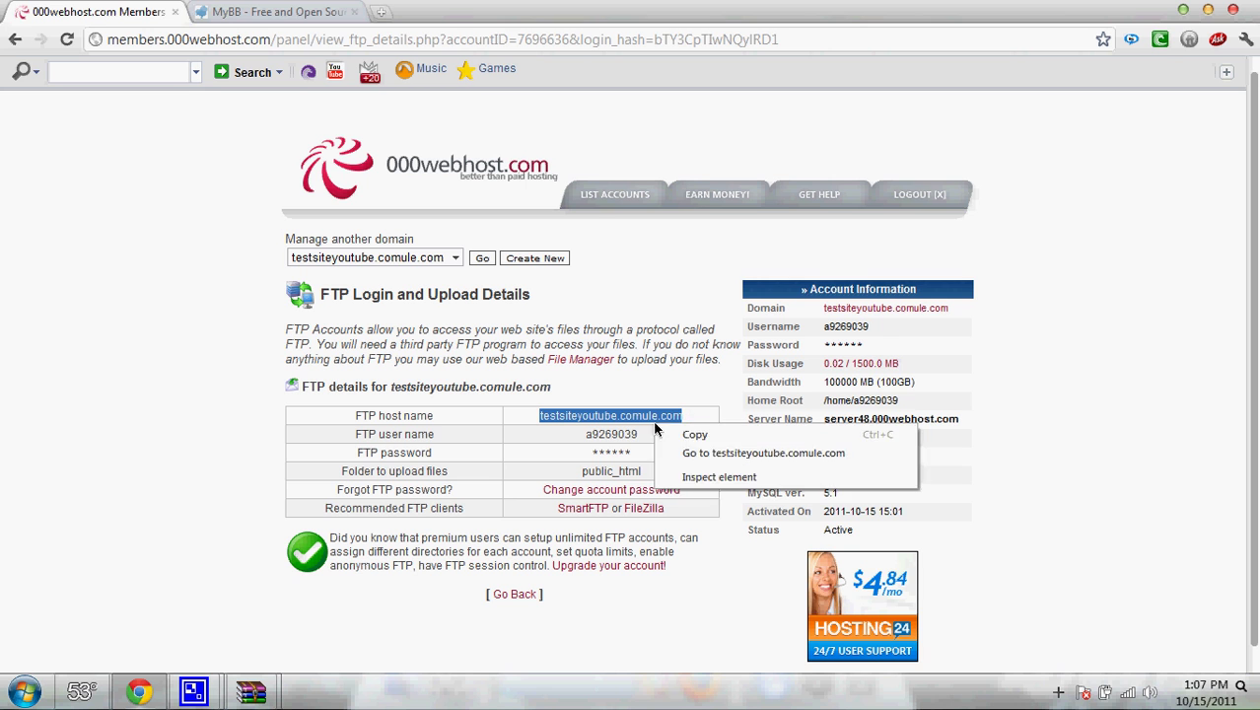
pyautogui.click(692, 437)
# - Launch FileZilla from the Start menu search
pyautogui.click(25, 691)
pyautogui.write('filezilla')
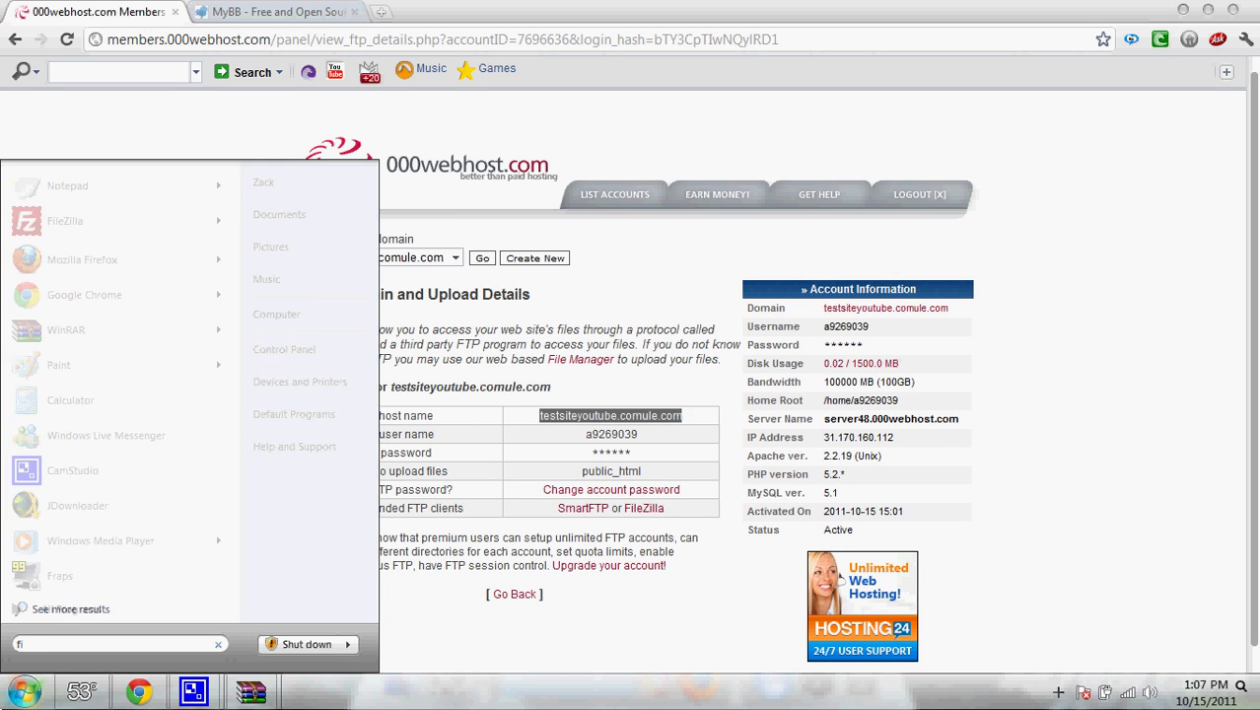
pyautogui.press('Return')
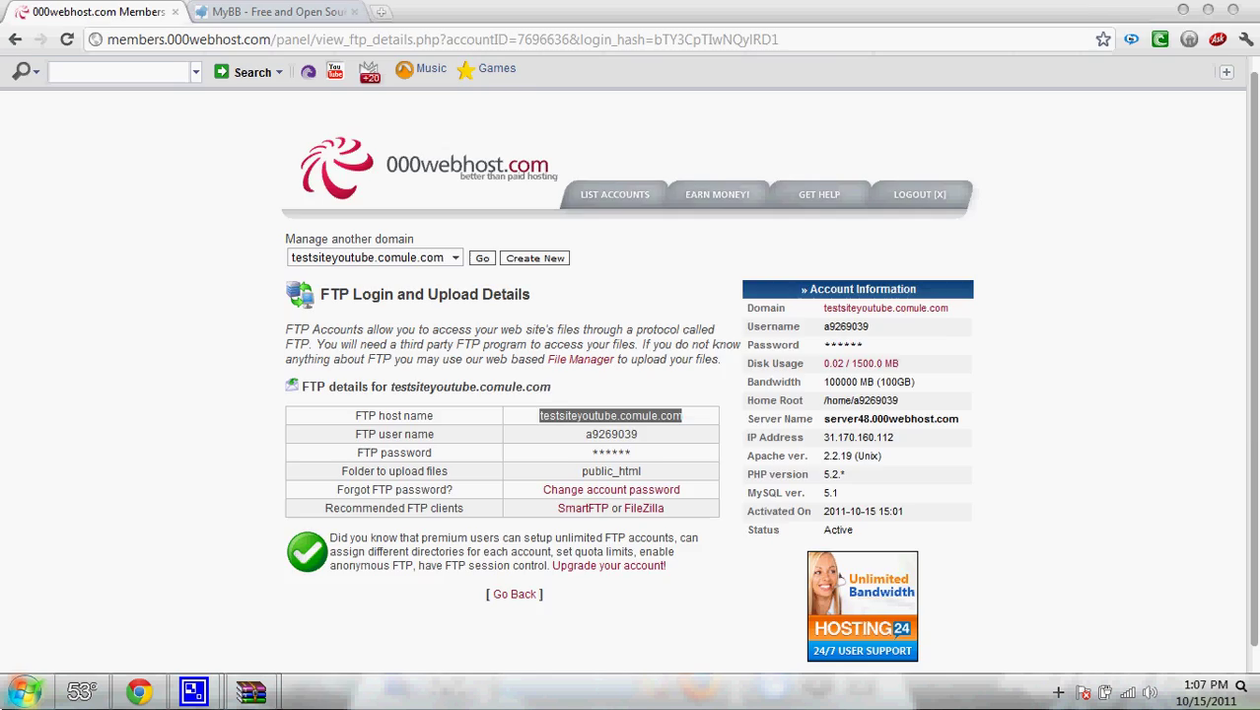
# - Quickconnect FileZilla to the site using the copied FTP host, user name and password
pyautogui.hotkey('ctrl', 'v')
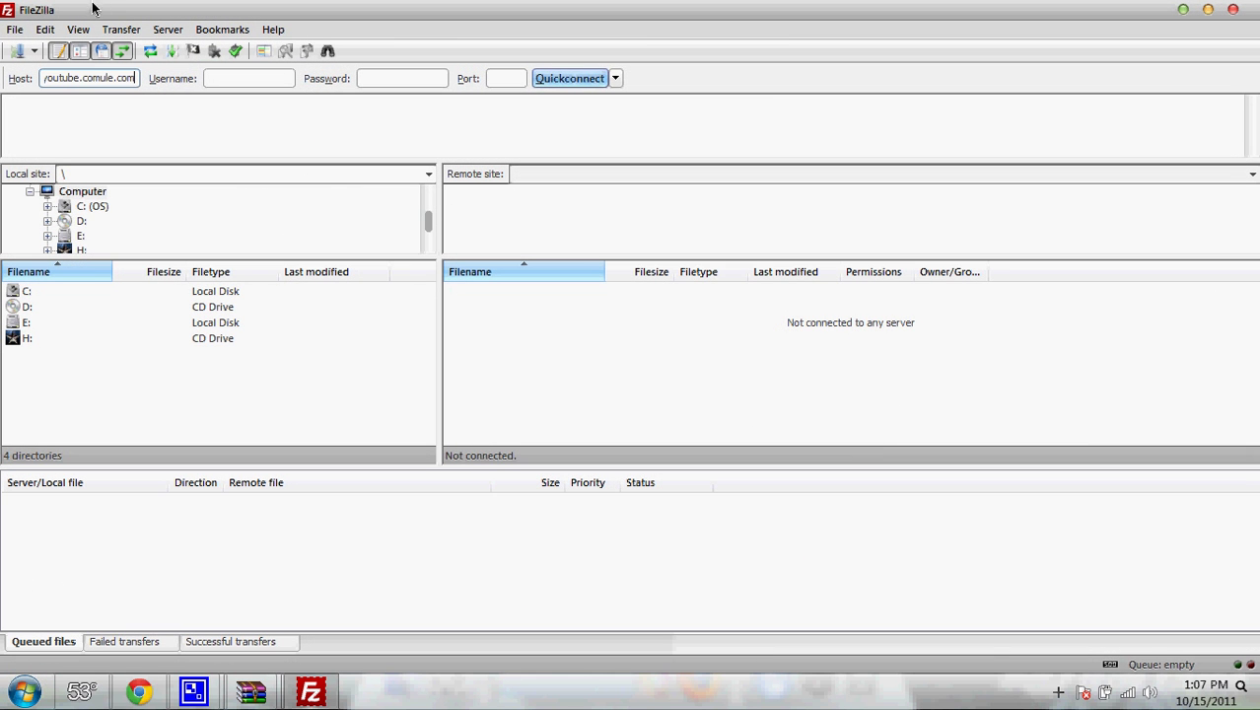
pyautogui.moveTo(118, 79); pyautogui.dragTo(46, 77)
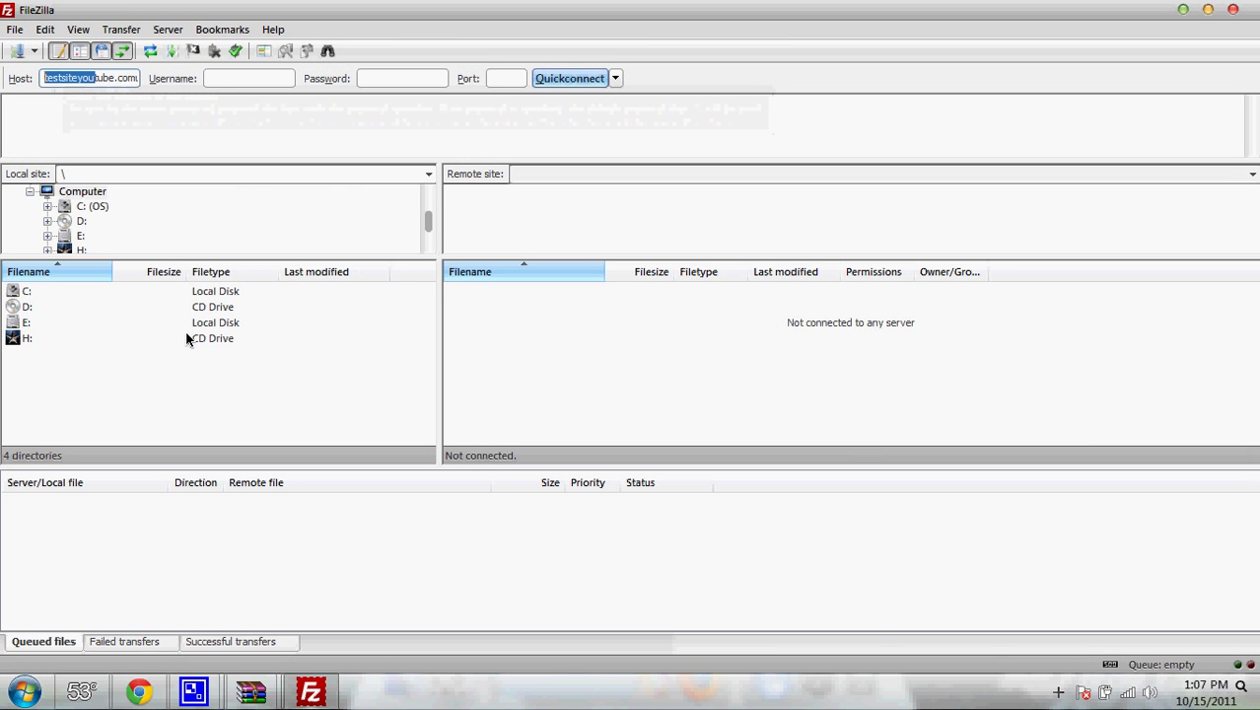
pyautogui.click(143, 693)
pyautogui.doubleClick(608, 435)
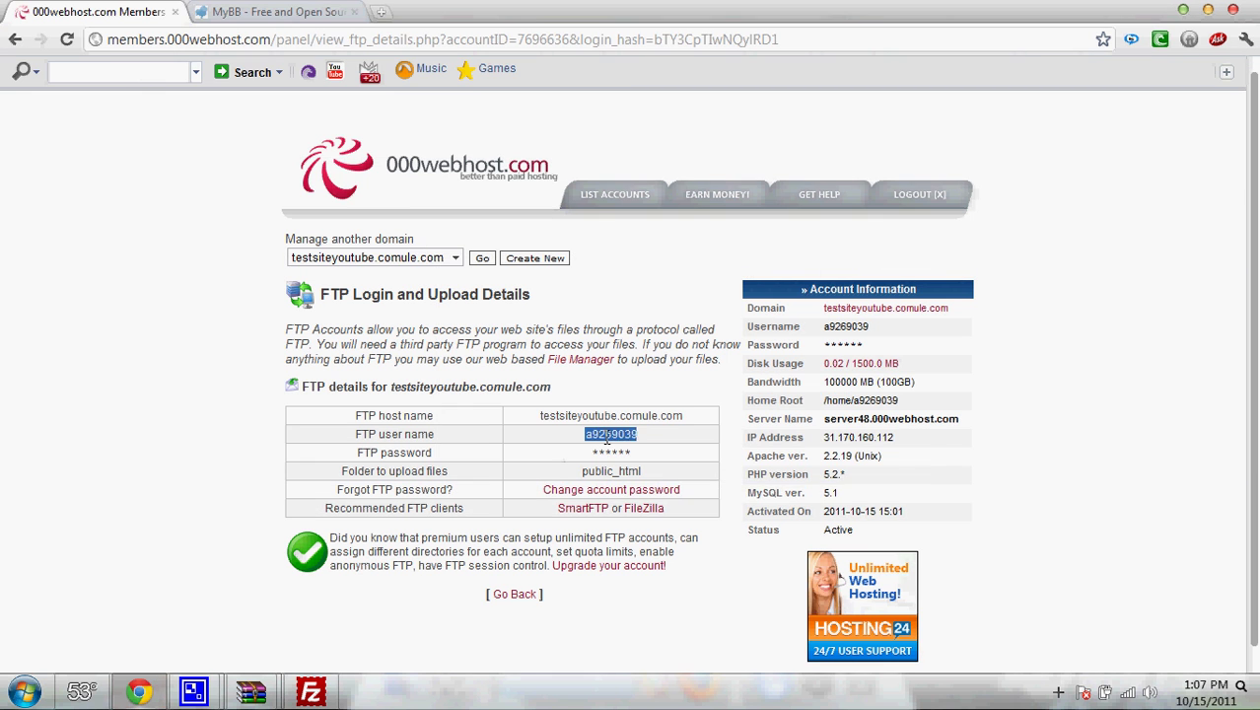
pyautogui.rightClick(608, 435)
pyautogui.click(656, 446)
pyautogui.click(311, 691)
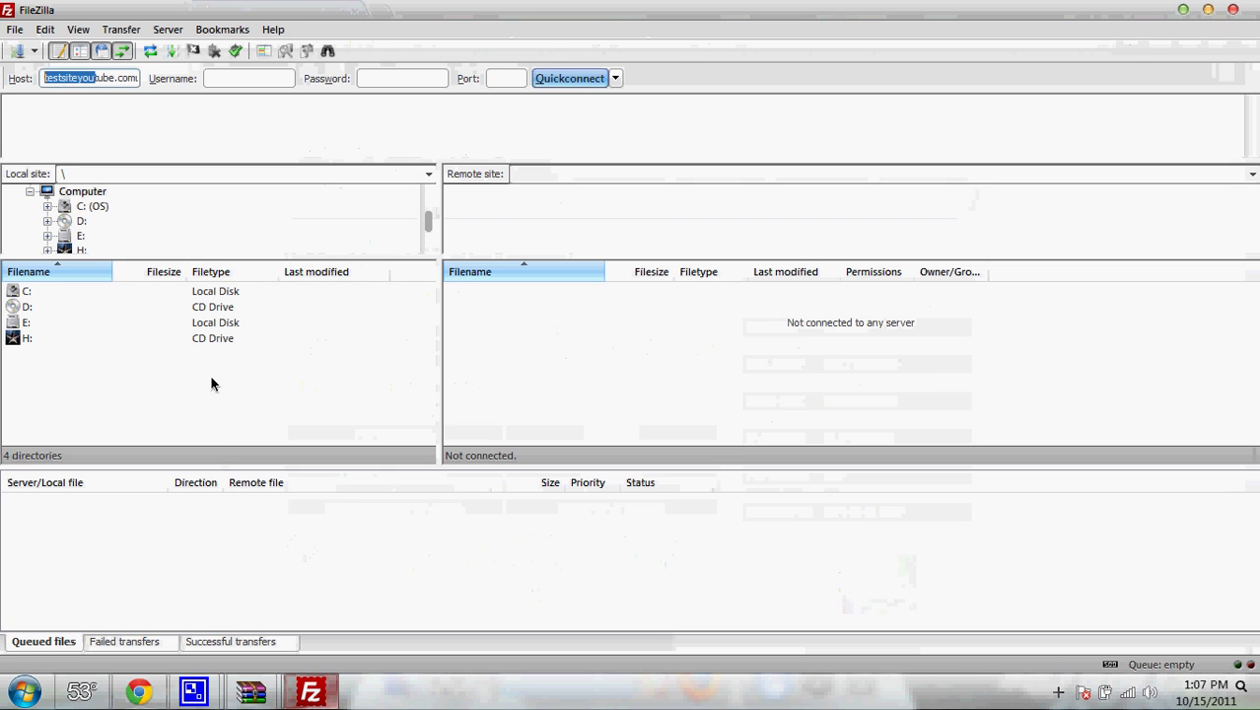
pyautogui.click(212, 78)
pyautogui.hotkey('ctrl', 'v')
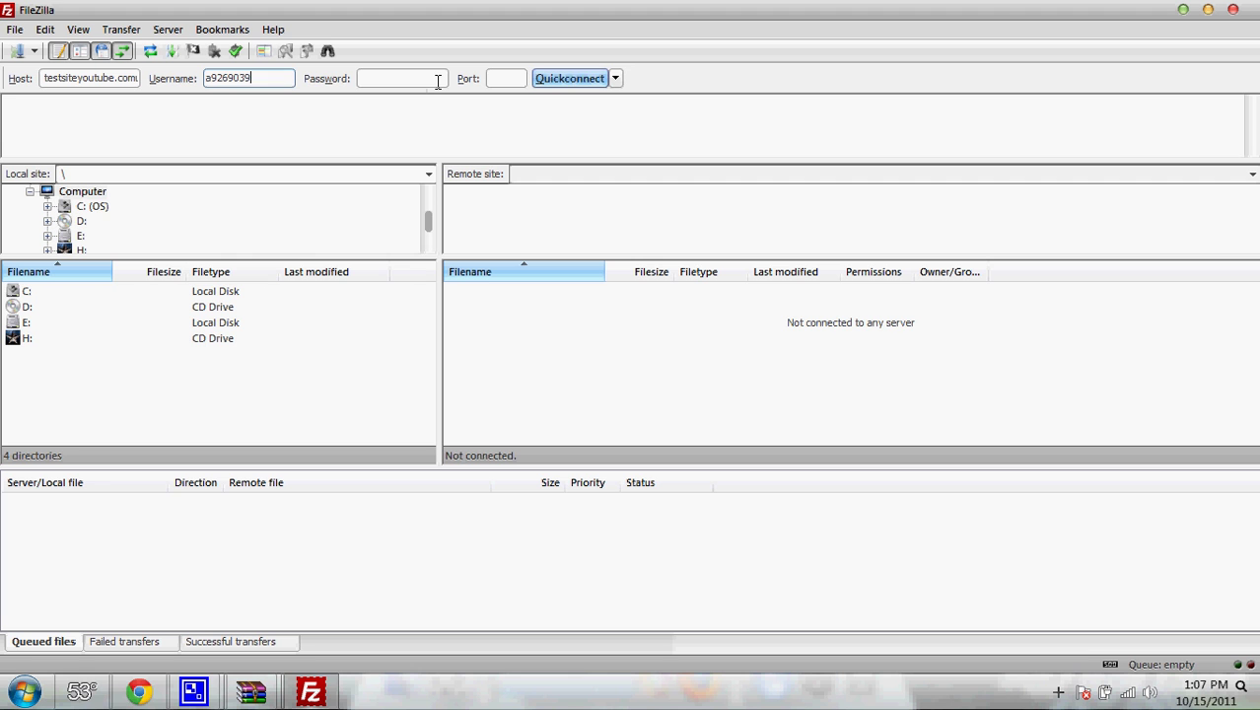
pyautogui.click(438, 83)
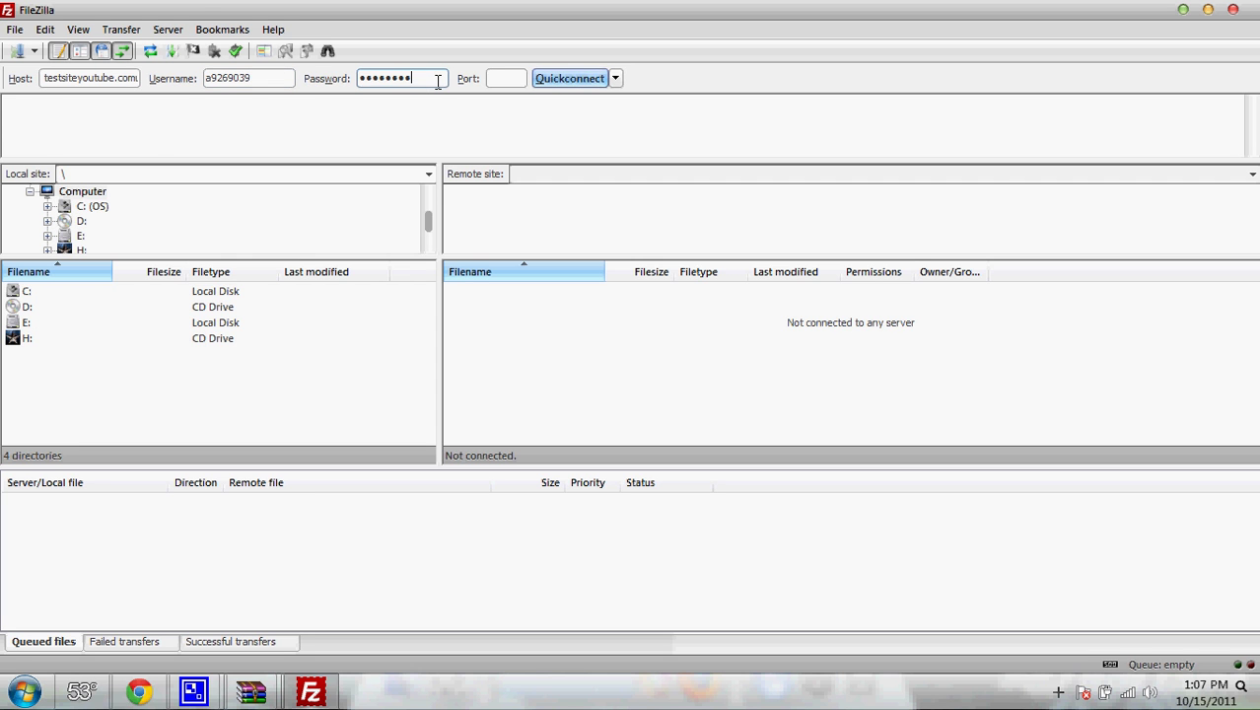
pyautogui.press('Return')
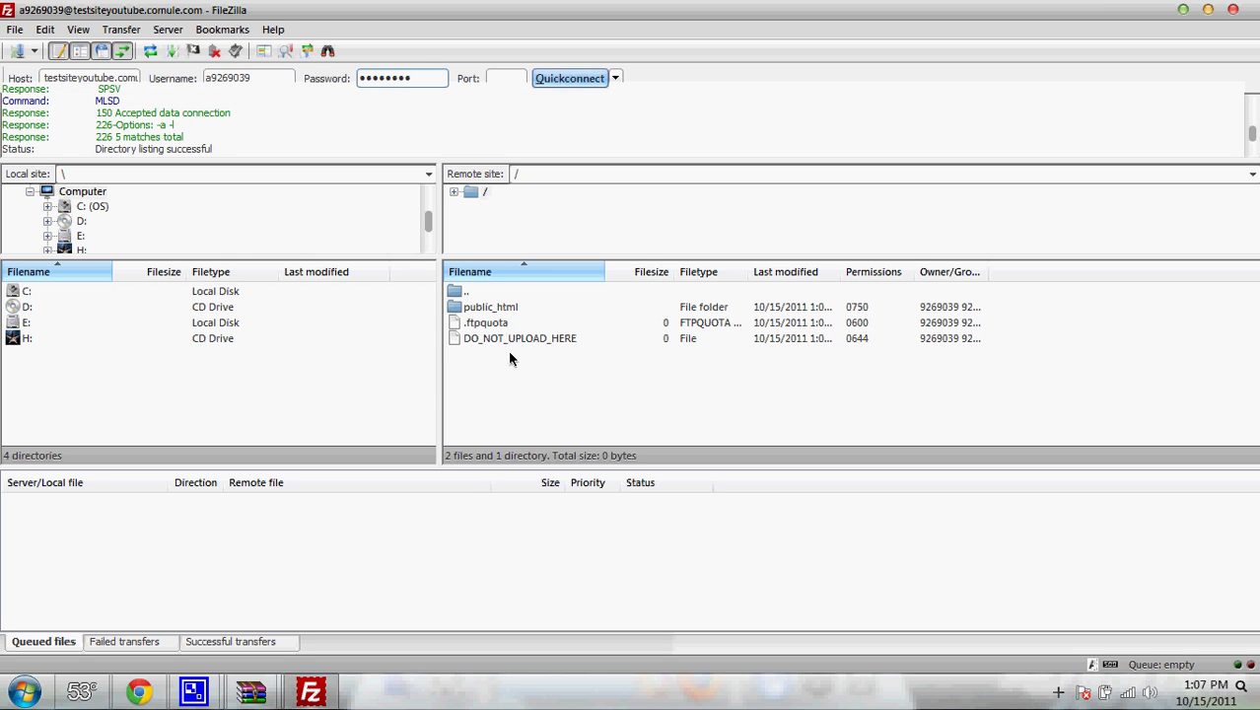
# - Delete default.php from the remote public_html folder
pyautogui.click(509, 341)
pyautogui.click(506, 359)
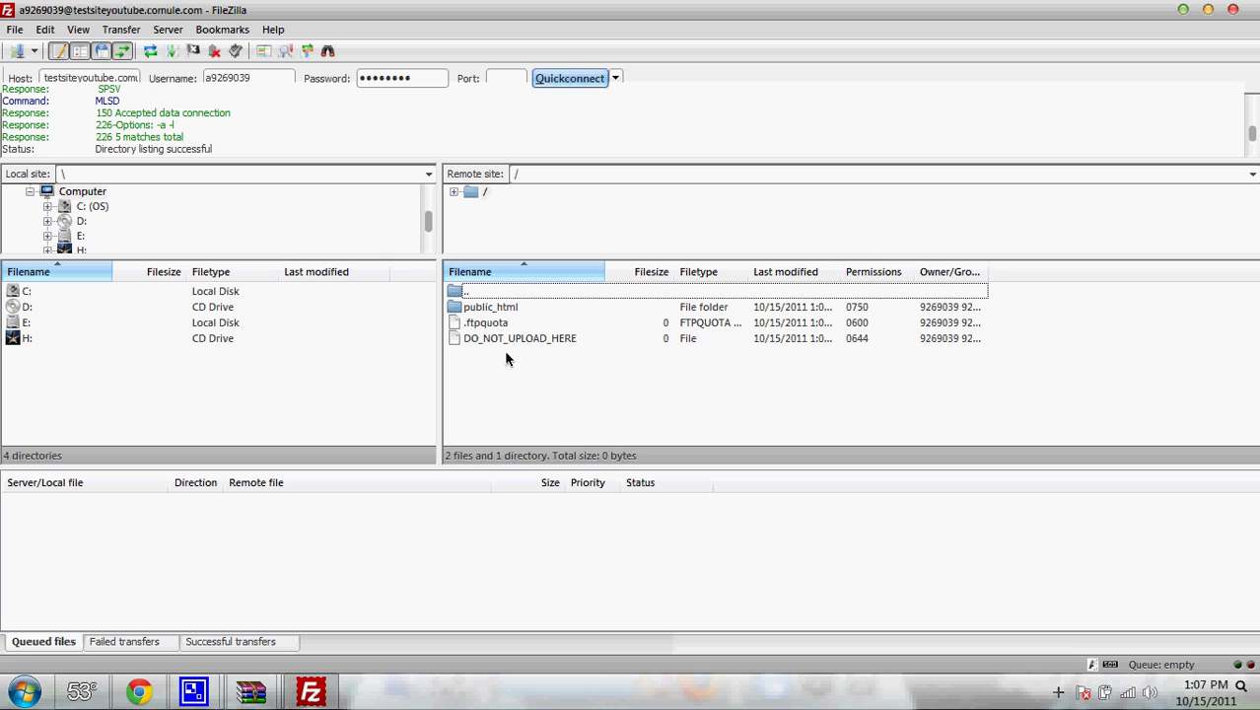
pyautogui.doubleClick(495, 309)
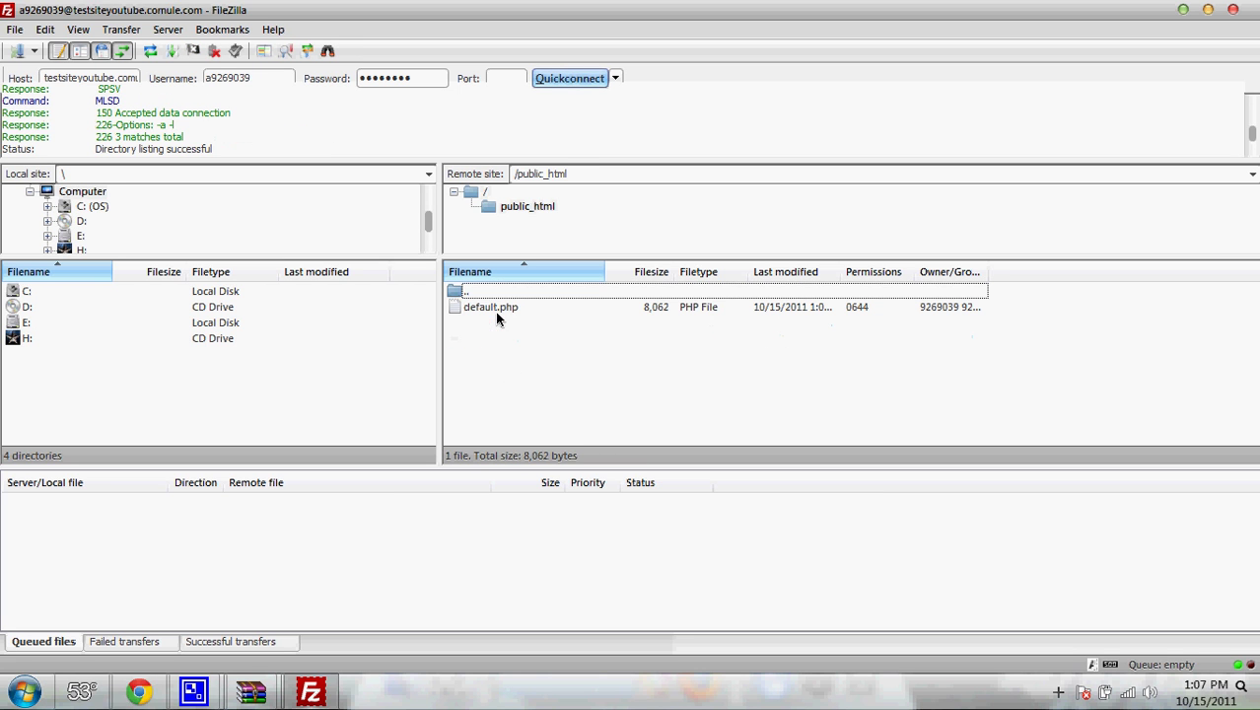
pyautogui.rightClick(495, 310)
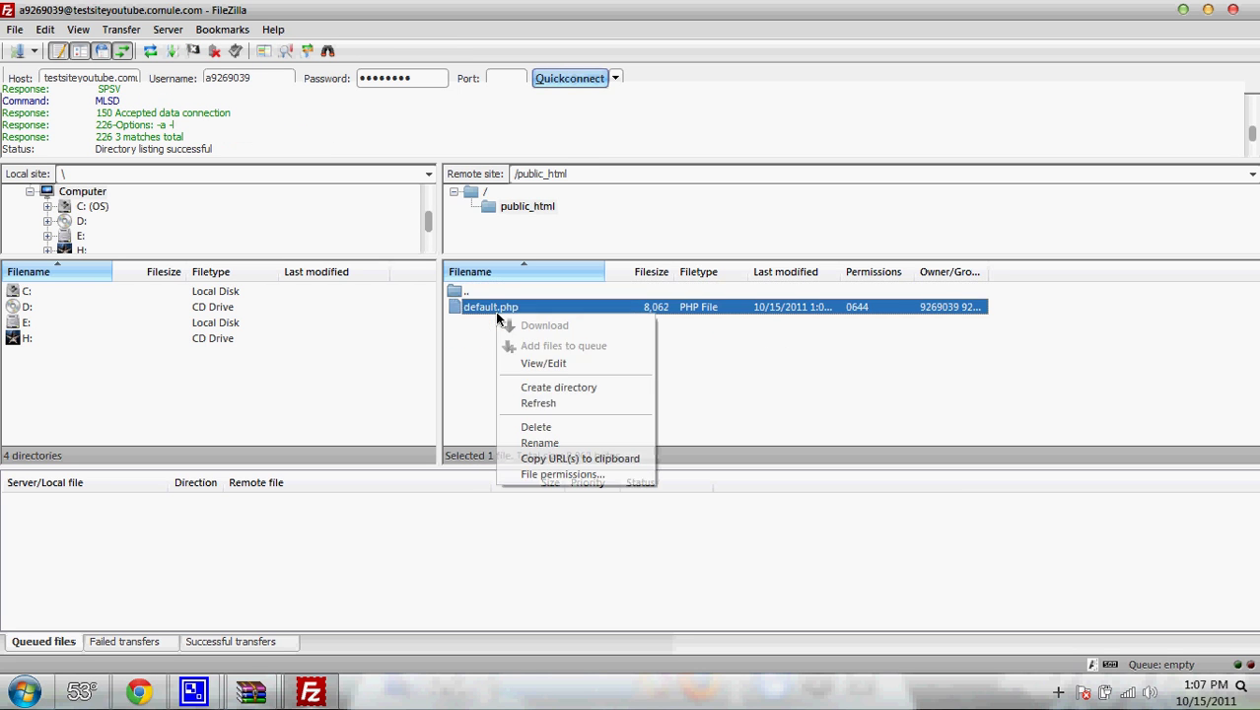
pyautogui.click(522, 424)
pyautogui.click(635, 411)
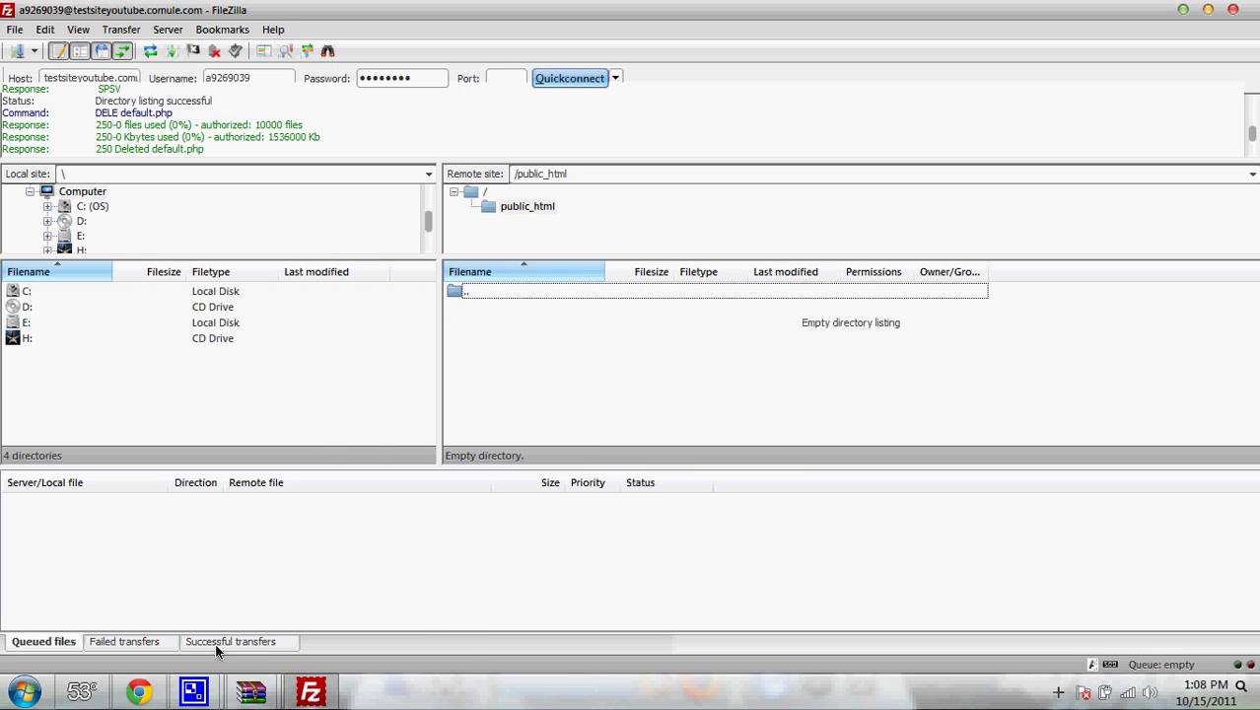
# - Drag the MyBB archive's Upload folder contents into public_html to start the upload
pyautogui.click(211, 560)
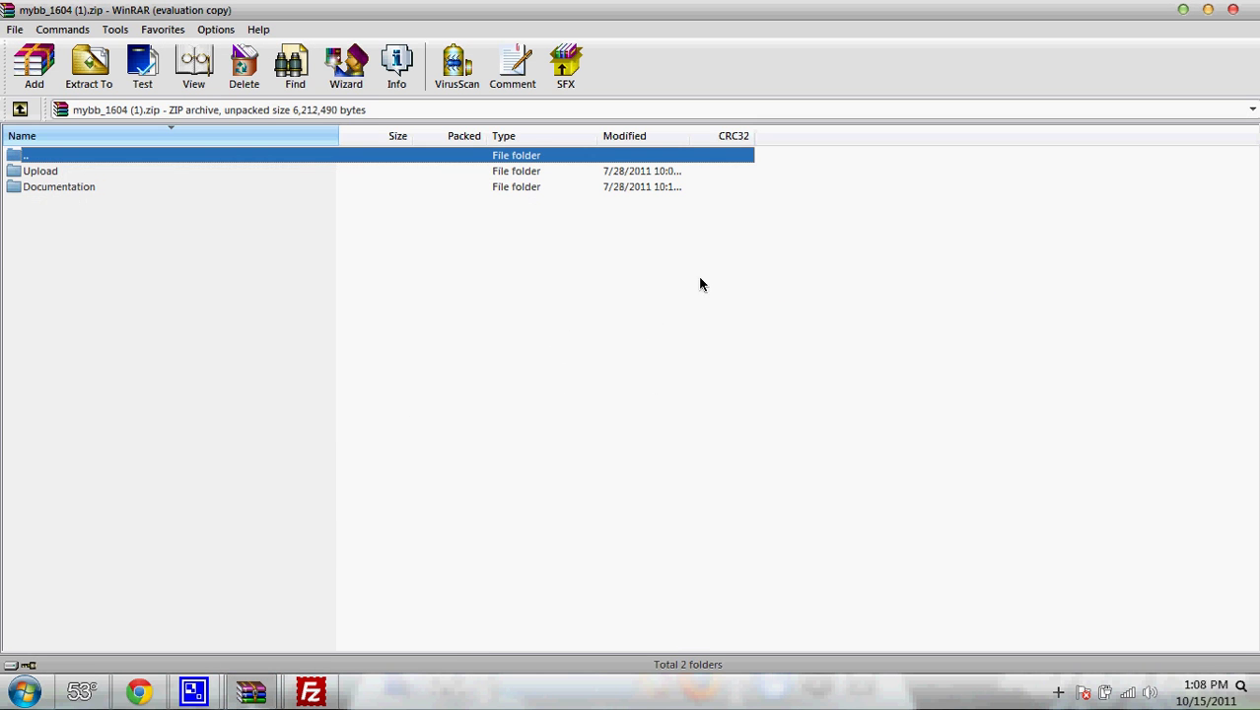
pyautogui.doubleClick(455, 174)
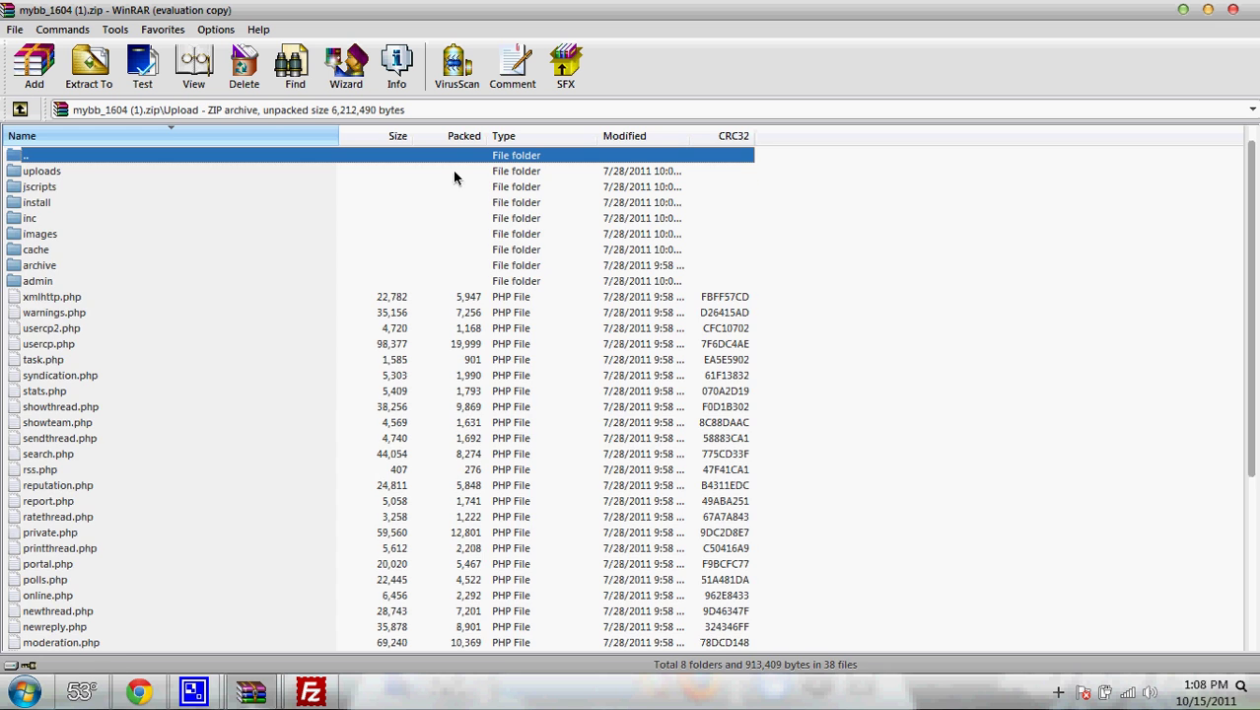
pyautogui.moveTo(834, 176); pyautogui.dragTo(443, 478)
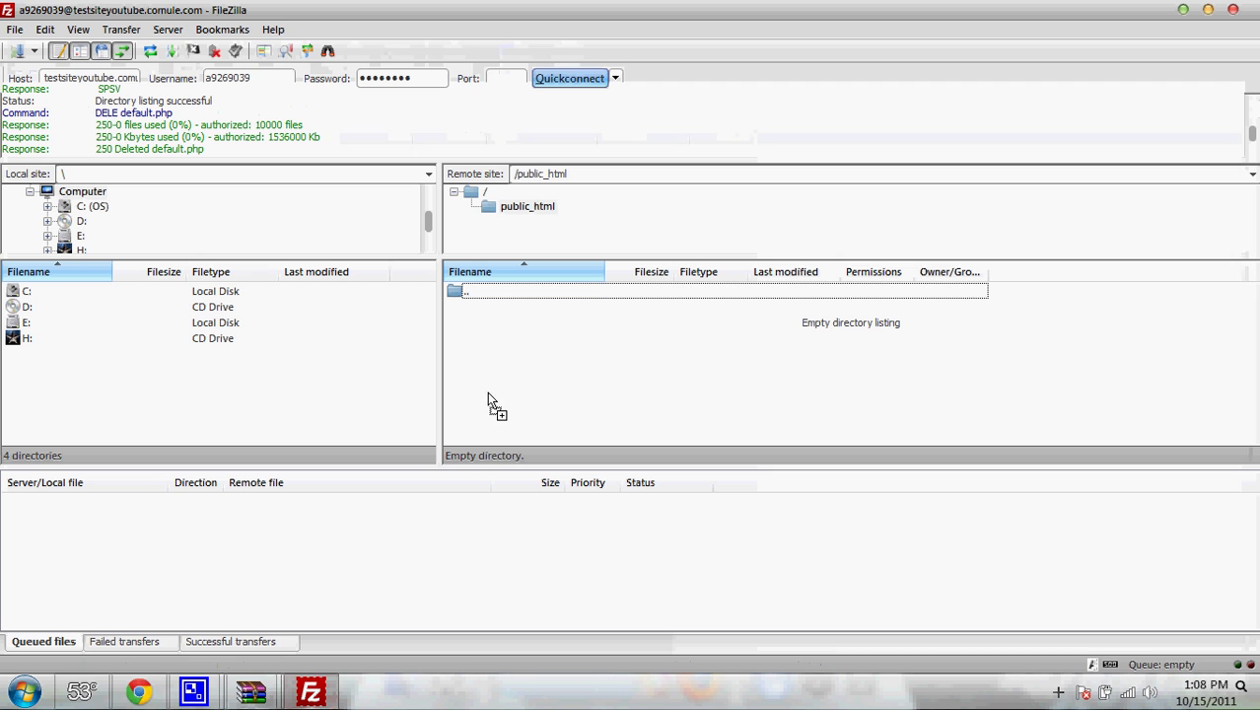
pyautogui.moveTo(260, 698)
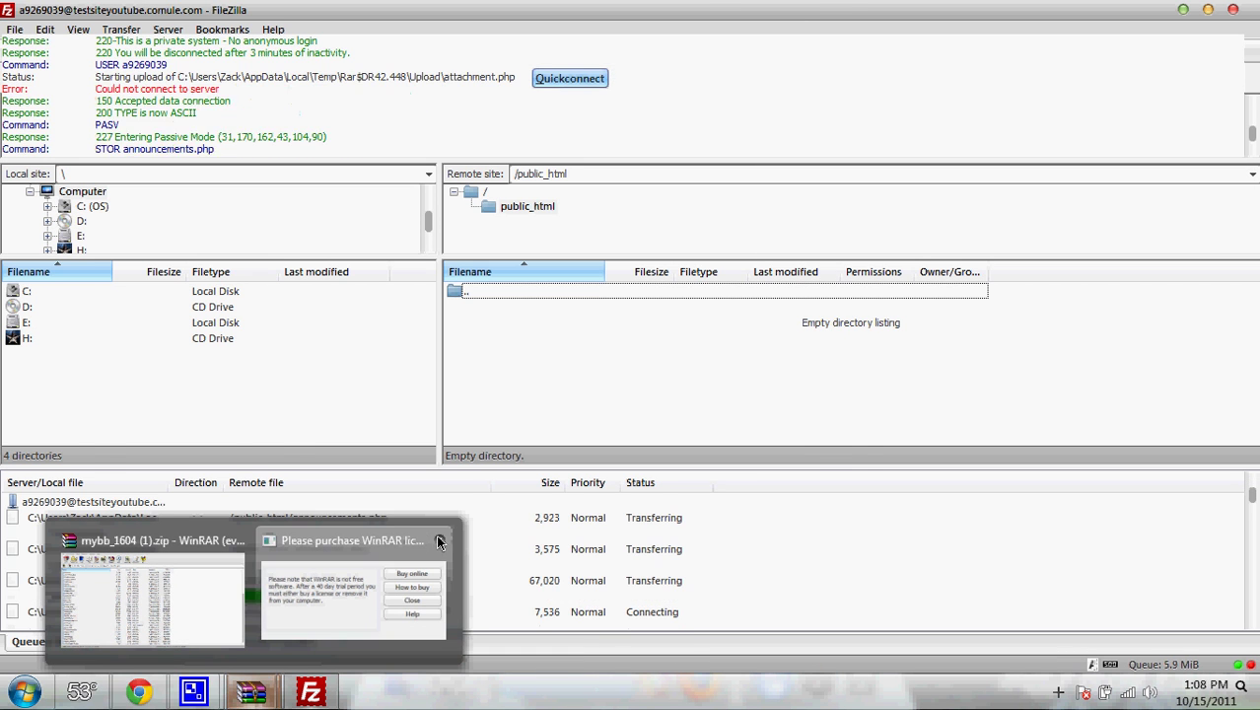
pyautogui.click(439, 542)
# - Open MySQL database management from the site's control panel
pyautogui.click(139, 690)
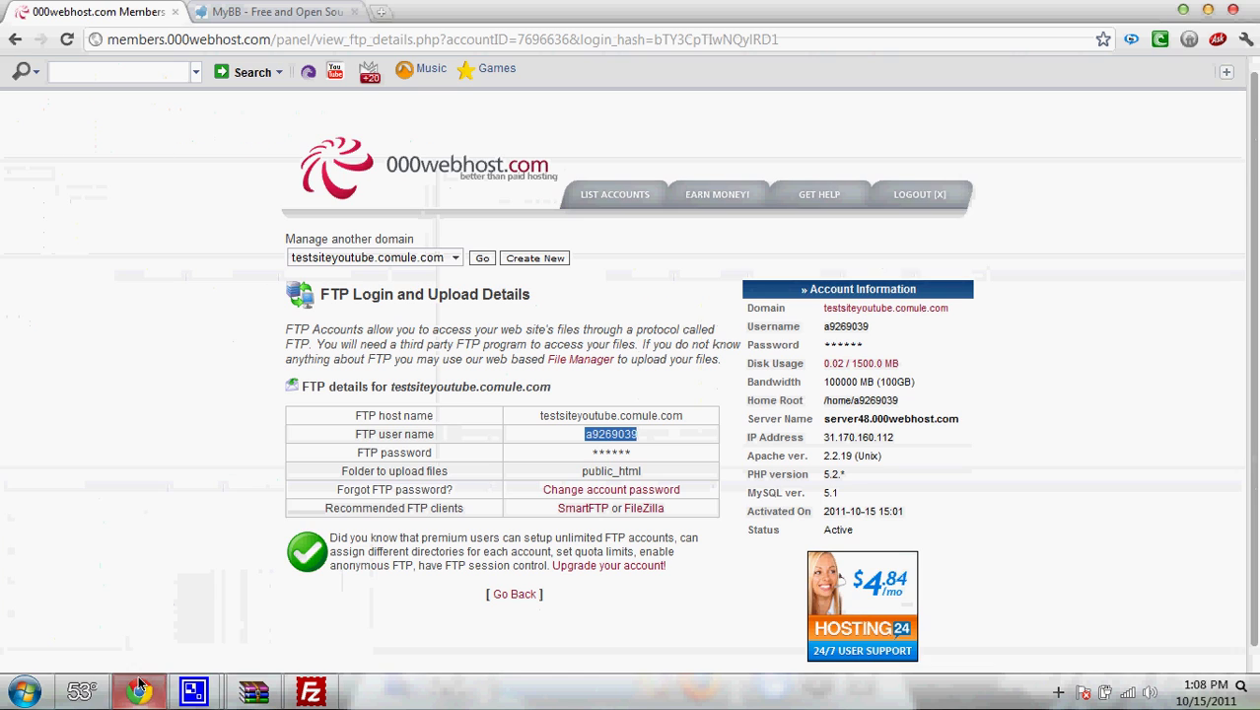
pyautogui.click(489, 261)
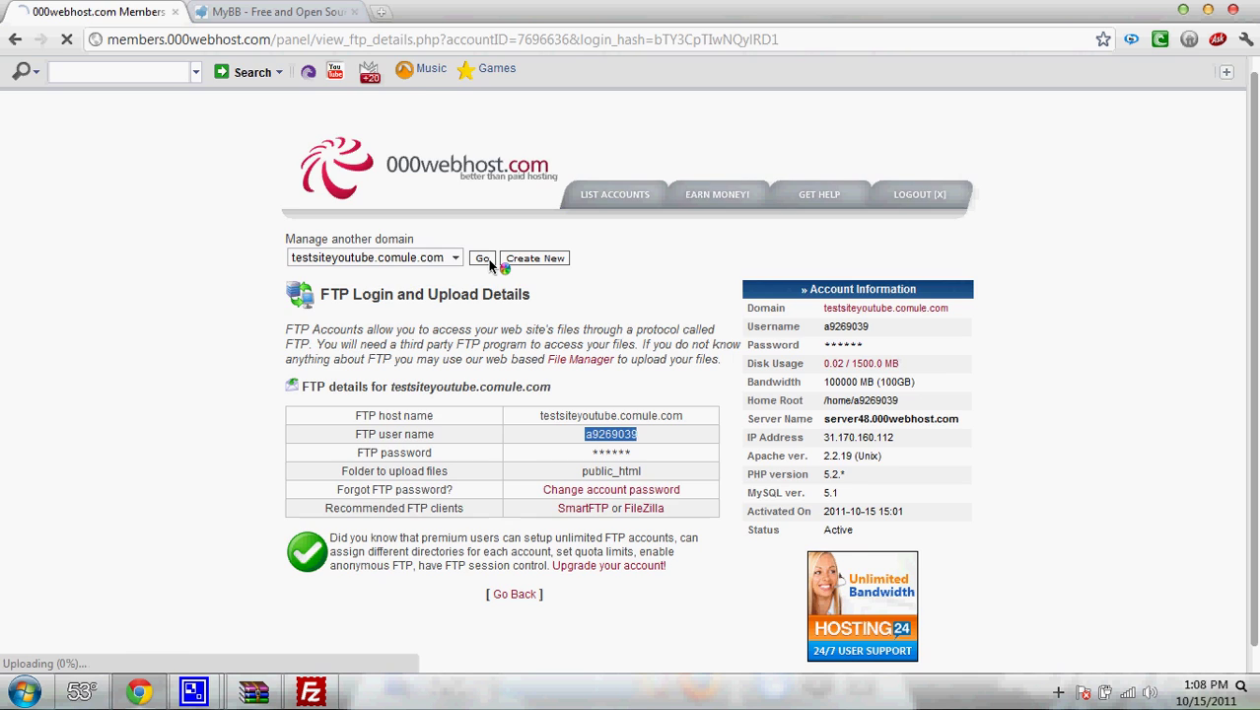
pyautogui.moveTo(1254, 168); pyautogui.dragTo(1254, 344)
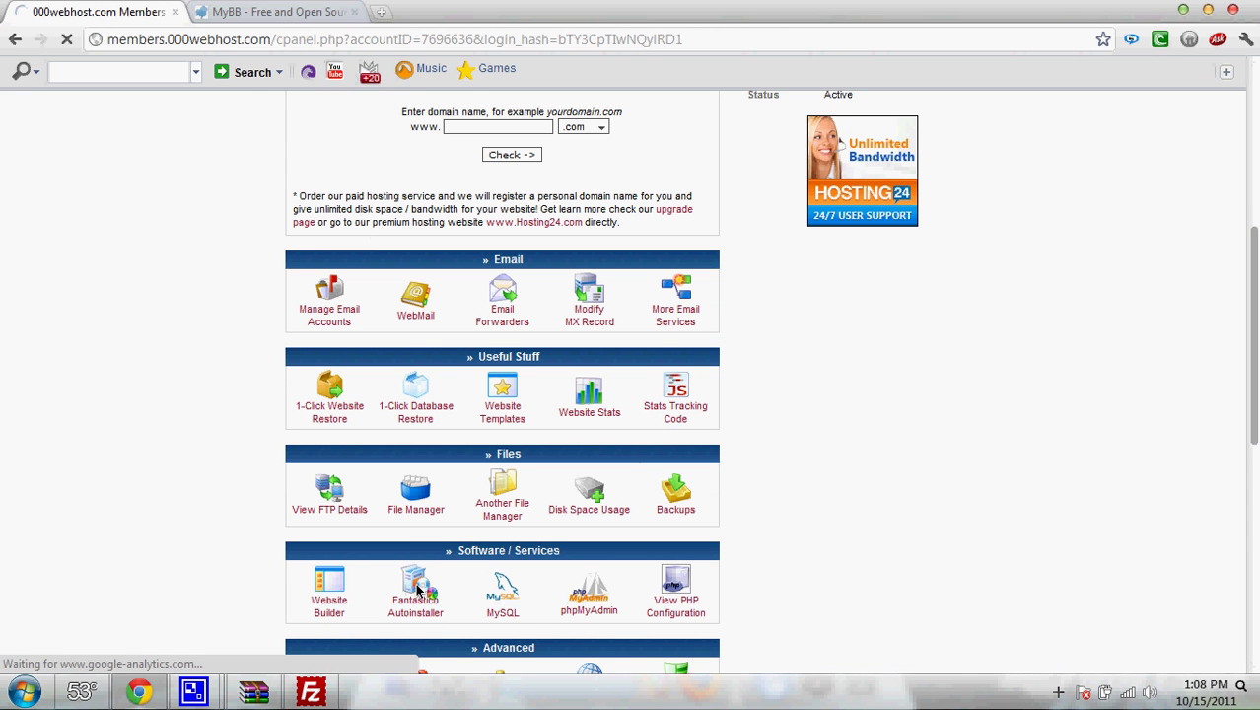
pyautogui.click(493, 586)
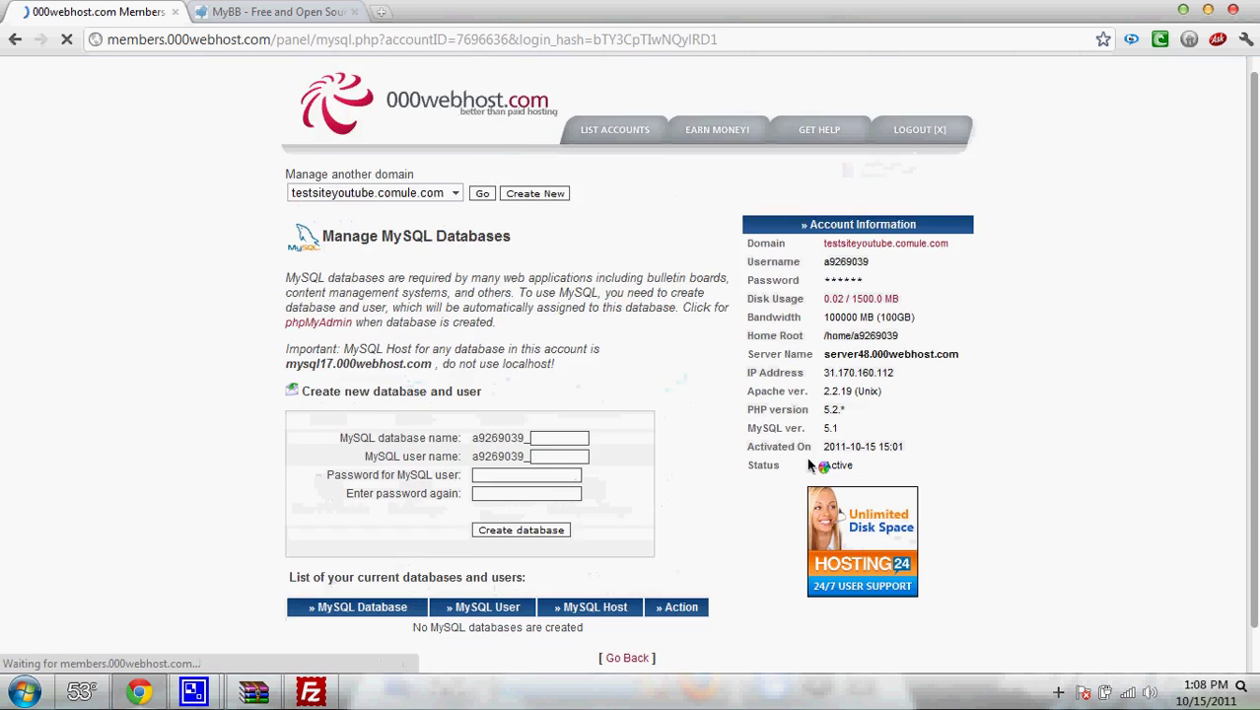
# - Create MySQL database 'test' with user 'test' and password, noting host mysql17.000webhost.com
pyautogui.click(552, 505)
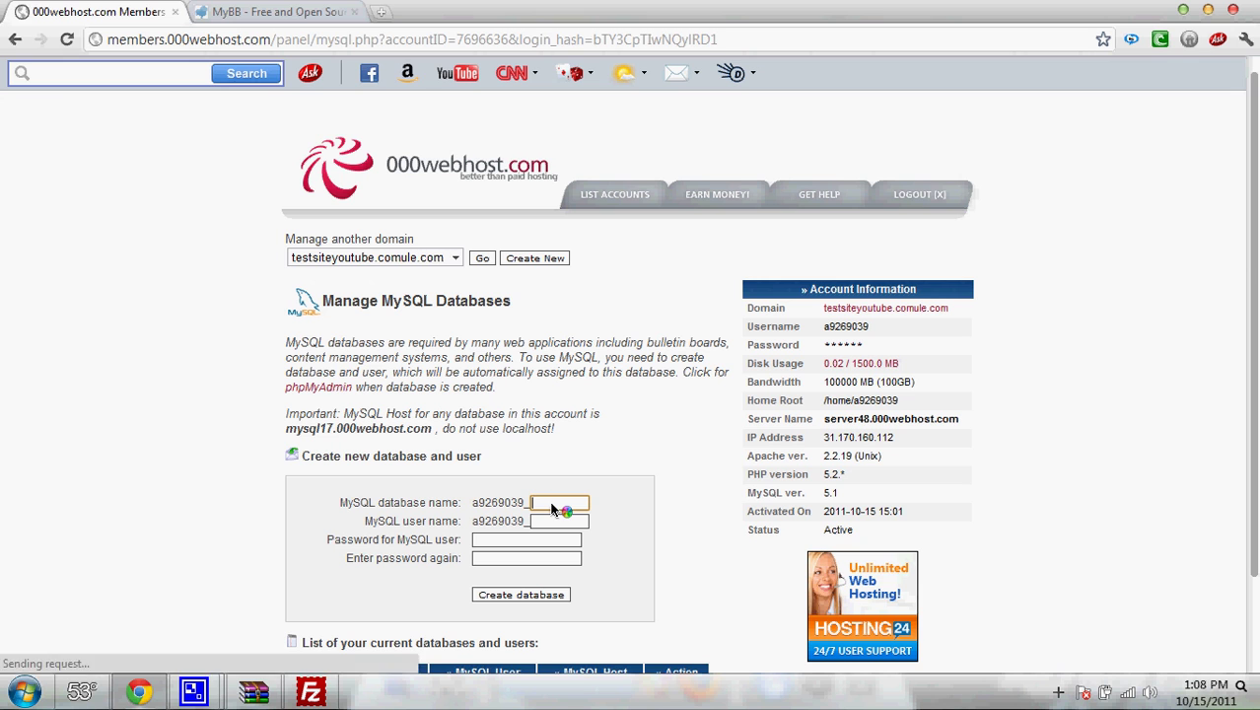
pyautogui.write('test')
pyautogui.press('Tab')
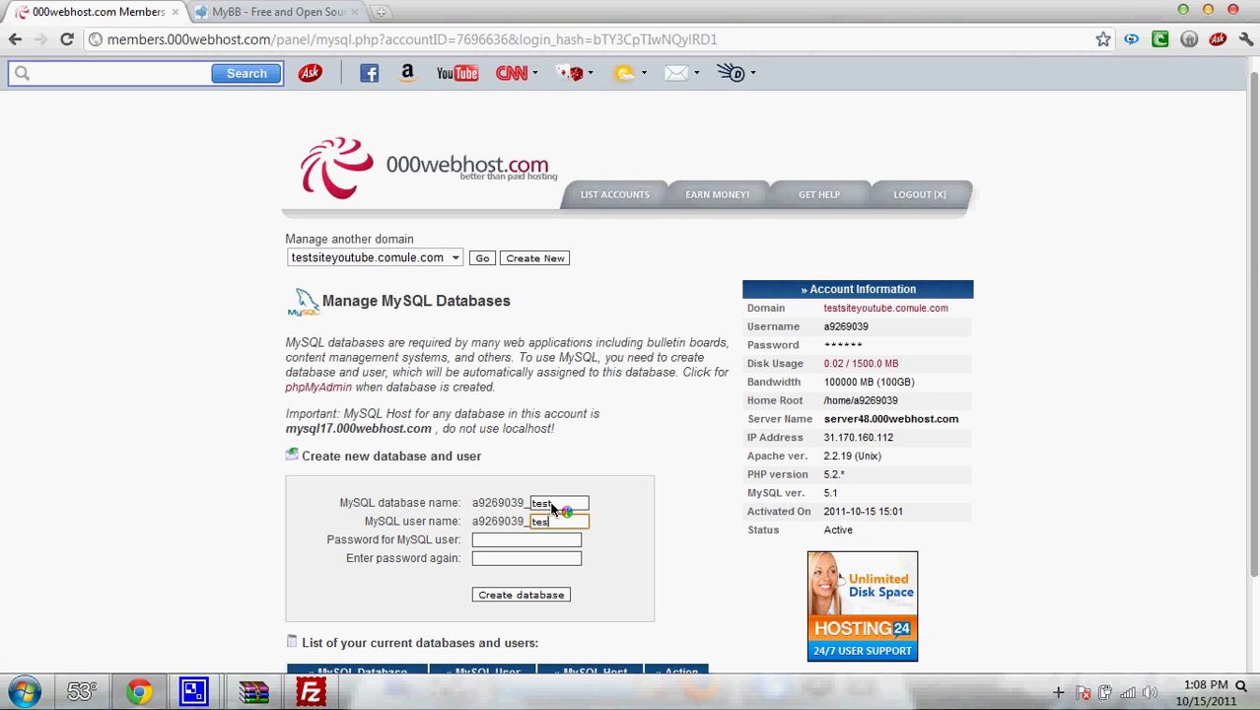
pyautogui.write('t')
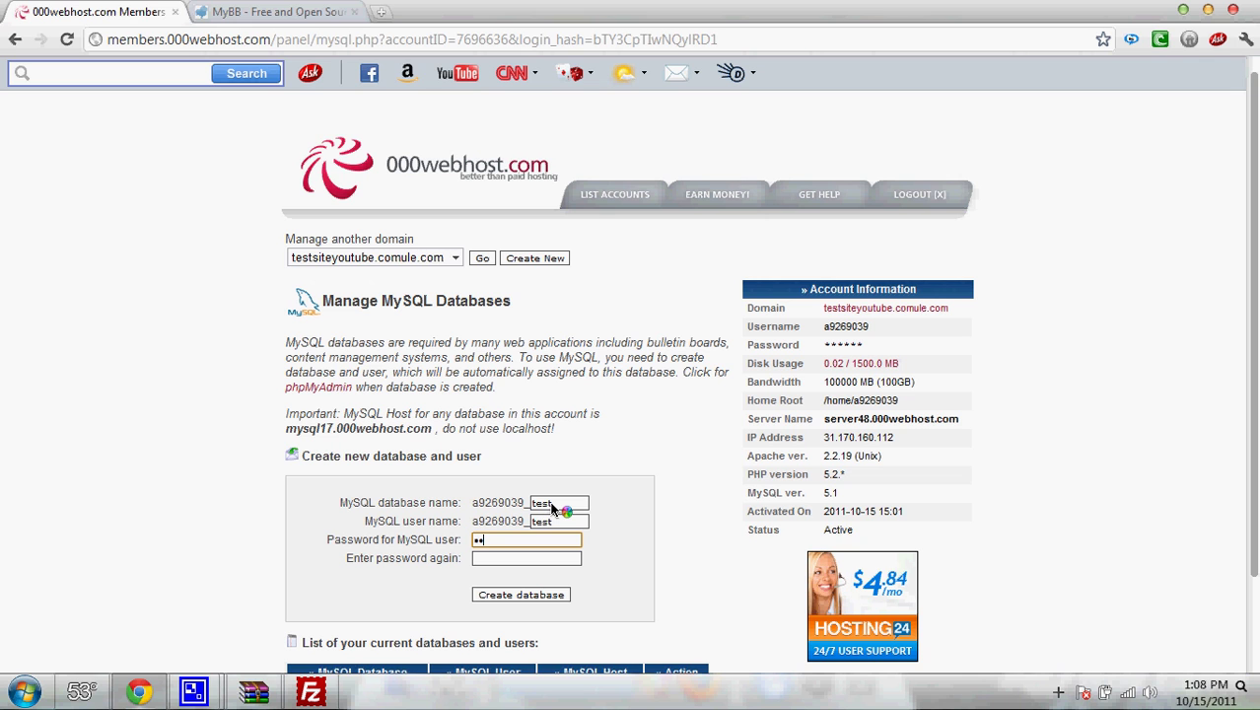
pyautogui.write('es')
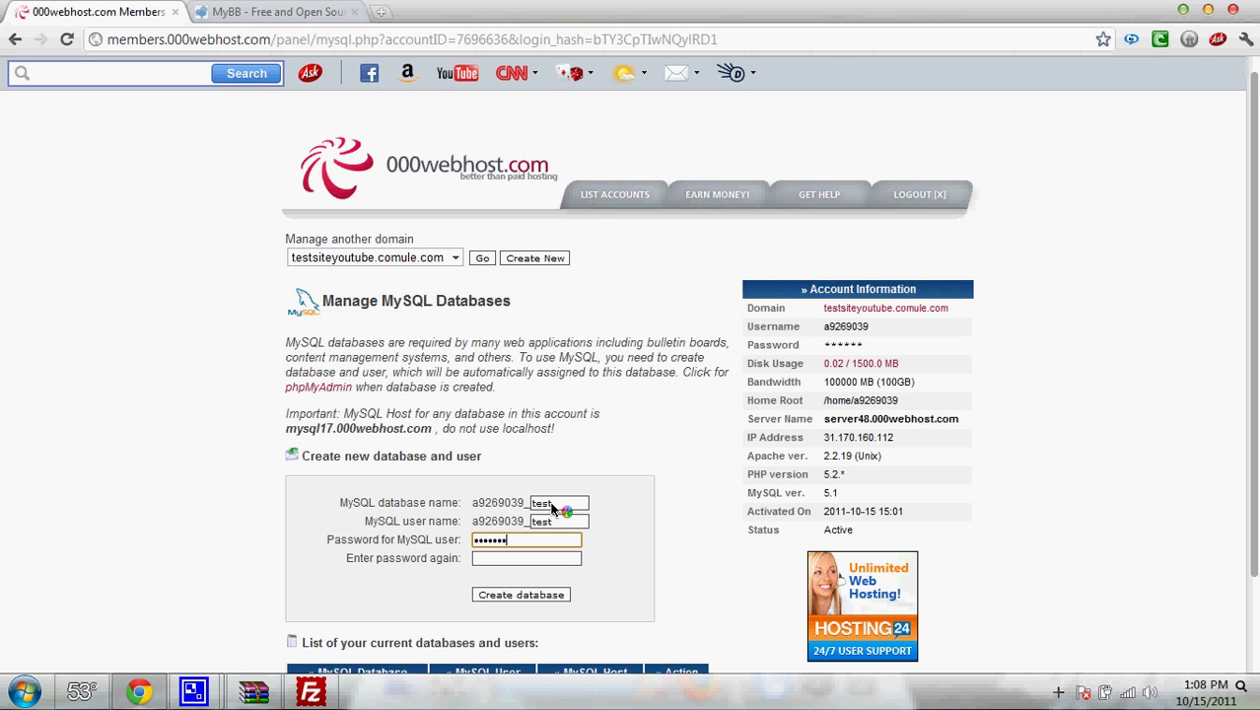
pyautogui.press('Tab')
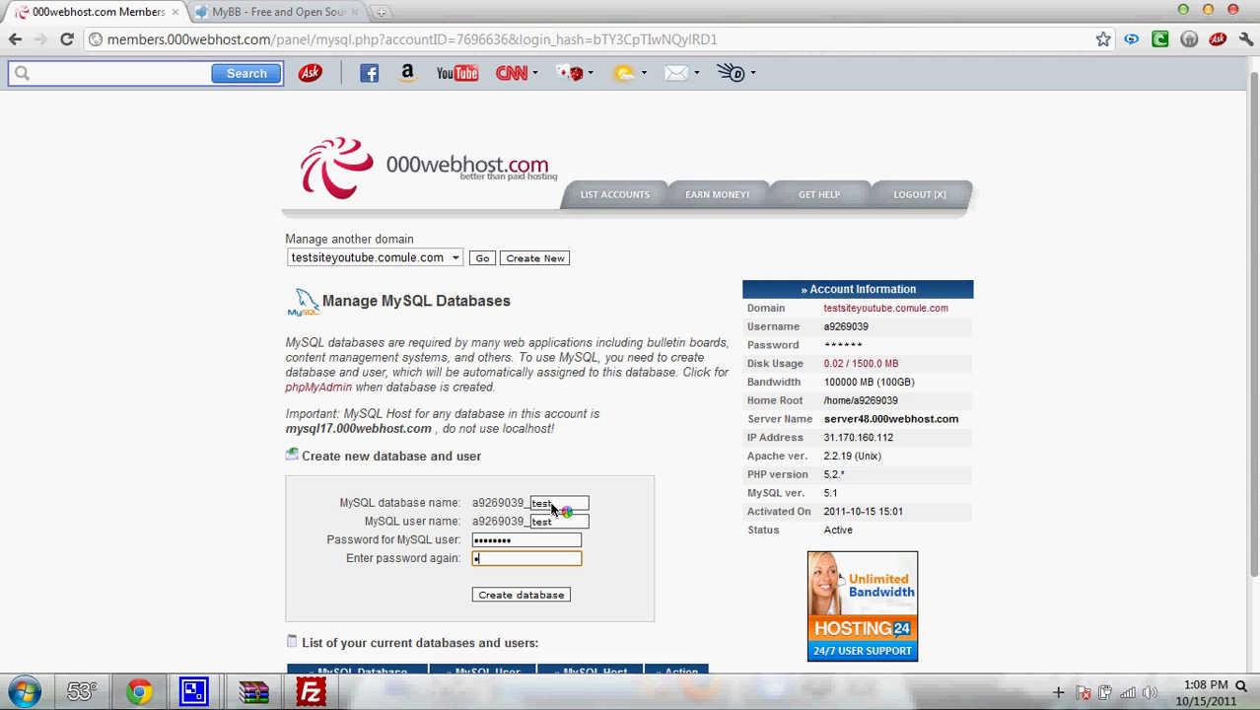
pyautogui.click(516, 595)
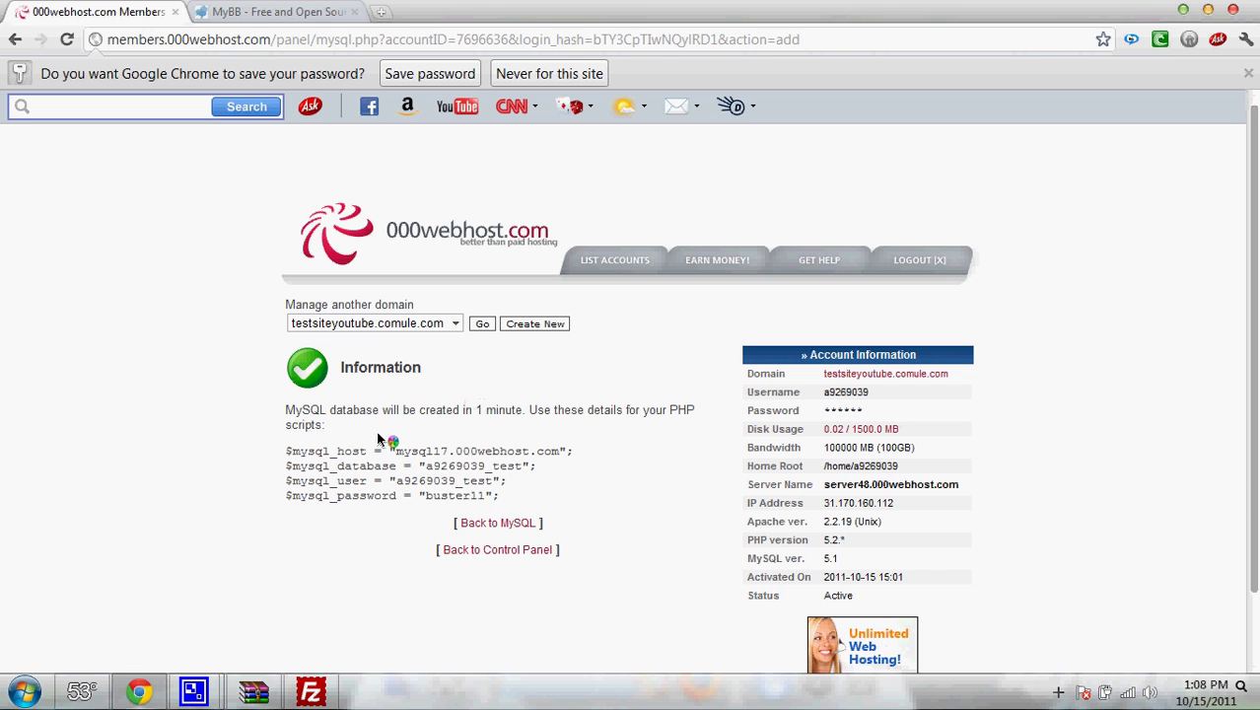
pyautogui.moveTo(378, 440); pyautogui.dragTo(500, 501)
pyautogui.click(470, 494)
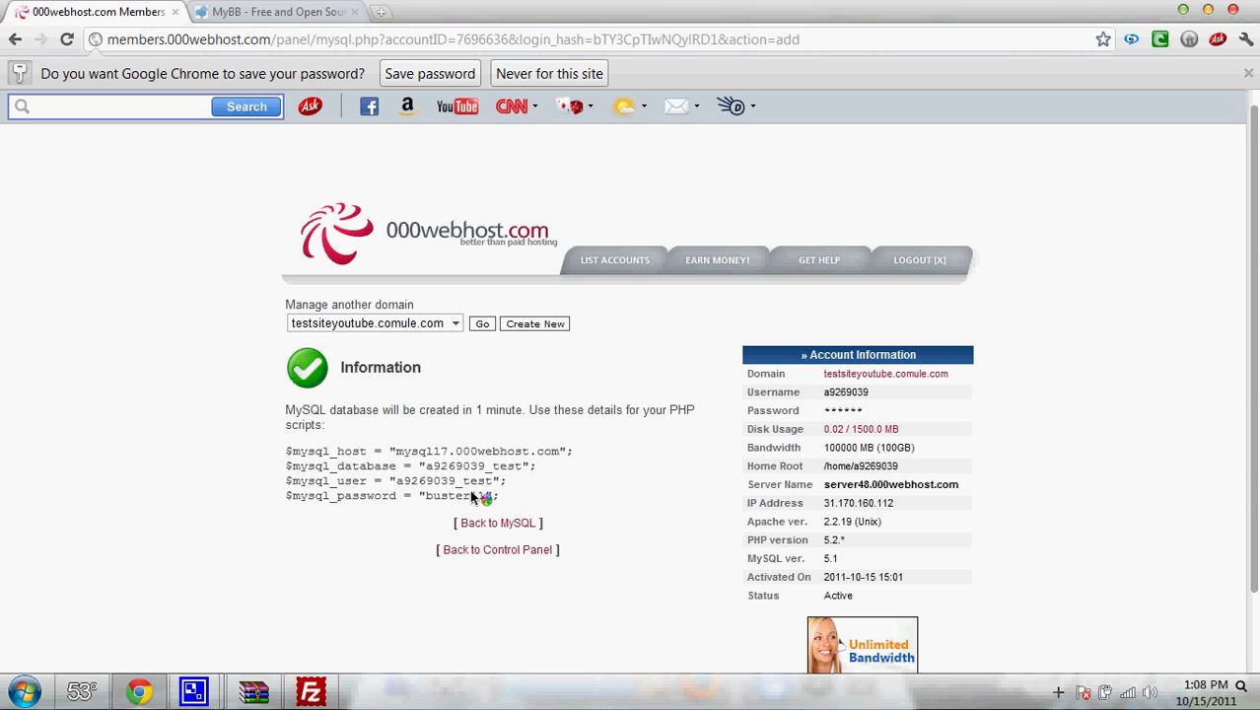
# - Keep FileZilla in view until all 785 transfers finish, leaving public_html with 38 files and 8 directories
pyautogui.click(310, 691)
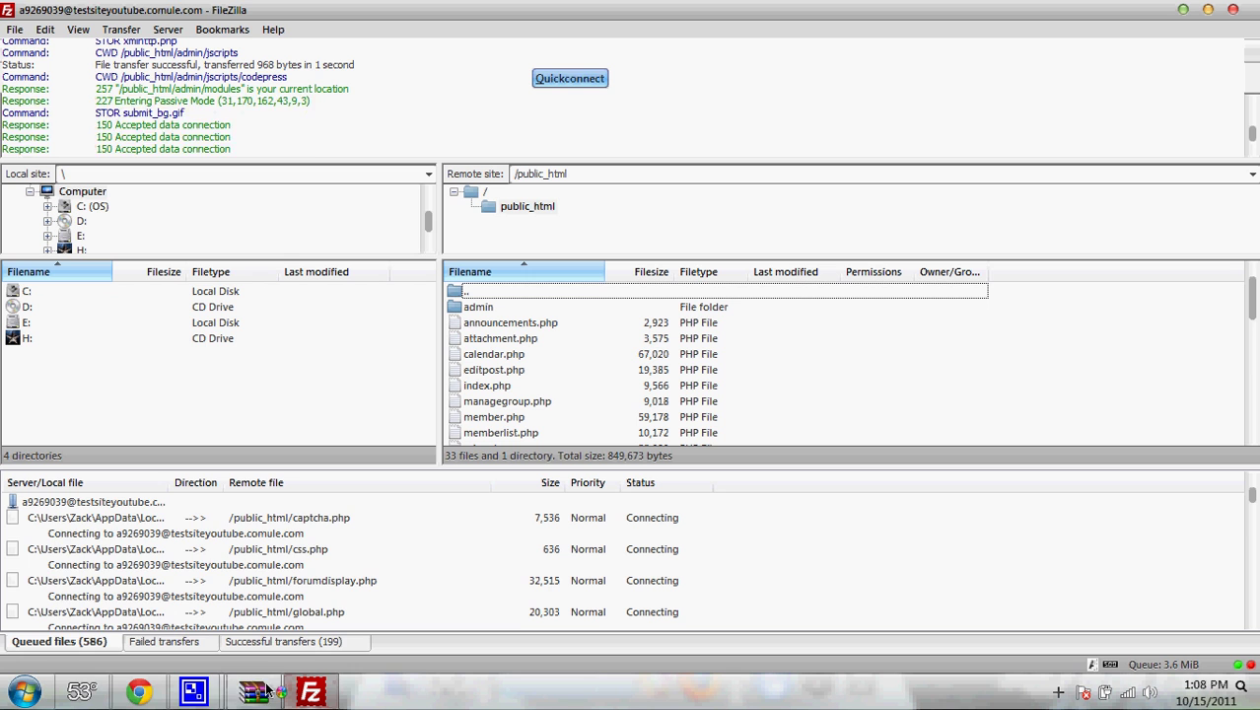
pyautogui.moveTo(221, 695)
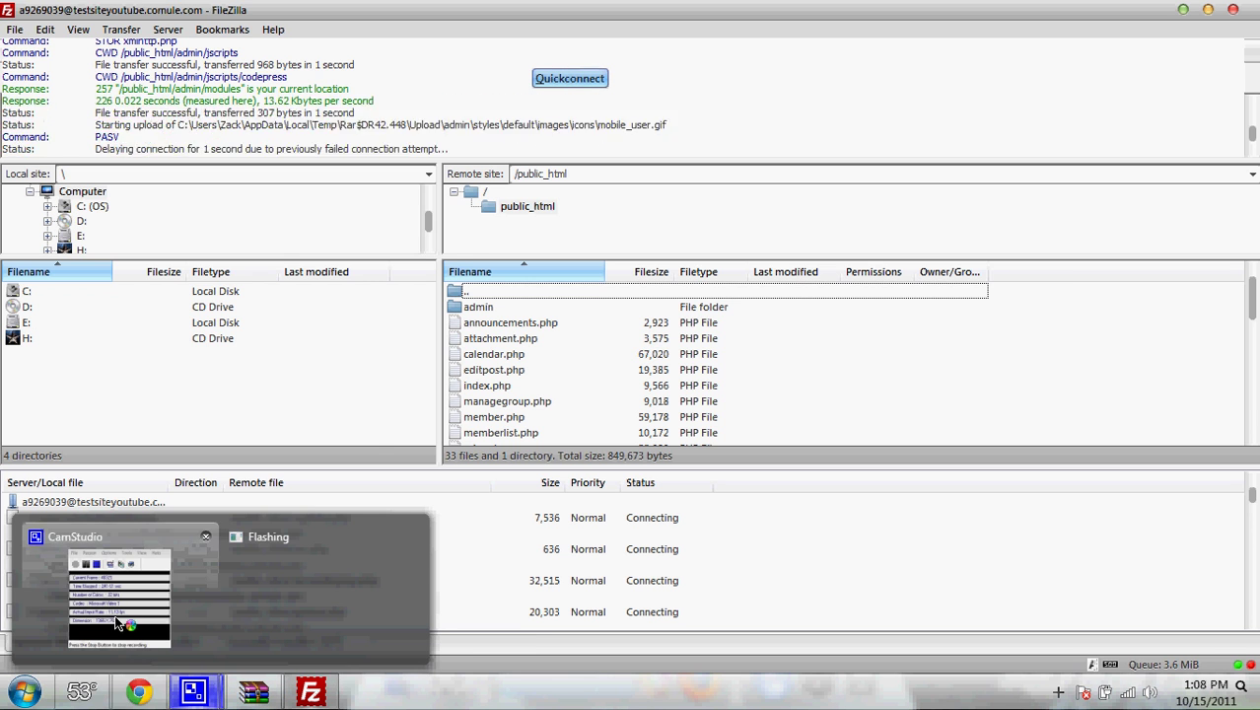
pyautogui.click(138, 651)
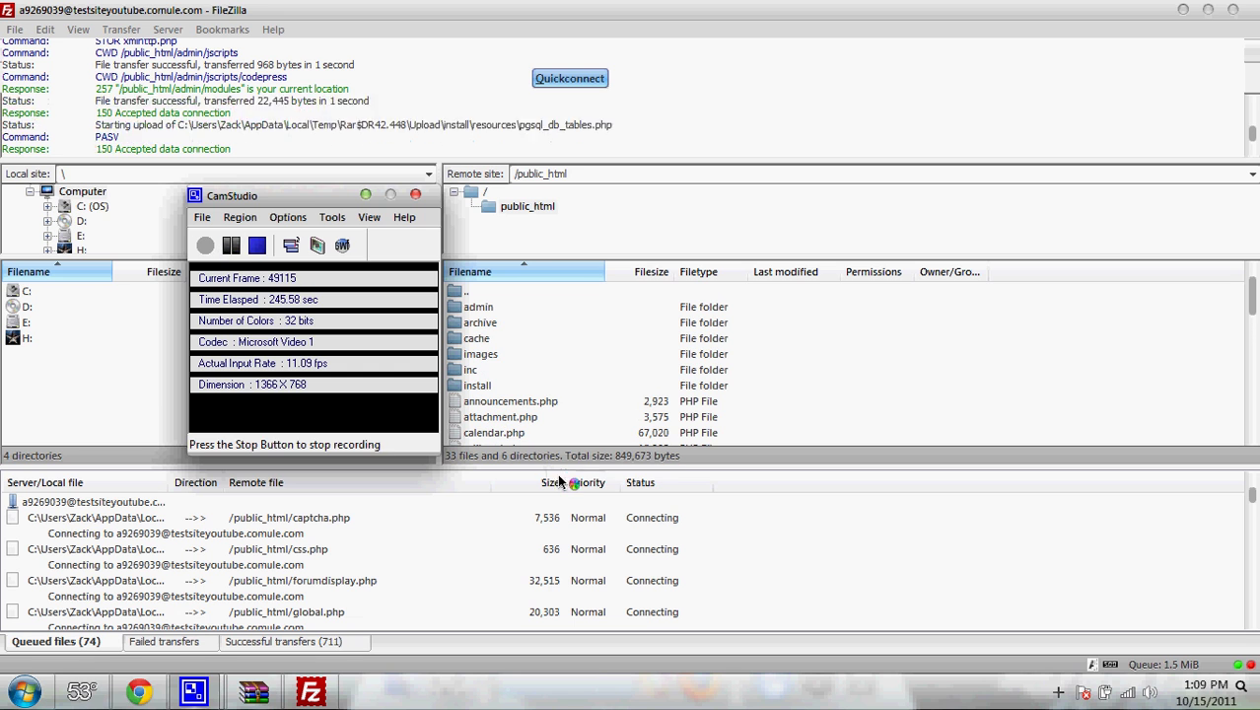
pyautogui.click(638, 459)
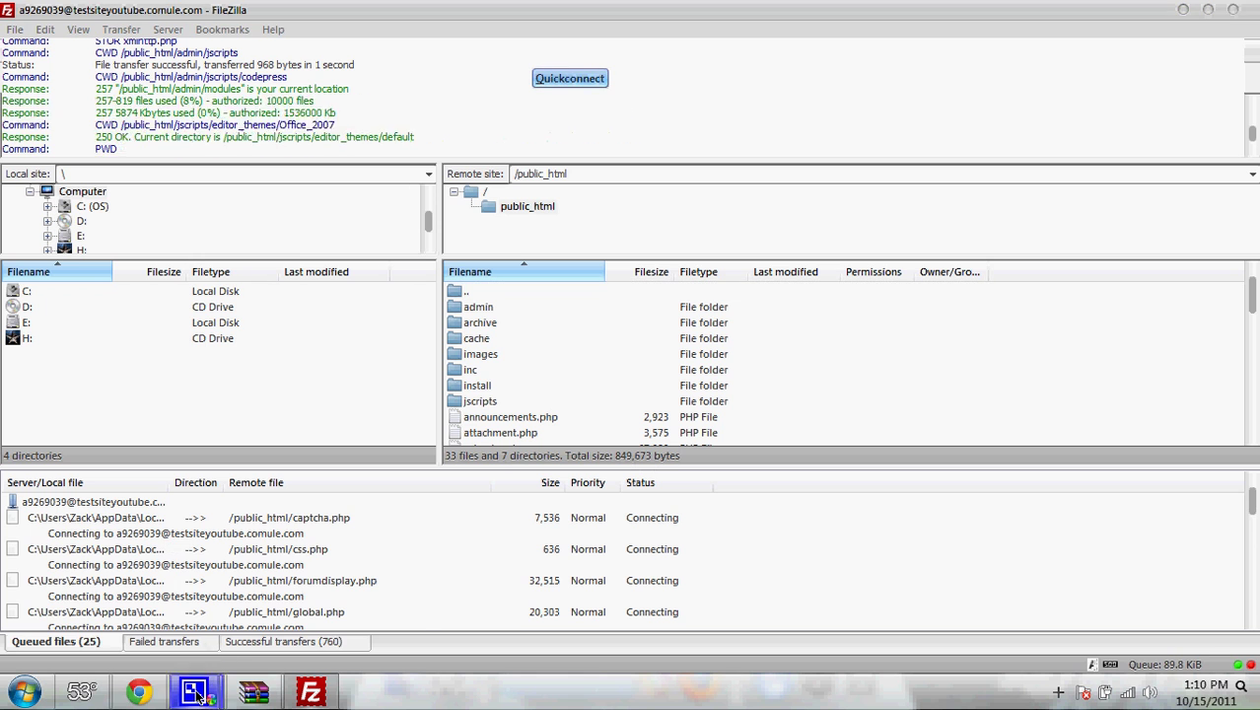
pyautogui.moveTo(193, 692)
pyautogui.click(47, 546)
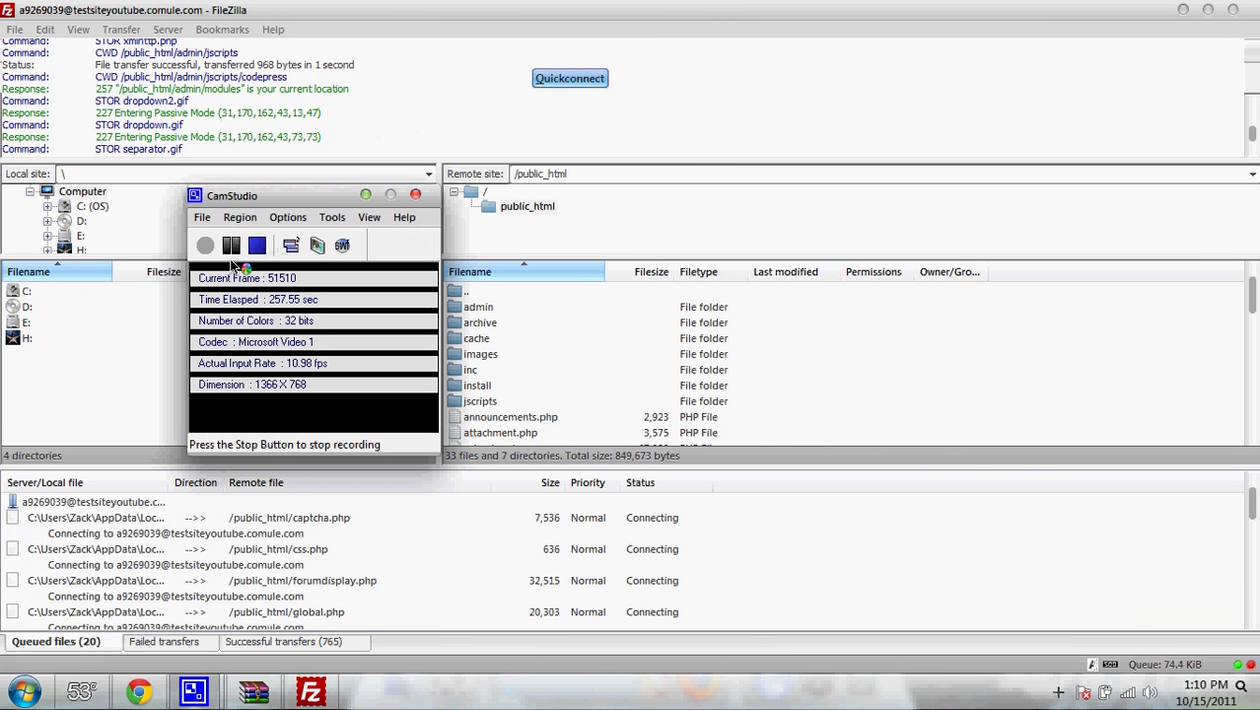
pyautogui.click(314, 488)
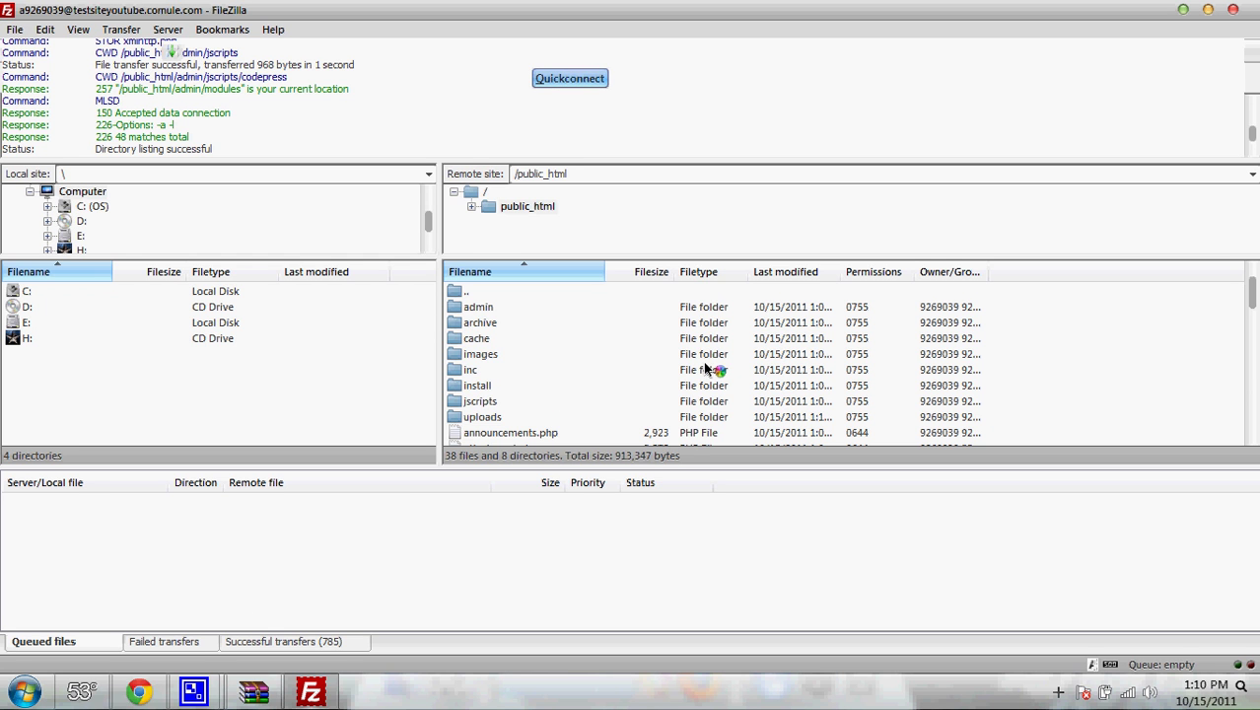
# - Enter the address testsiteyoutube.comule.com in Chrome, correcting a typo along the way
pyautogui.click(148, 687)
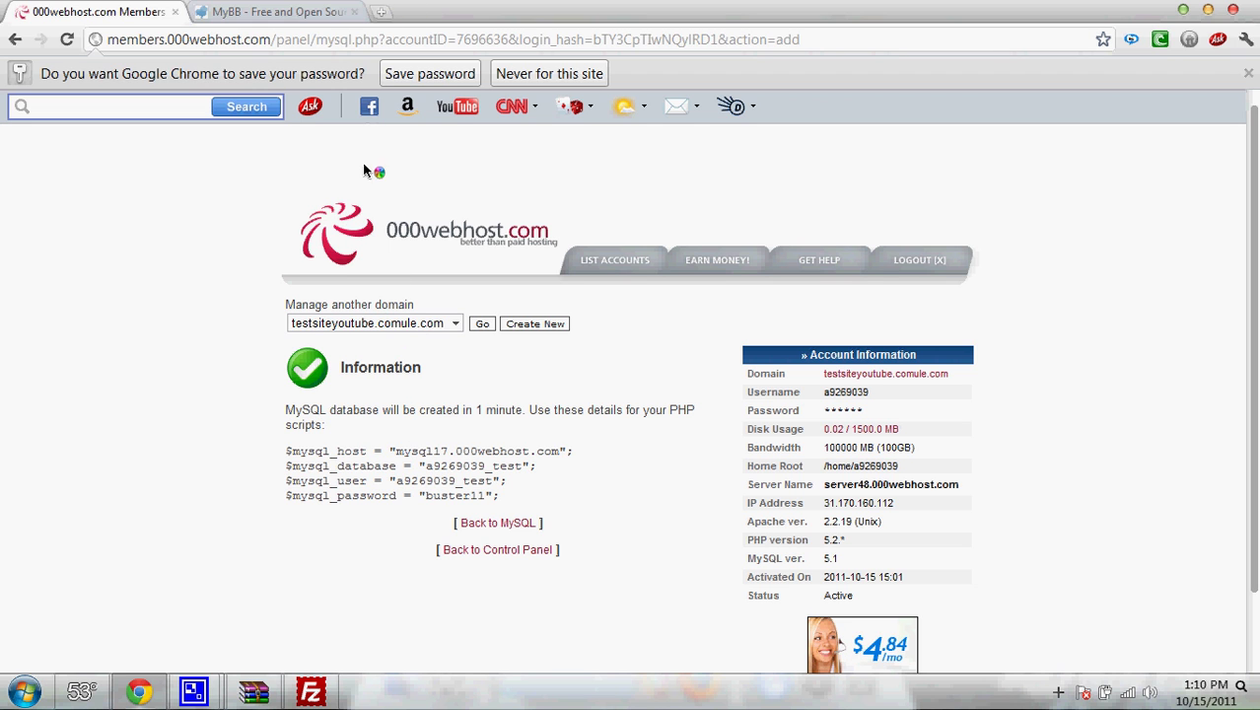
pyautogui.click(301, 44)
pyautogui.write('te')
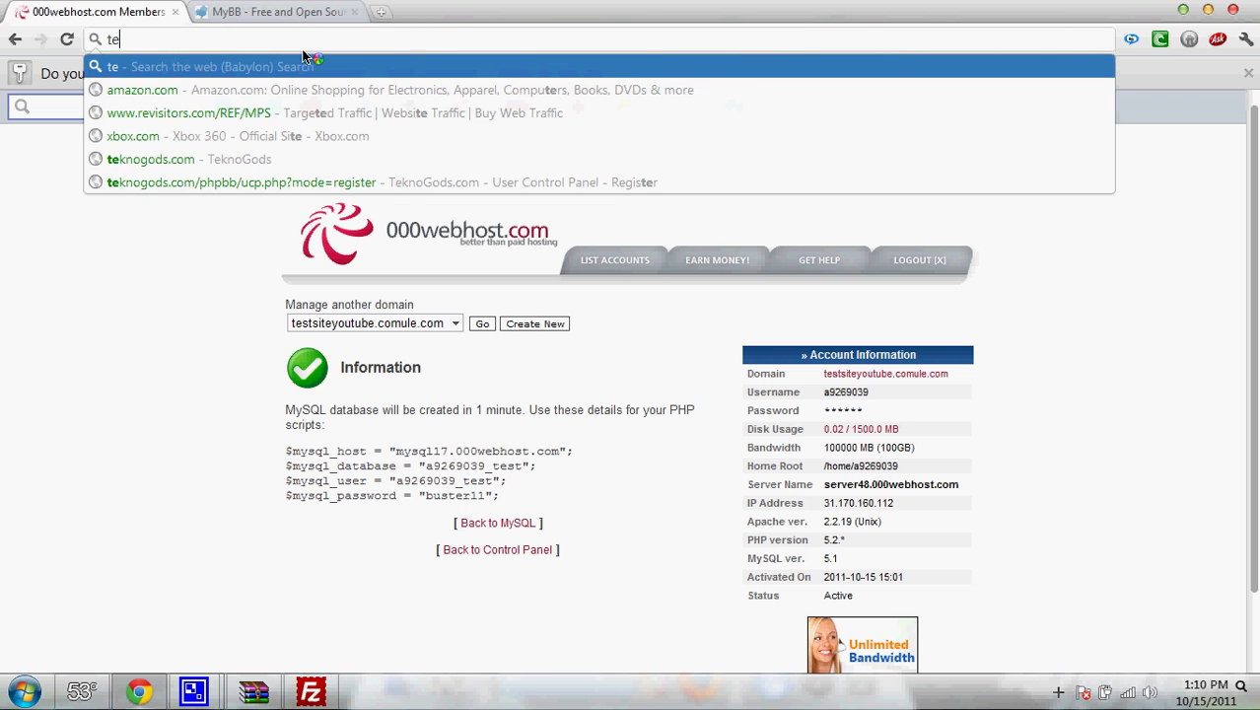
pyautogui.write('stsiteyou')
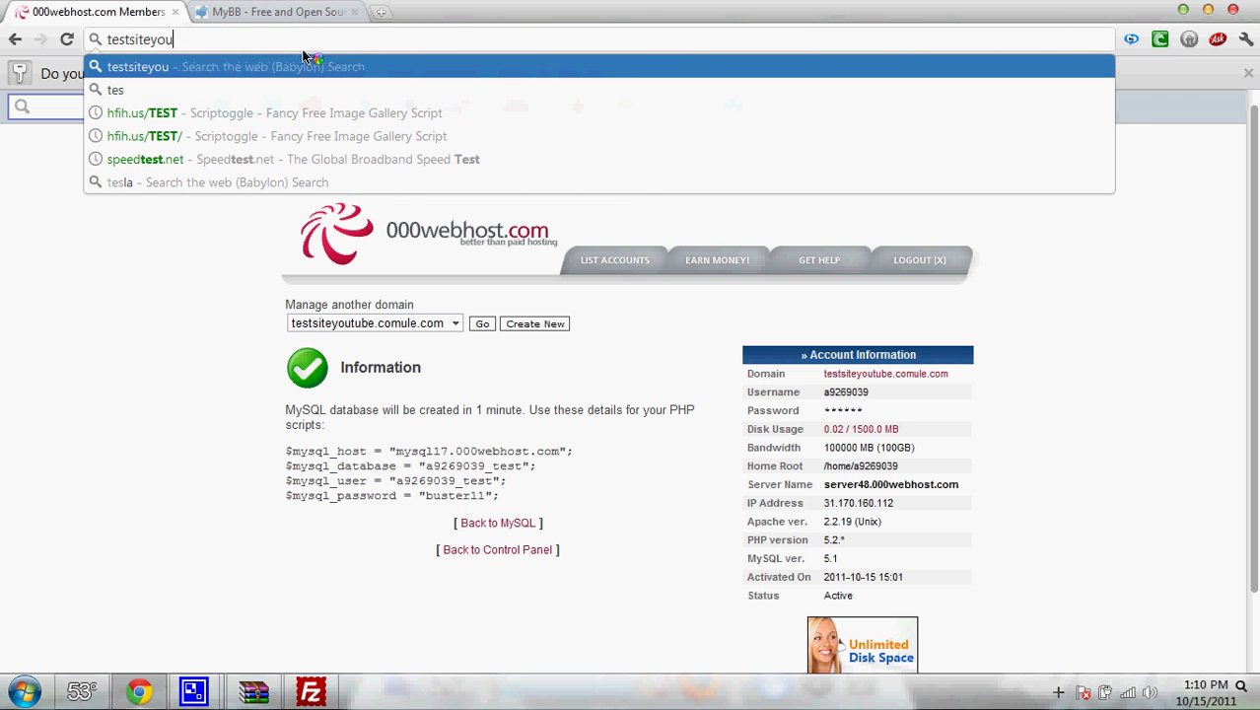
pyautogui.write('rtu')
pyautogui.moveTo(173, 44); pyautogui.dragTo(200, 53)
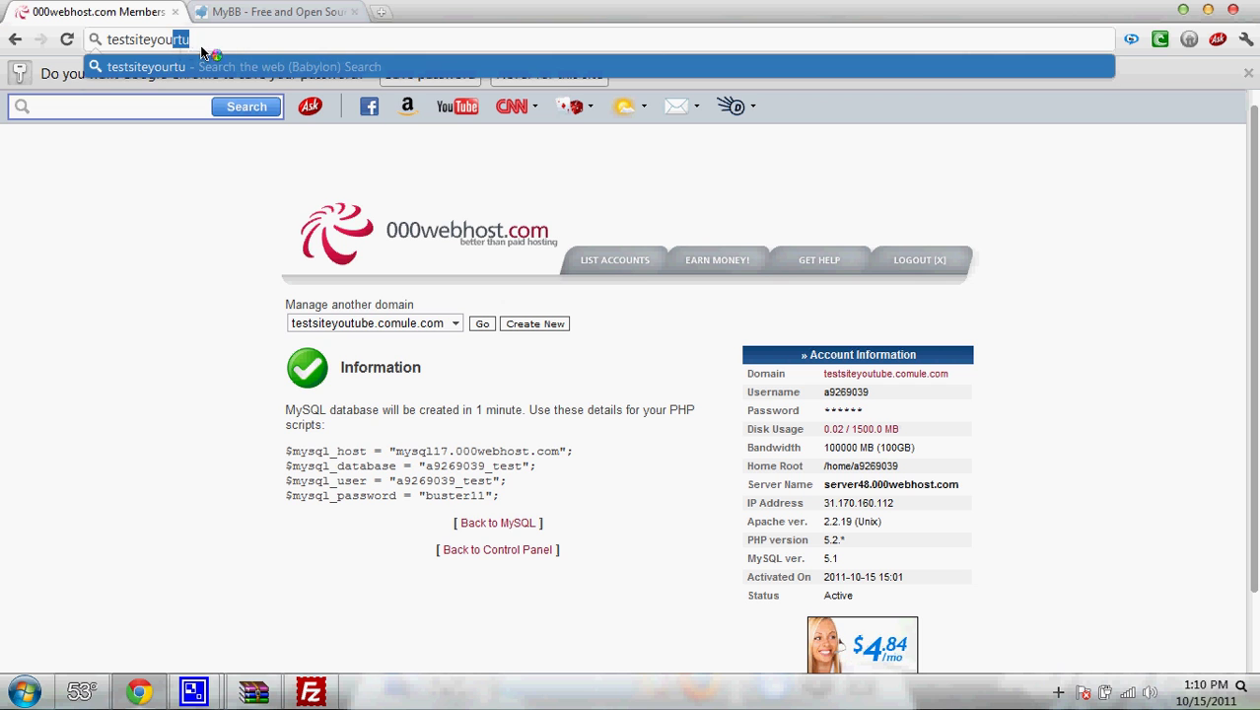
pyautogui.write('tube.')
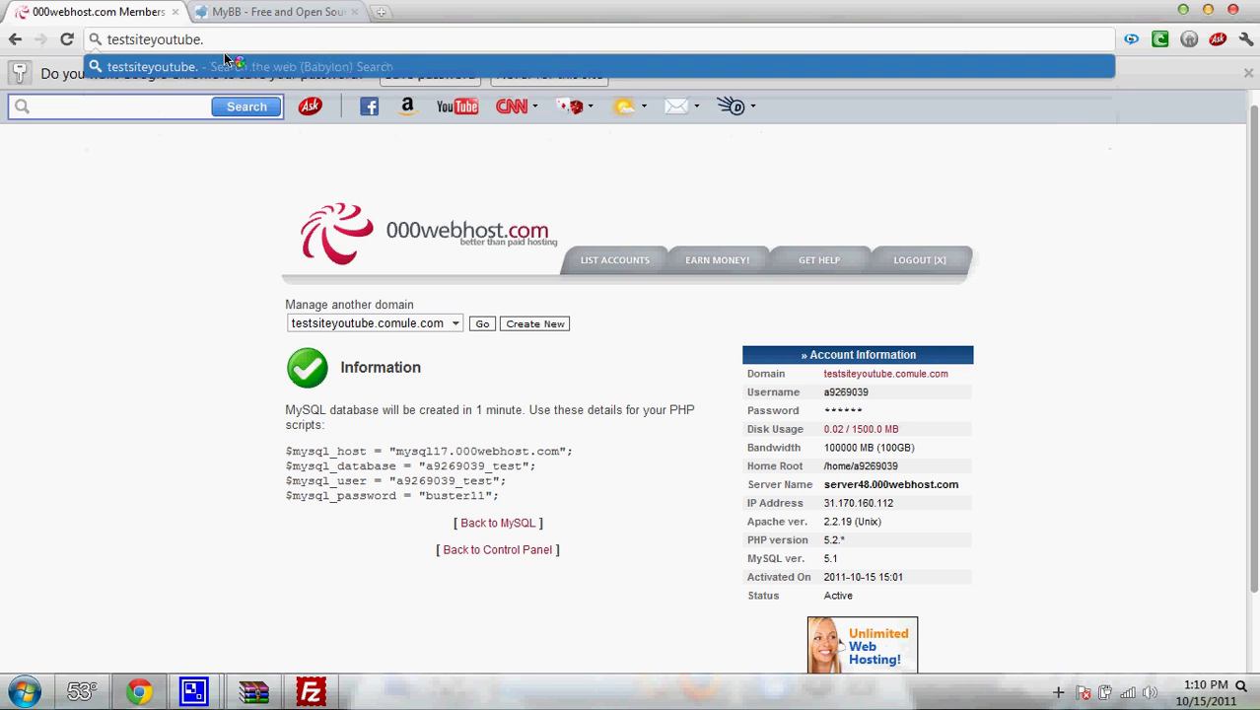
pyautogui.write('comule.co')
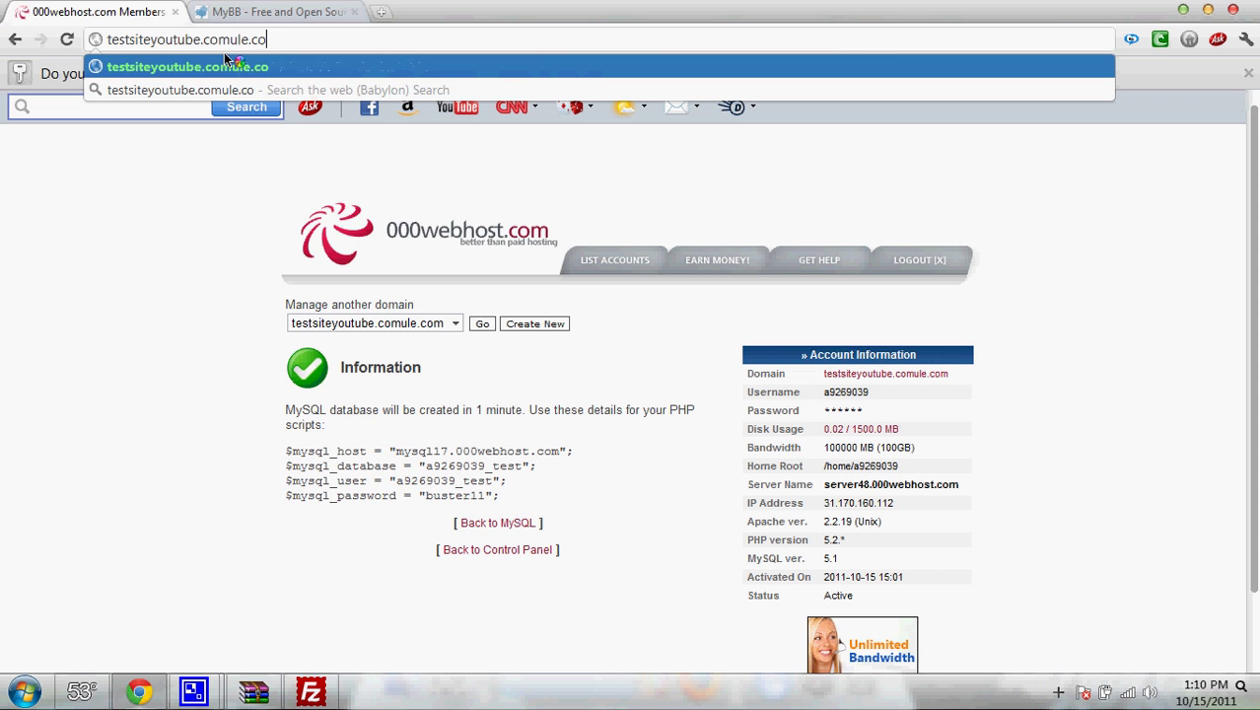
pyautogui.write('m')
# - Load testsiteyoutube.comule.com in a new tab and close the old MyBB download tab
pyautogui.tripleClick(188, 43)
pyautogui.hotkey('ctrl', 'c')
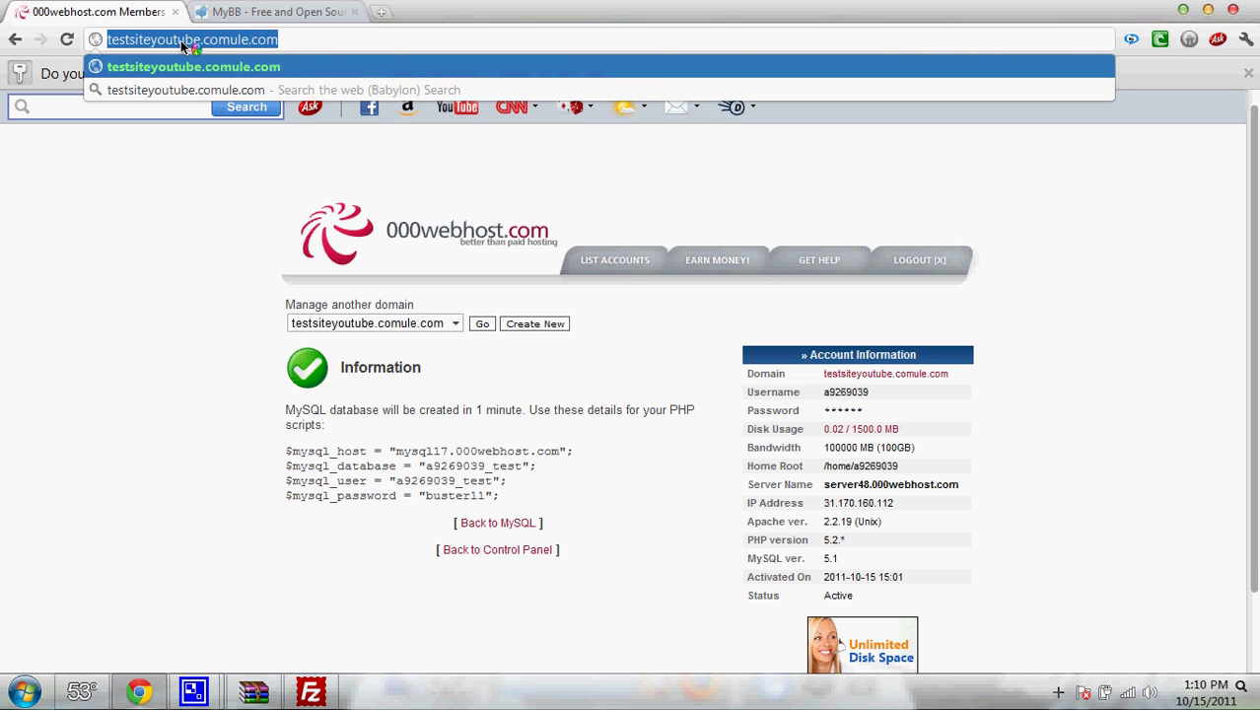
pyautogui.rightClick(189, 42)
pyautogui.click(223, 80)
pyautogui.click(381, 12)
pyautogui.hotkey('ctrl', 'v')
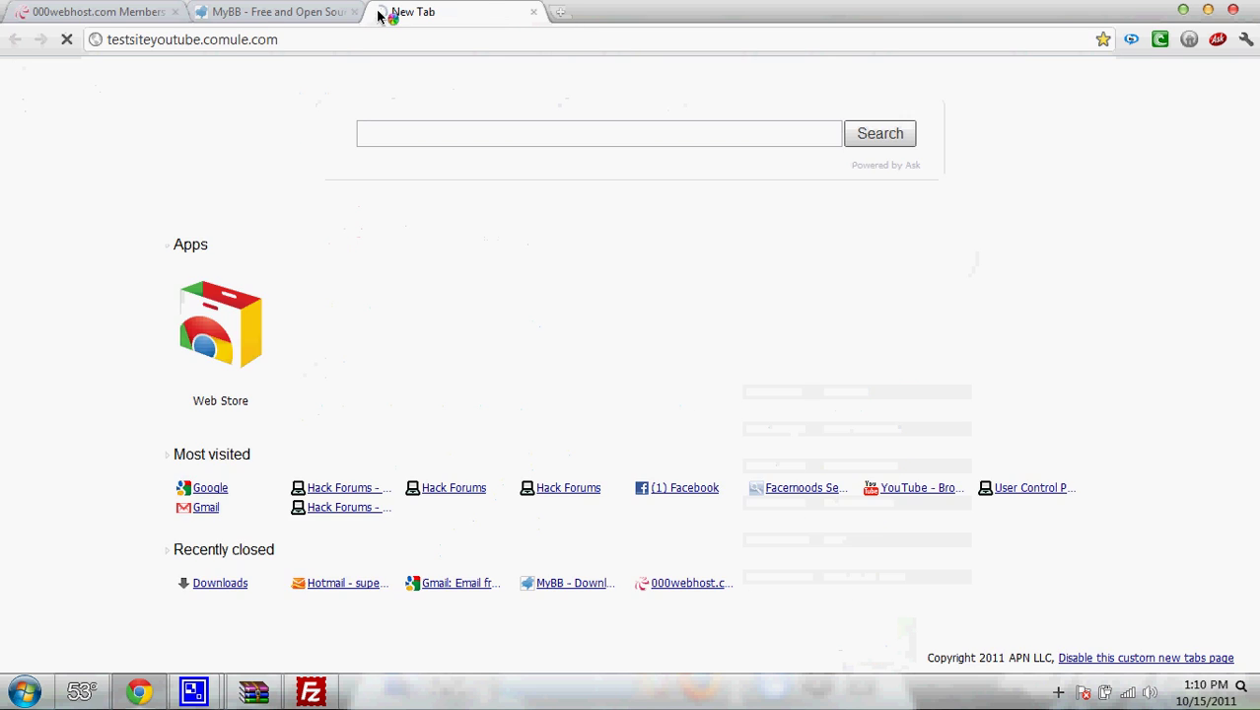
pyautogui.press('Return')
pyautogui.click(355, 12)
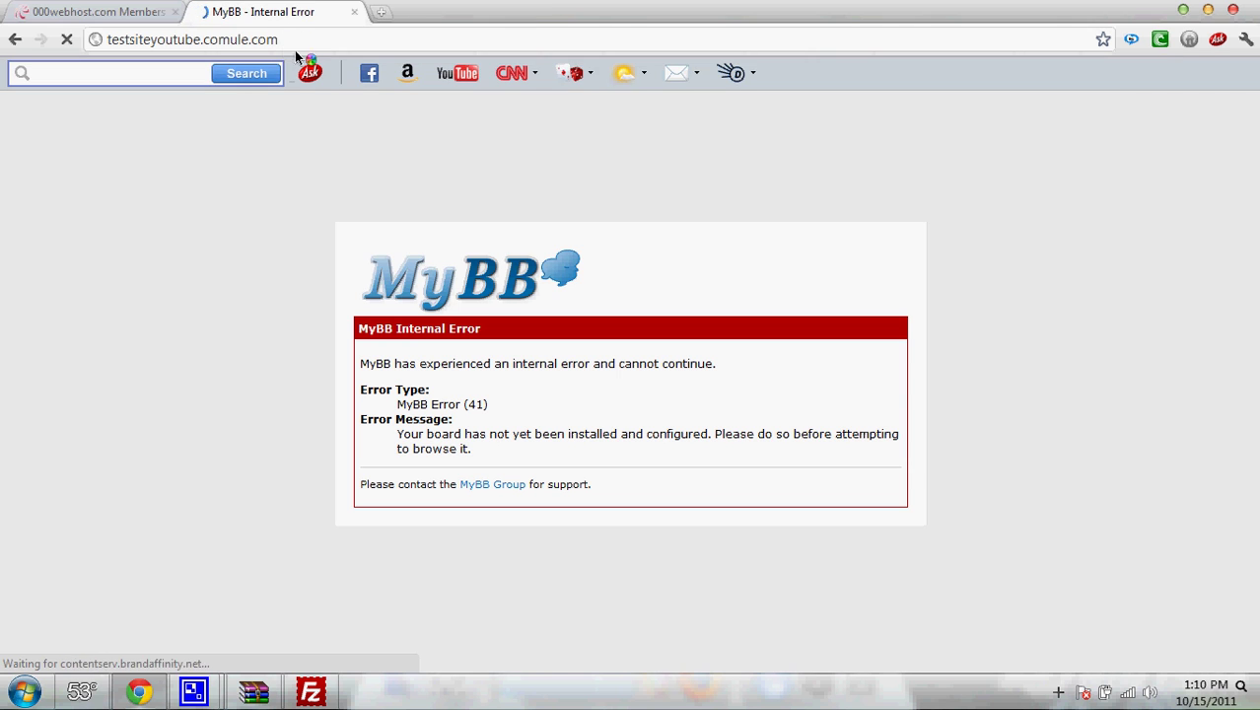
# - Try the /install/install.php path, then return to the forum's 'not installed' error page
pyautogui.write('/')
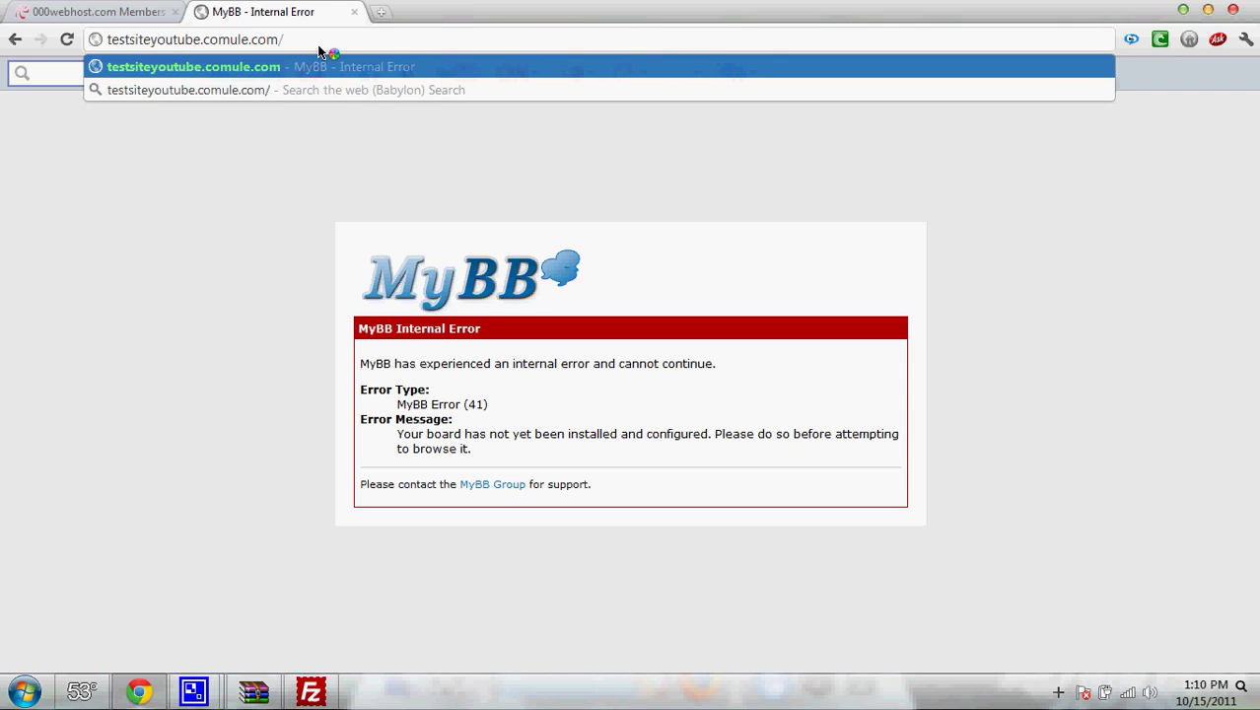
pyautogui.write('install/')
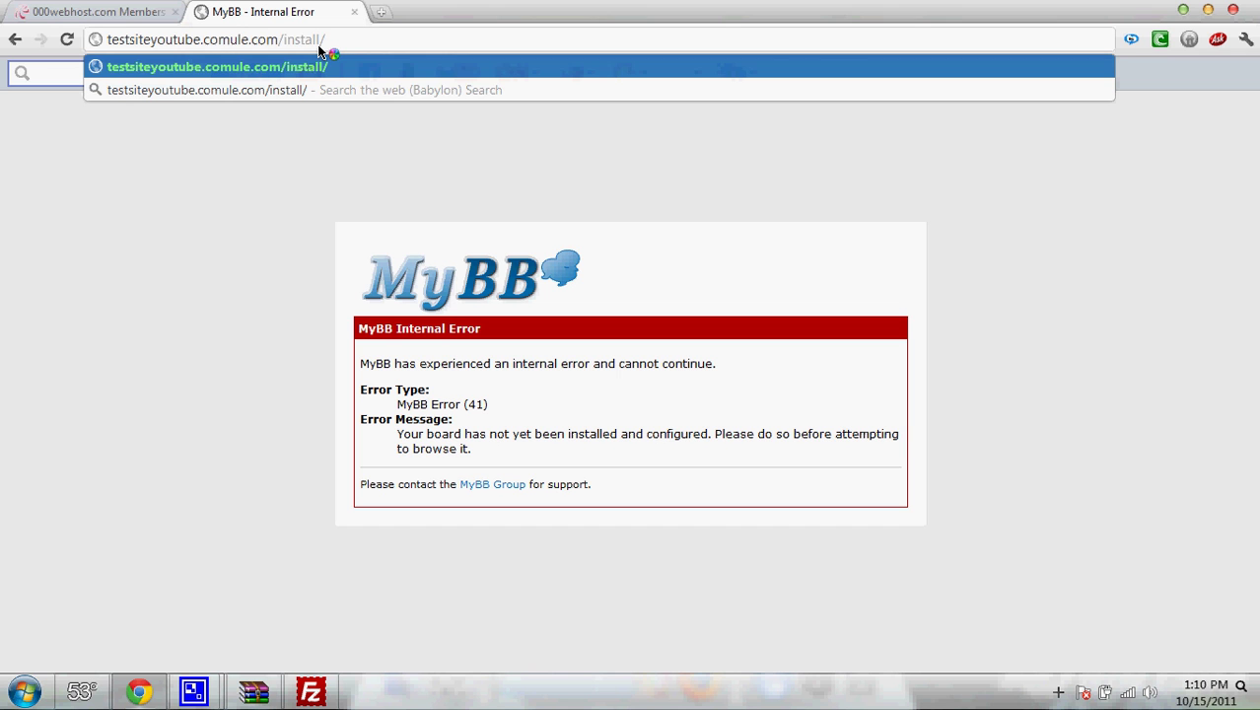
pyautogui.write('install.php')
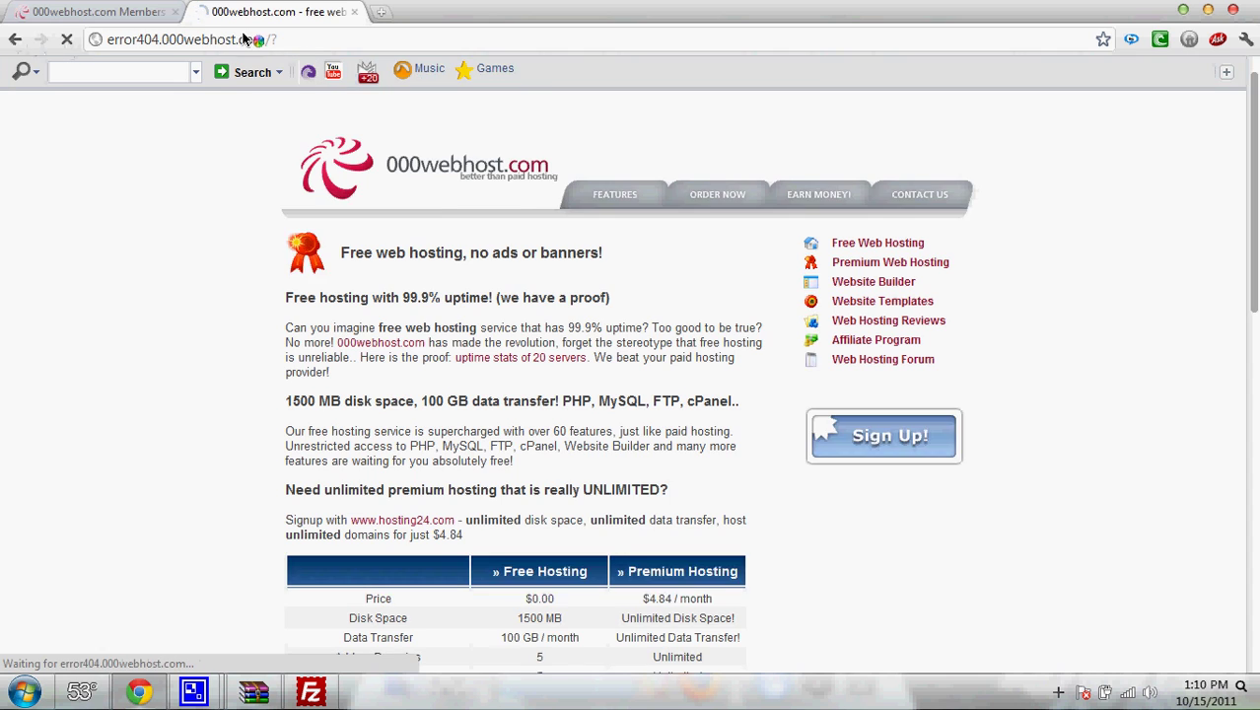
pyautogui.hotkey('alt', 'Left')
pyautogui.click(298, 38)
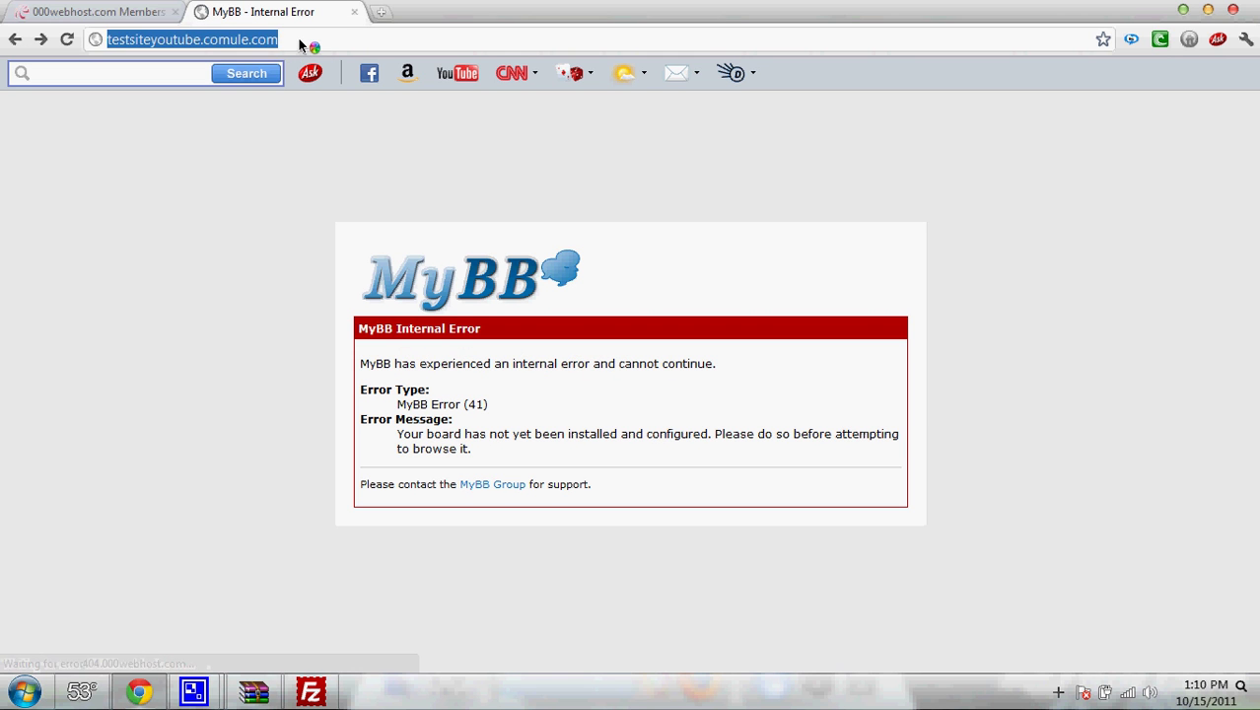
# - Start the MyBB installer at /install with anonymous statistics off, passing the license and requirements pages
pyautogui.click(298, 38)
pyautogui.write('/install/')
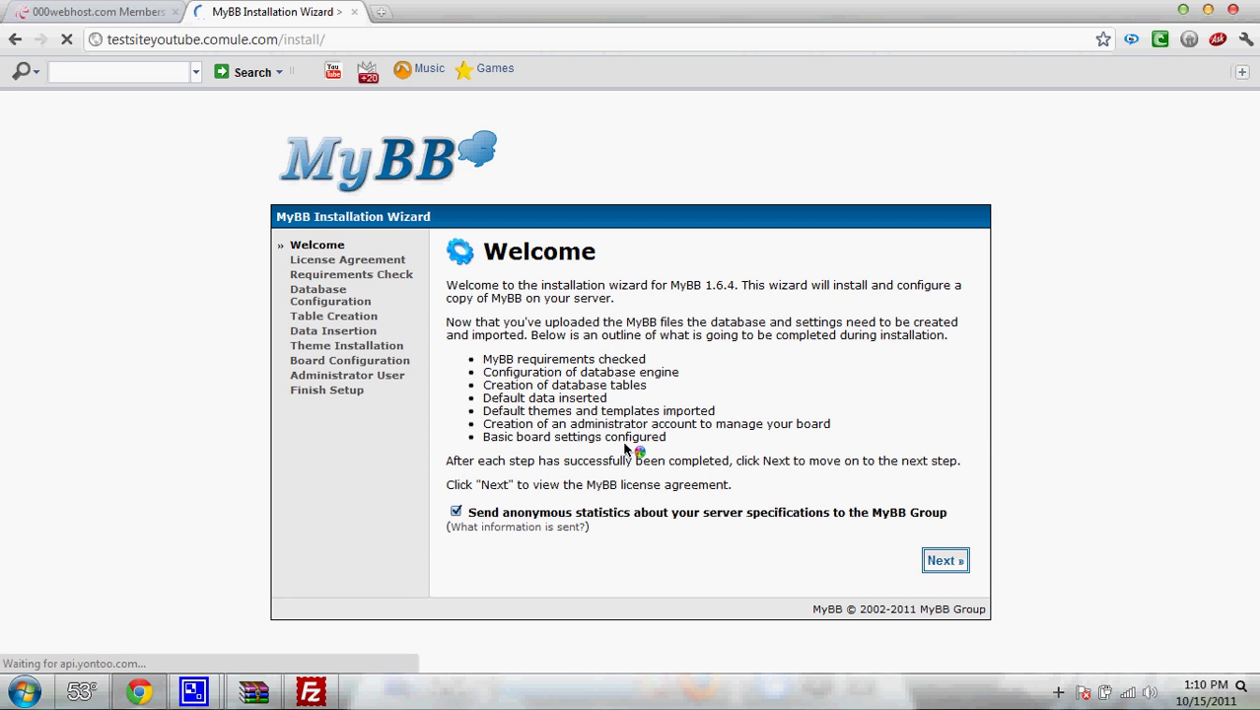
pyautogui.click(456, 511)
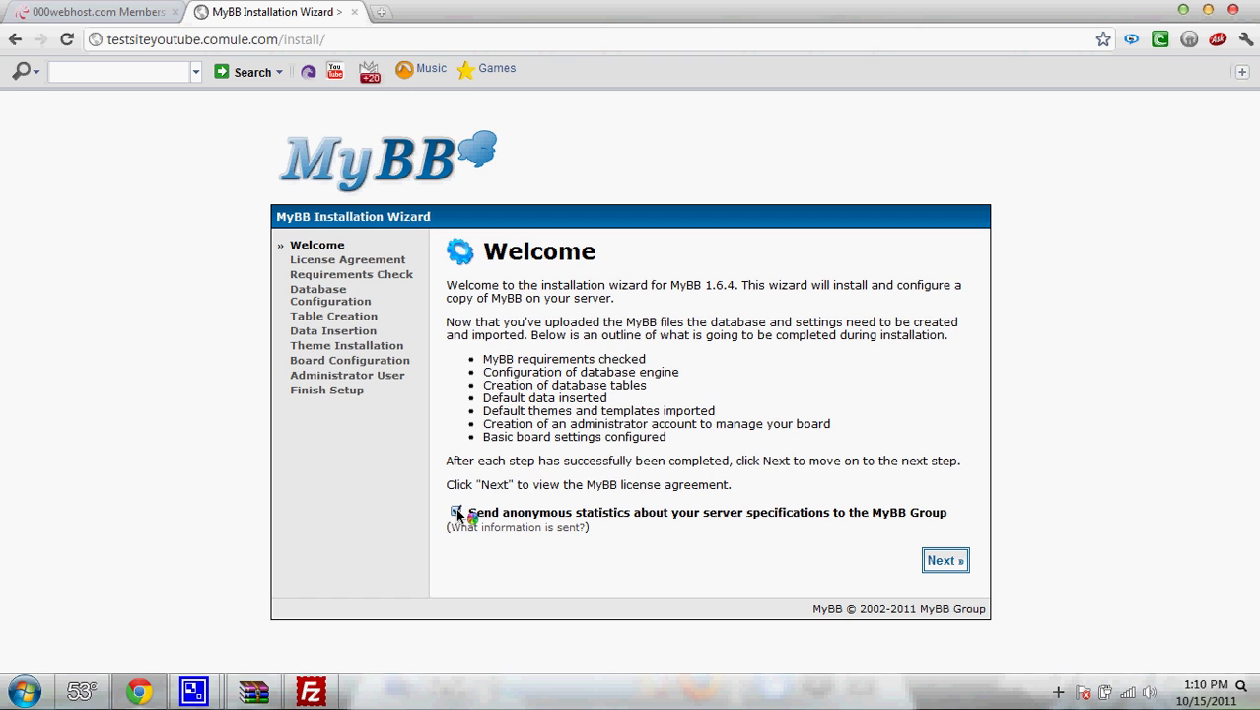
pyautogui.click(937, 561)
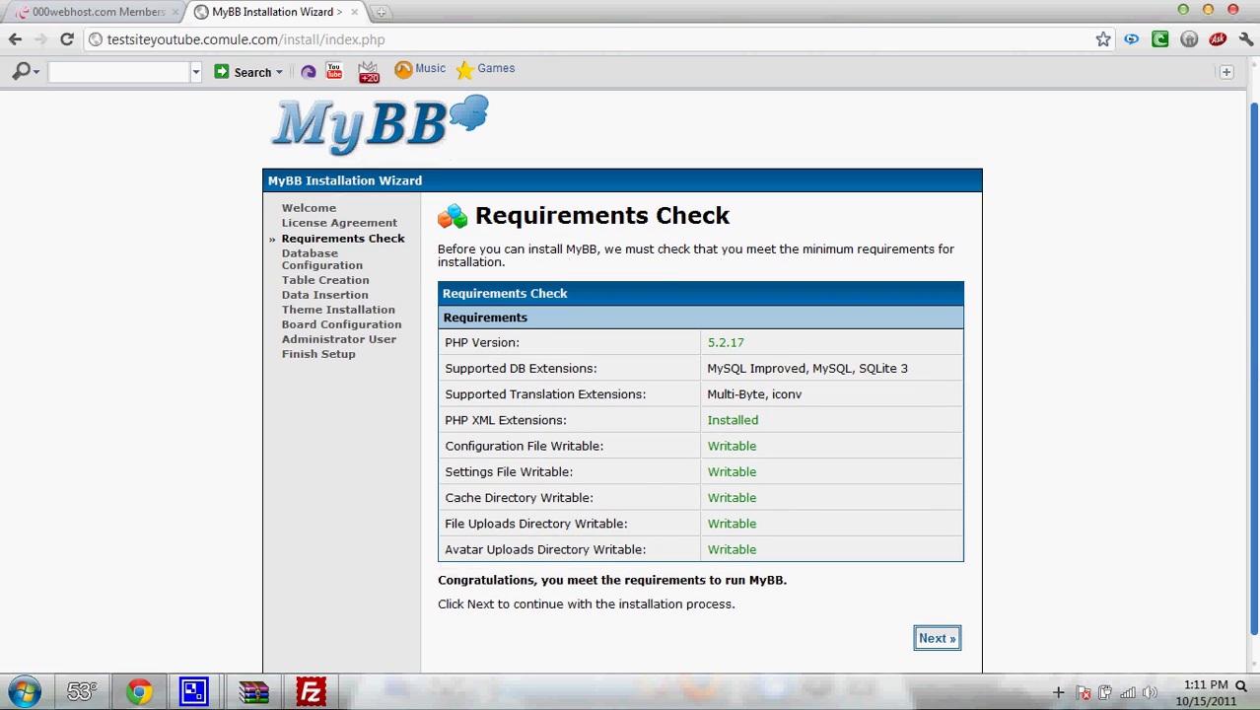
pyautogui.moveTo(585, 434); pyautogui.dragTo(764, 580)
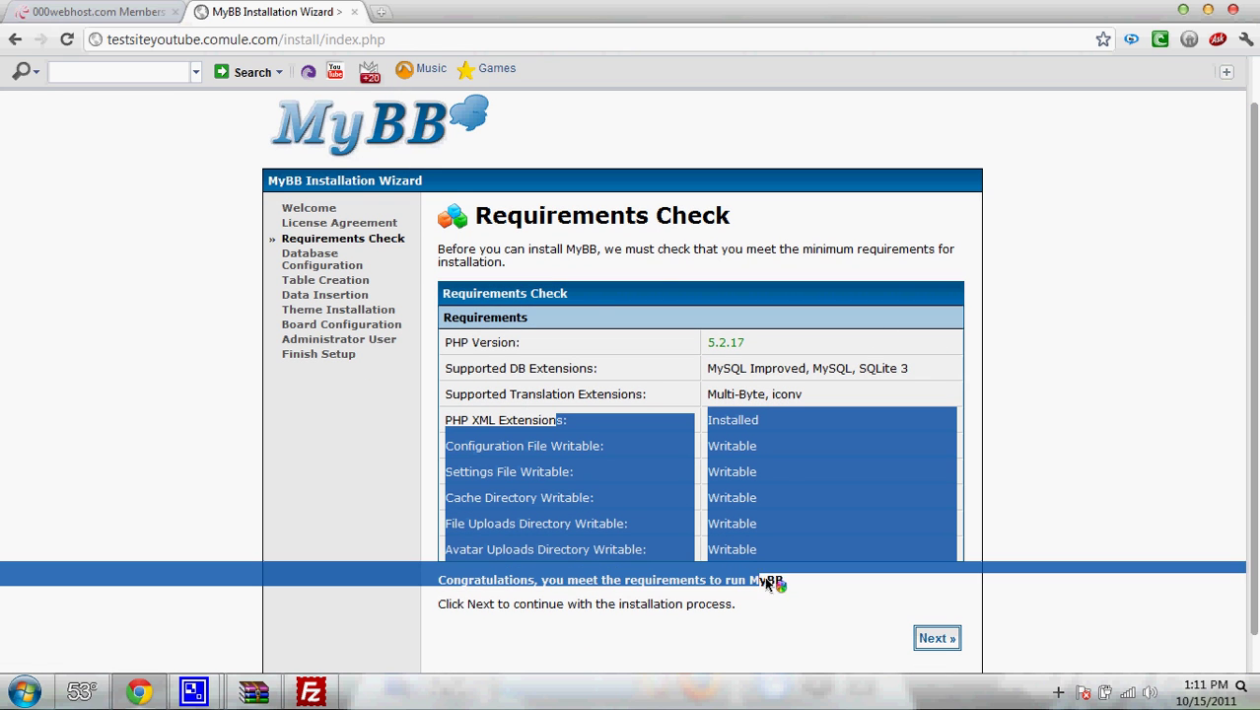
pyautogui.click(927, 637)
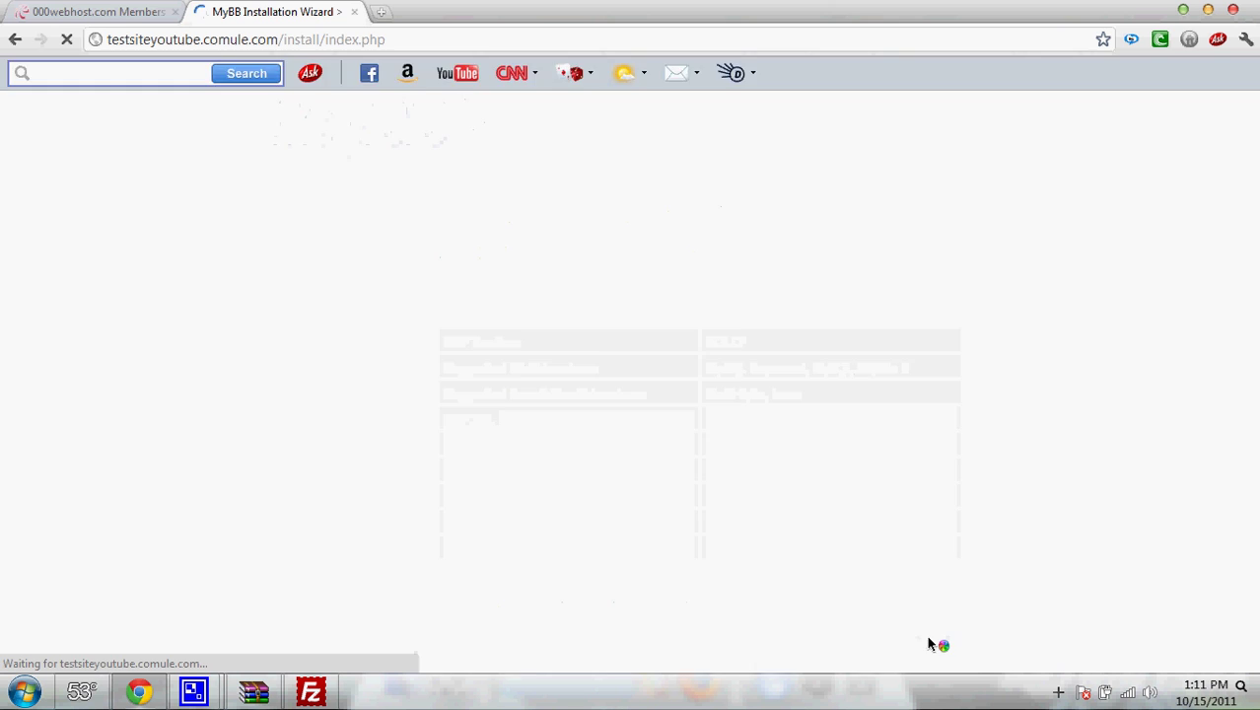
# - Replace localhost with the MySQL host mysql17.000webhost.com copied from 000webhost
pyautogui.scroll(-3, 942, 378)
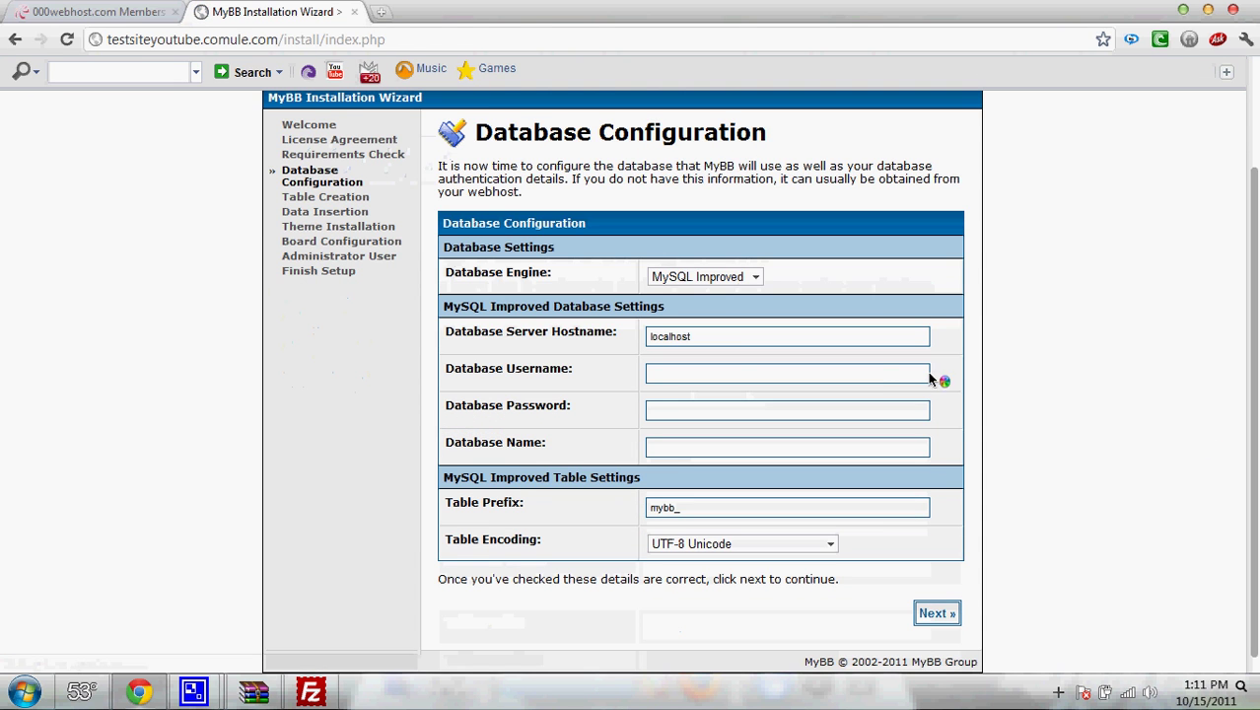
pyautogui.click(98, 11)
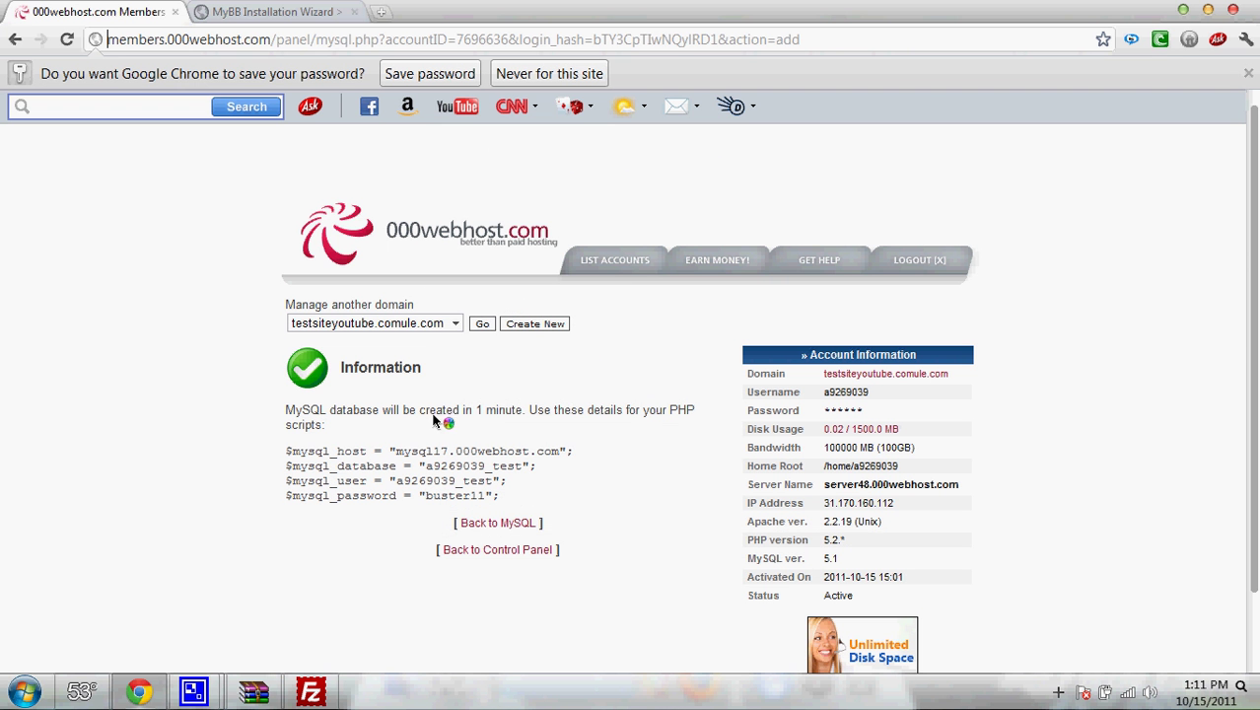
pyautogui.moveTo(398, 456); pyautogui.dragTo(562, 461)
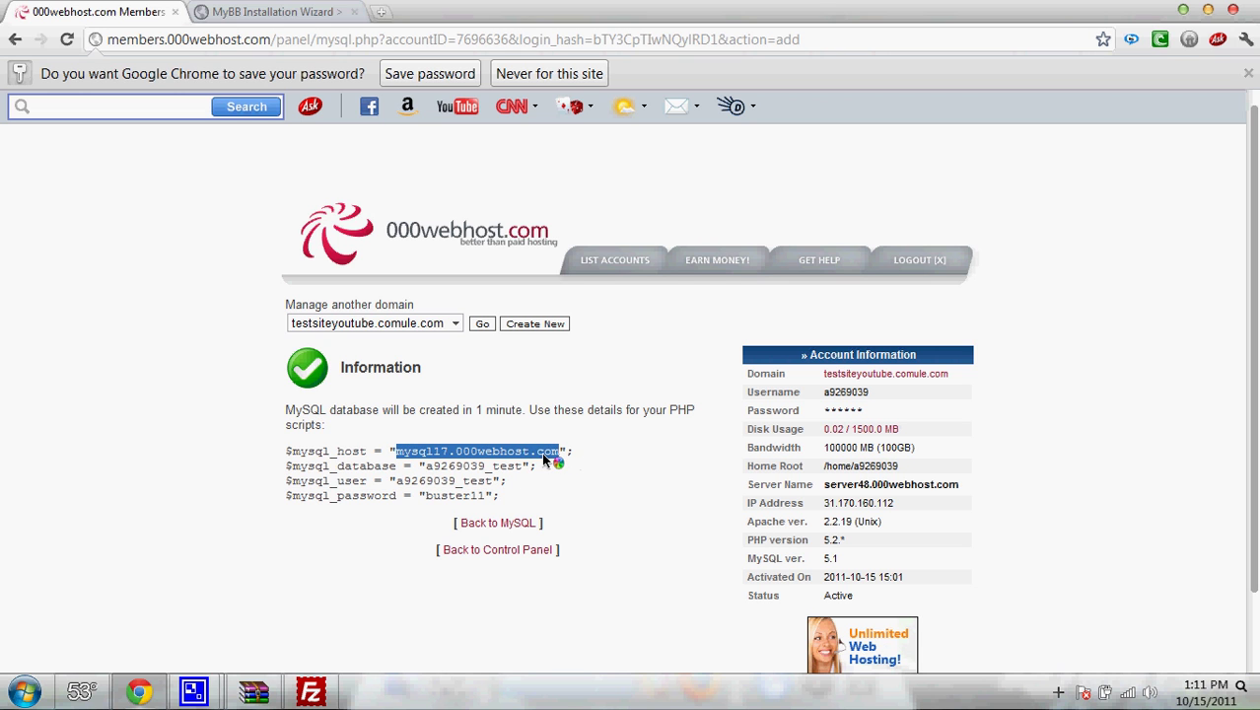
pyautogui.rightClick(541, 451)
pyautogui.click(567, 466)
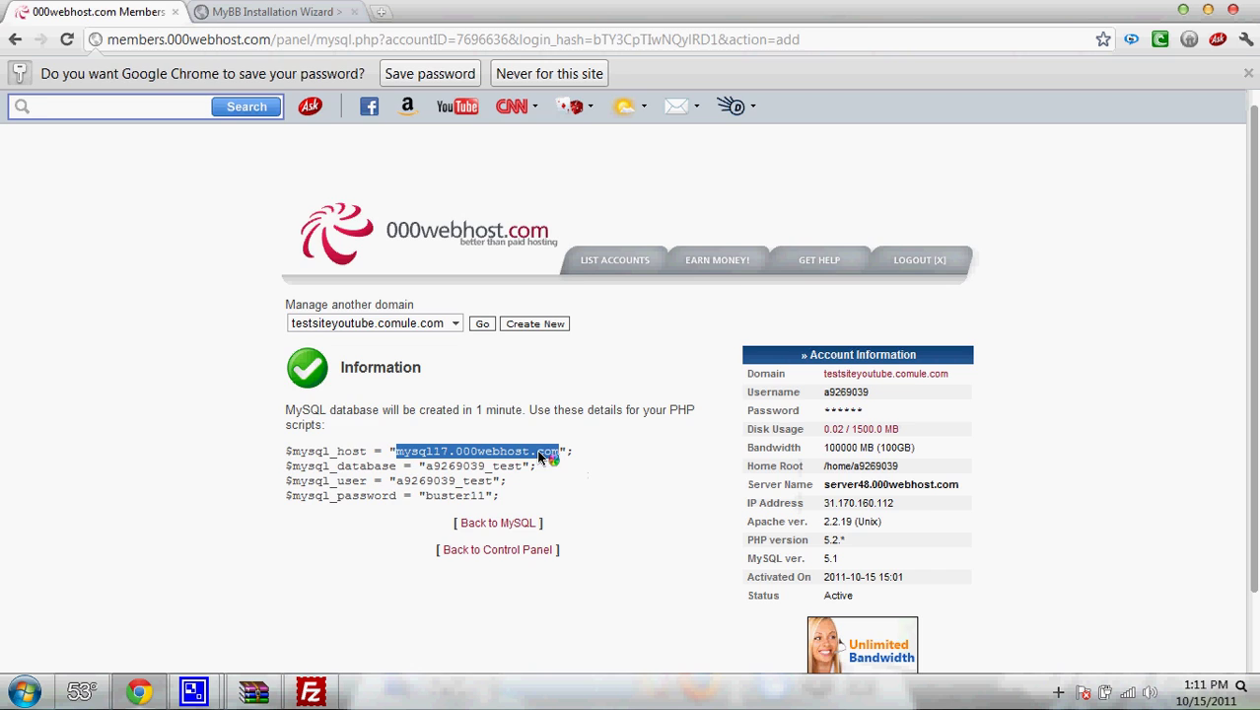
pyautogui.click(266, 10)
pyautogui.doubleClick(668, 340)
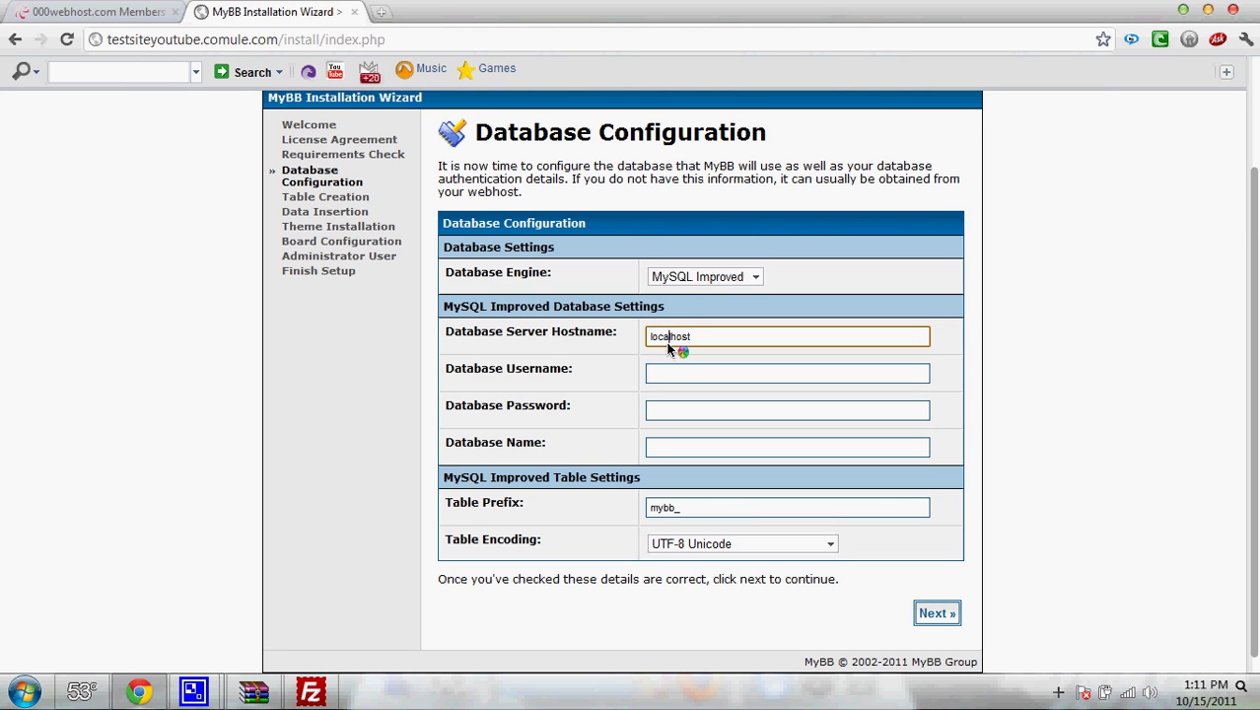
pyautogui.hotkey('ctrl', 'v')
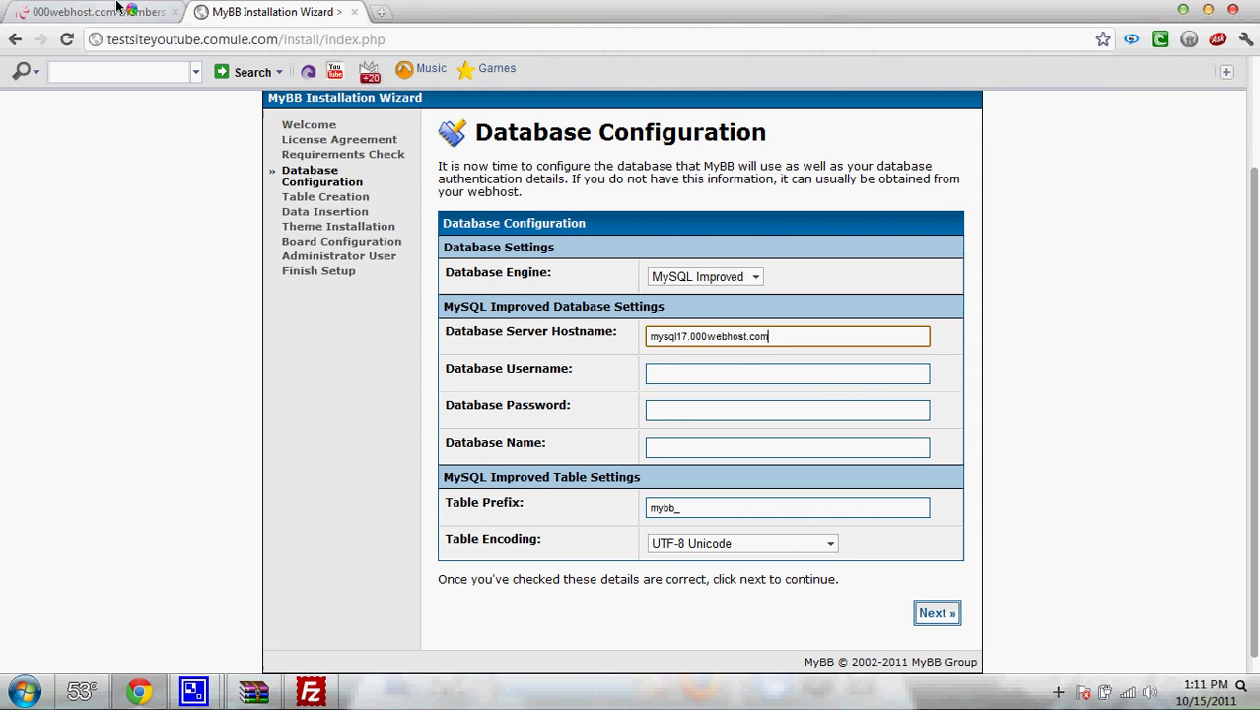
# - Copy the MySQL database name from 000webhost into the Database Name field
pyautogui.click(98, 10)
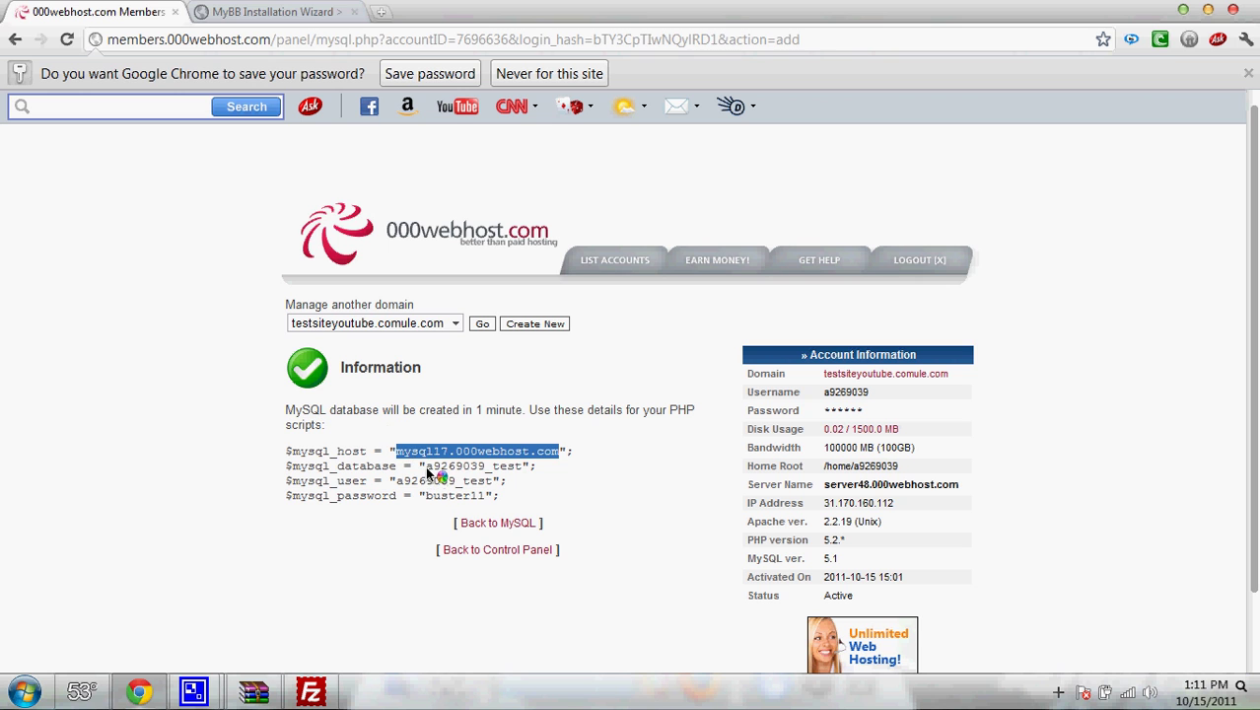
pyautogui.moveTo(427, 470); pyautogui.dragTo(528, 471)
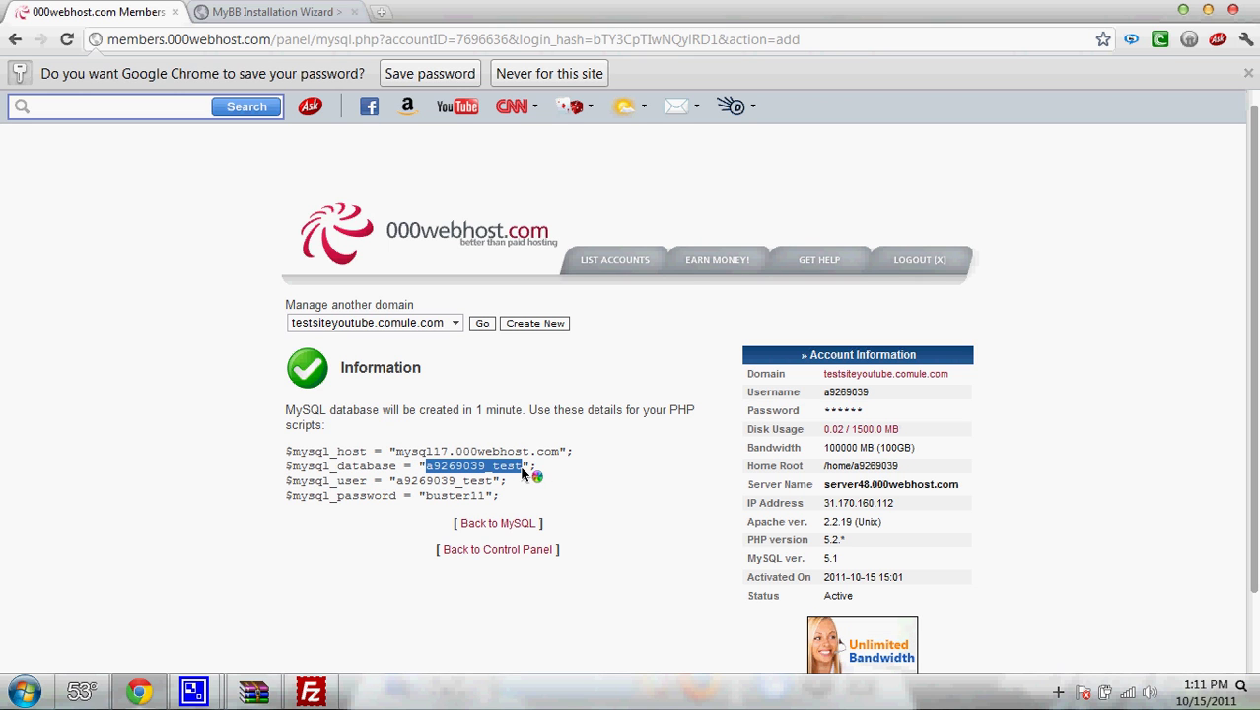
pyautogui.rightClick(522, 474)
pyautogui.click(538, 481)
pyautogui.click(286, 12)
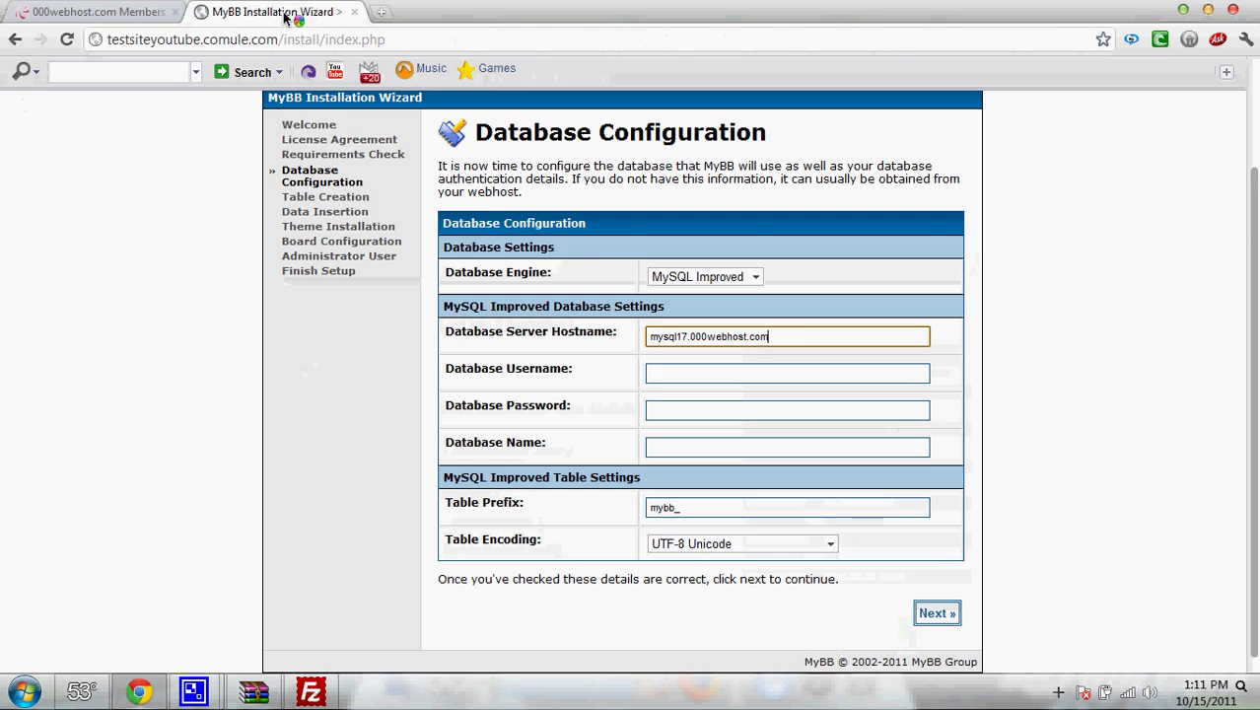
pyautogui.click(663, 451)
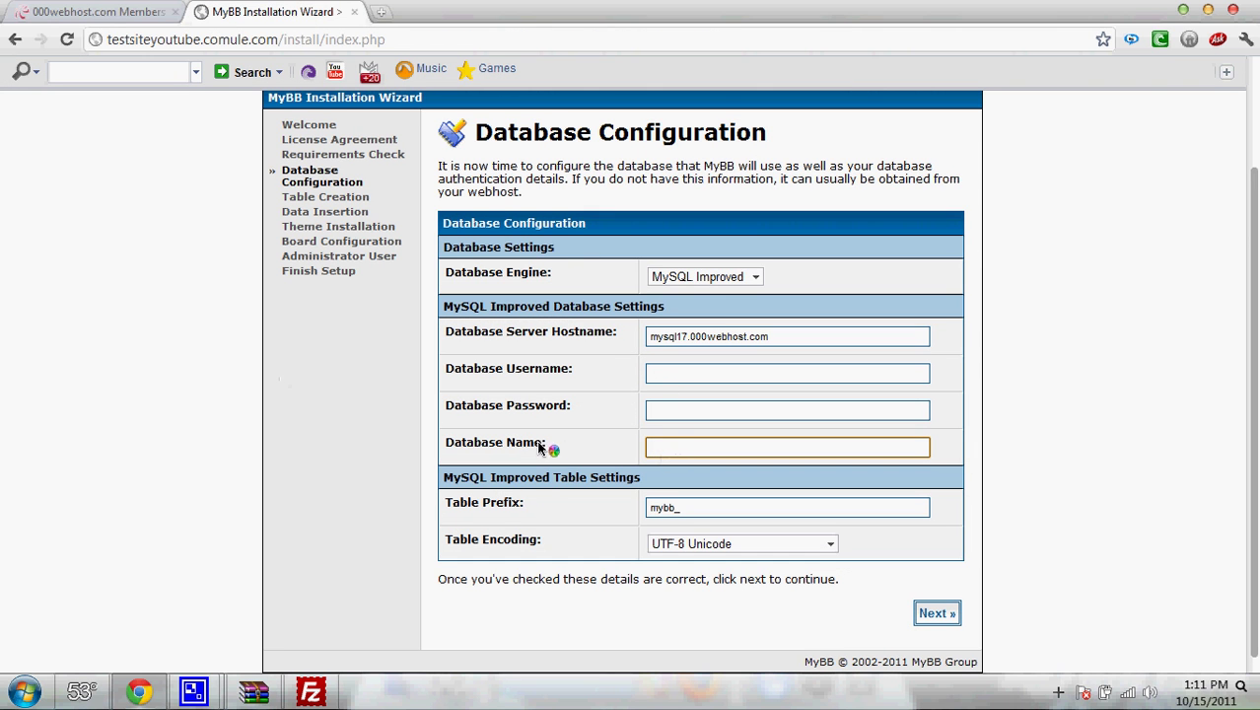
# - Copy the MySQL user name from 000webhost into the Database Username field
pyautogui.click(94, 11)
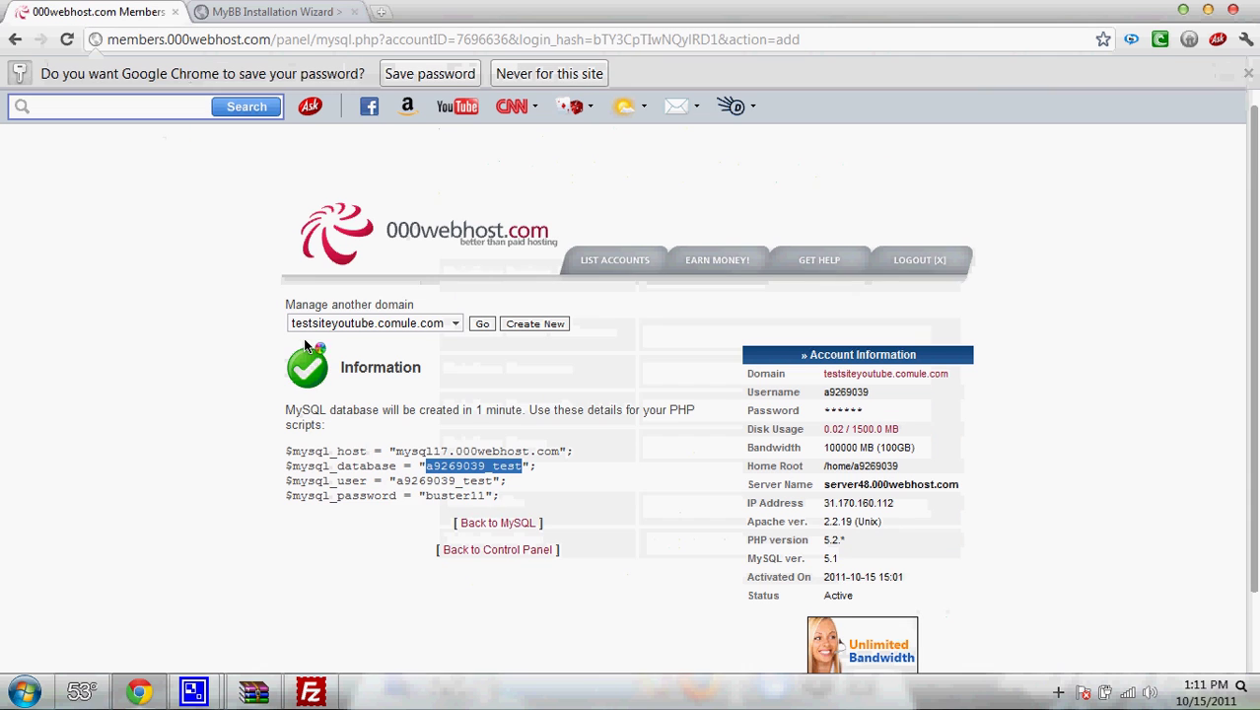
pyautogui.moveTo(395, 481); pyautogui.dragTo(487, 479)
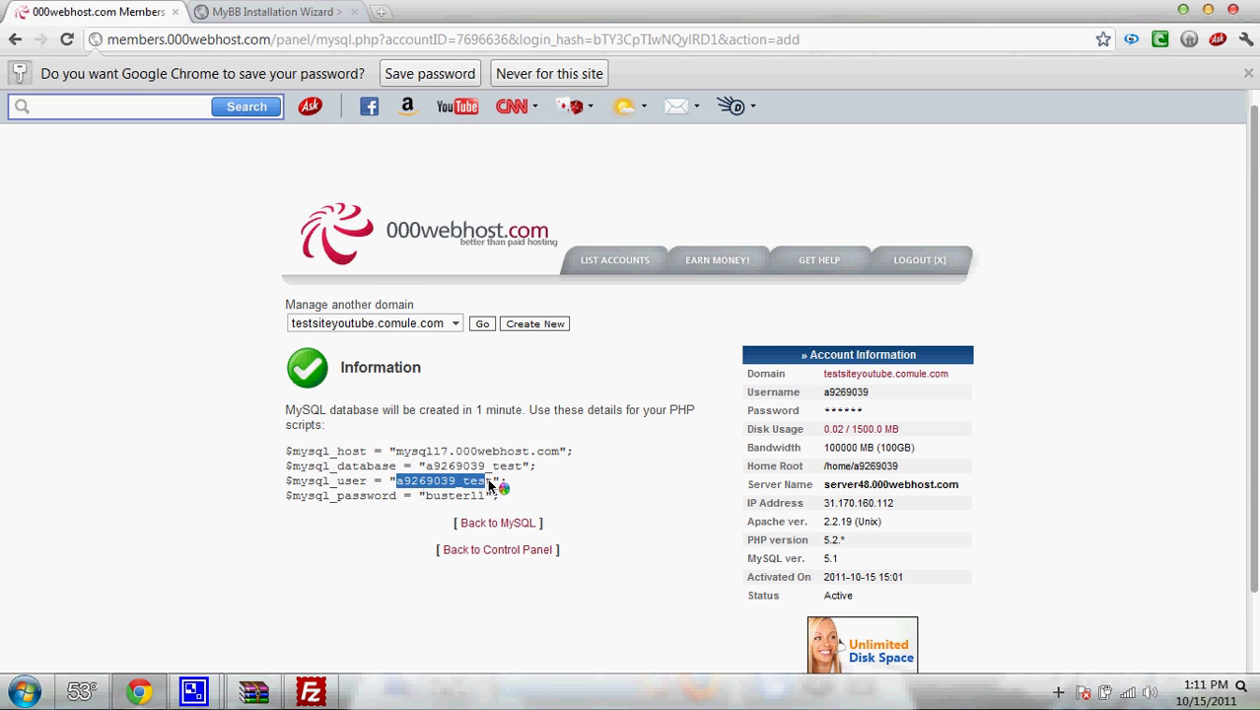
pyautogui.rightClick(505, 492)
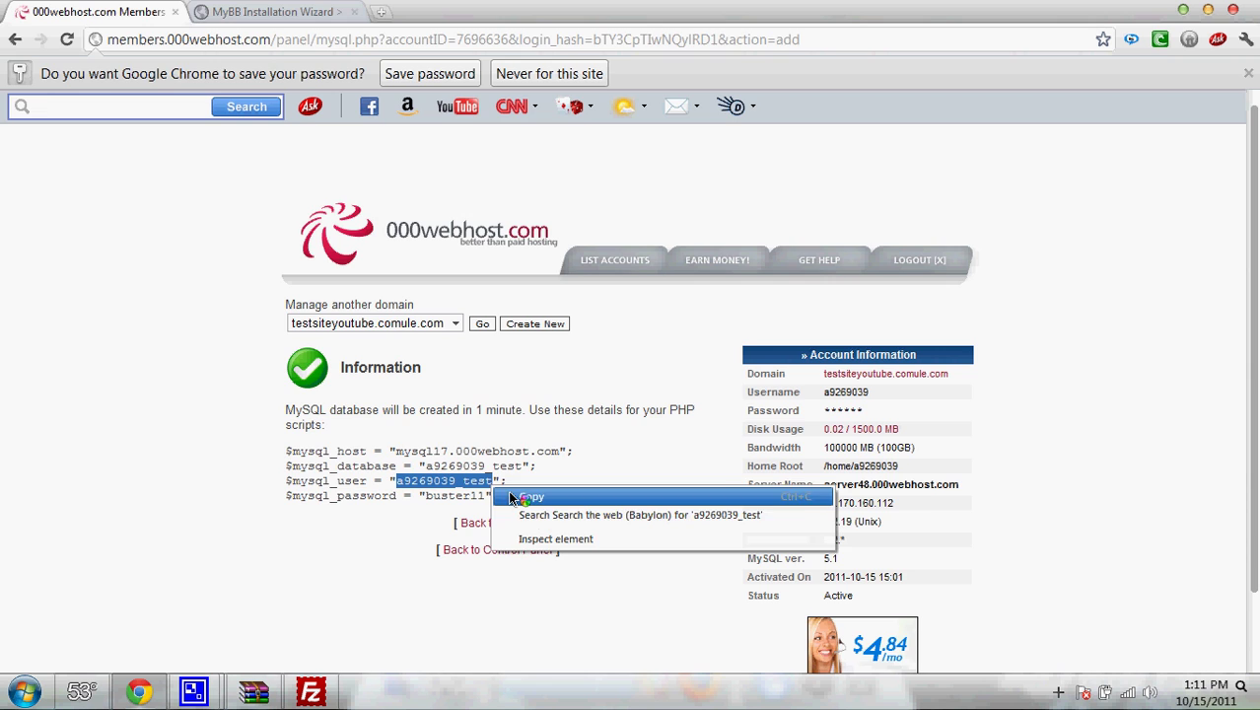
pyautogui.click(508, 492)
pyautogui.click(251, 12)
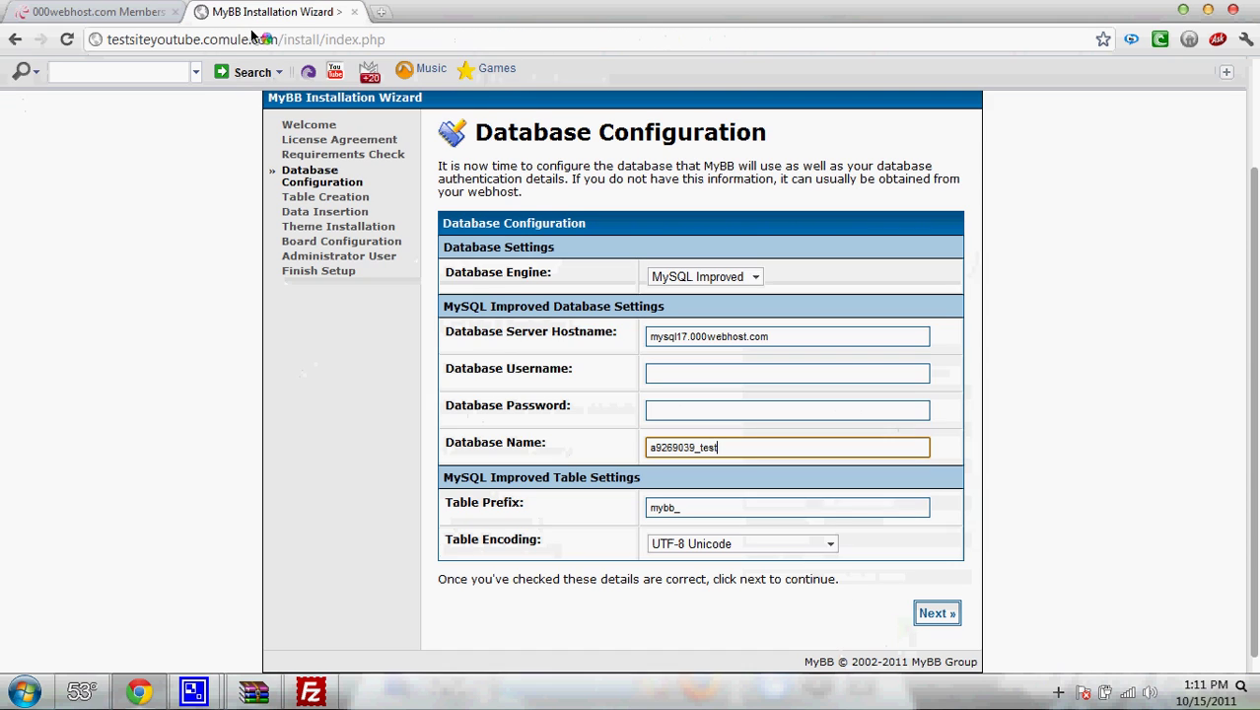
pyautogui.click(666, 380)
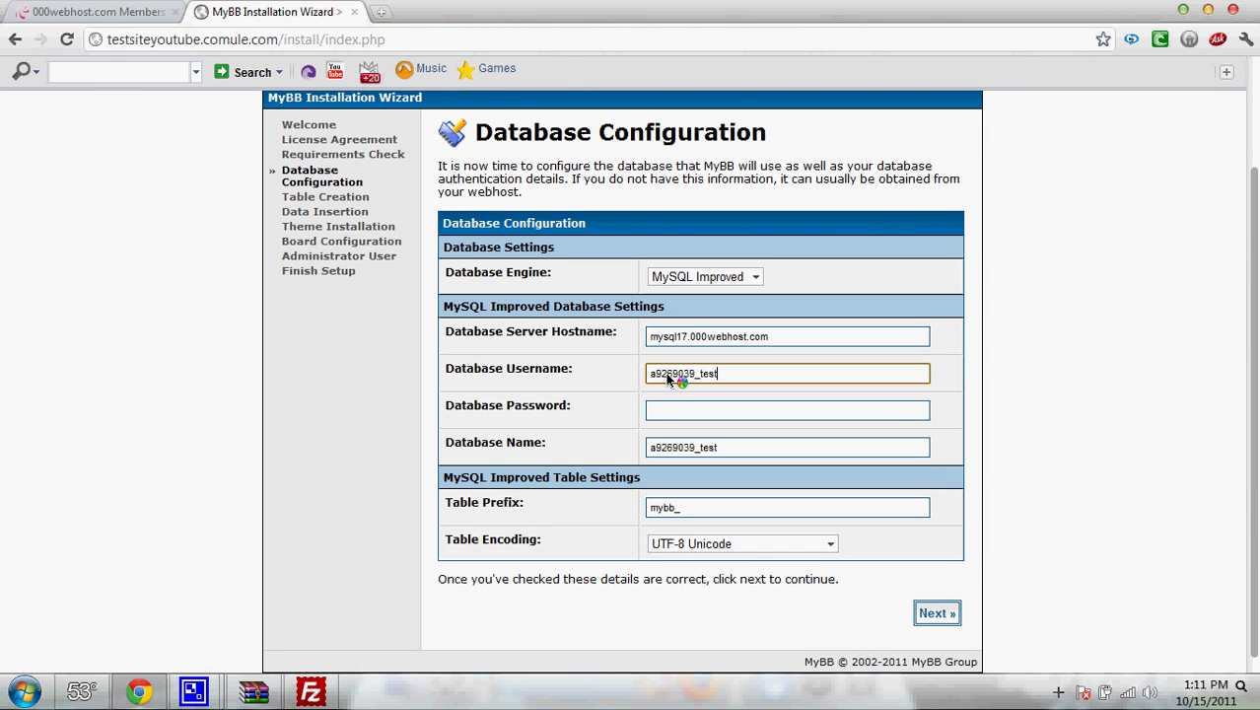
# - Copy the database password from 000webhost into the Database Password field
pyautogui.click(125, 10)
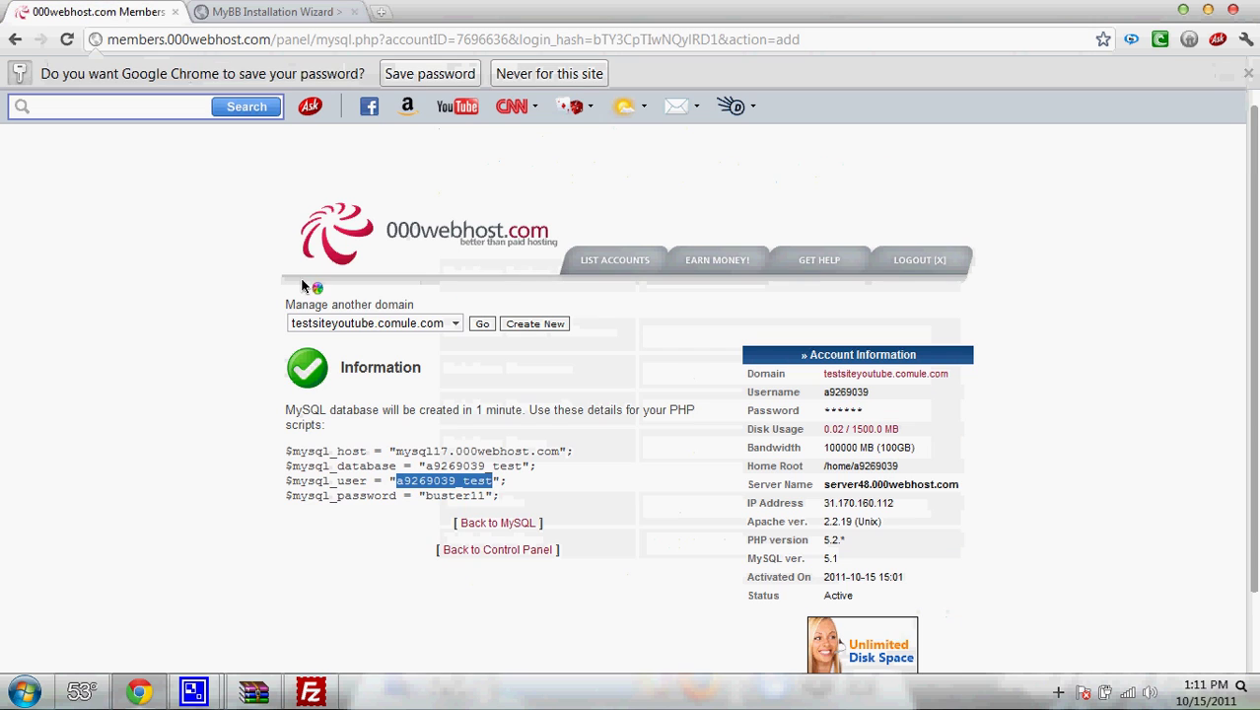
pyautogui.moveTo(425, 495); pyautogui.dragTo(483, 503)
pyautogui.rightClick(479, 497)
pyautogui.click(506, 495)
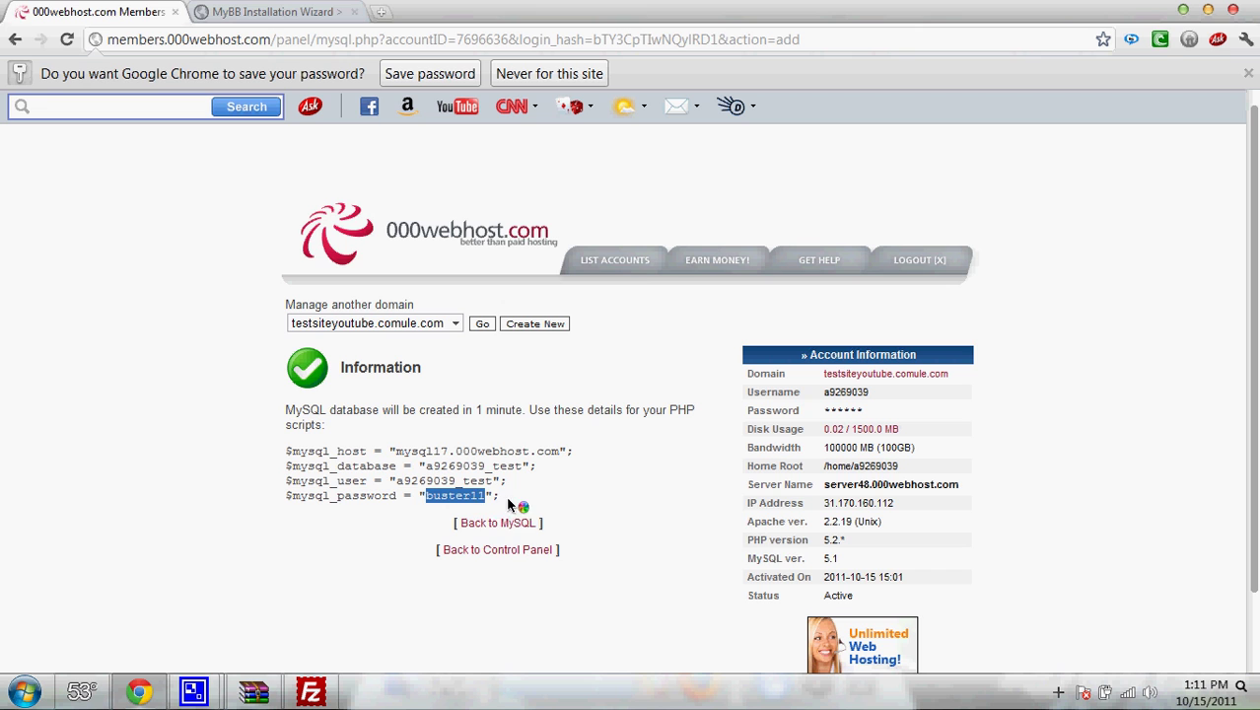
pyautogui.rightClick(475, 492)
pyautogui.click(508, 504)
pyautogui.click(272, 11)
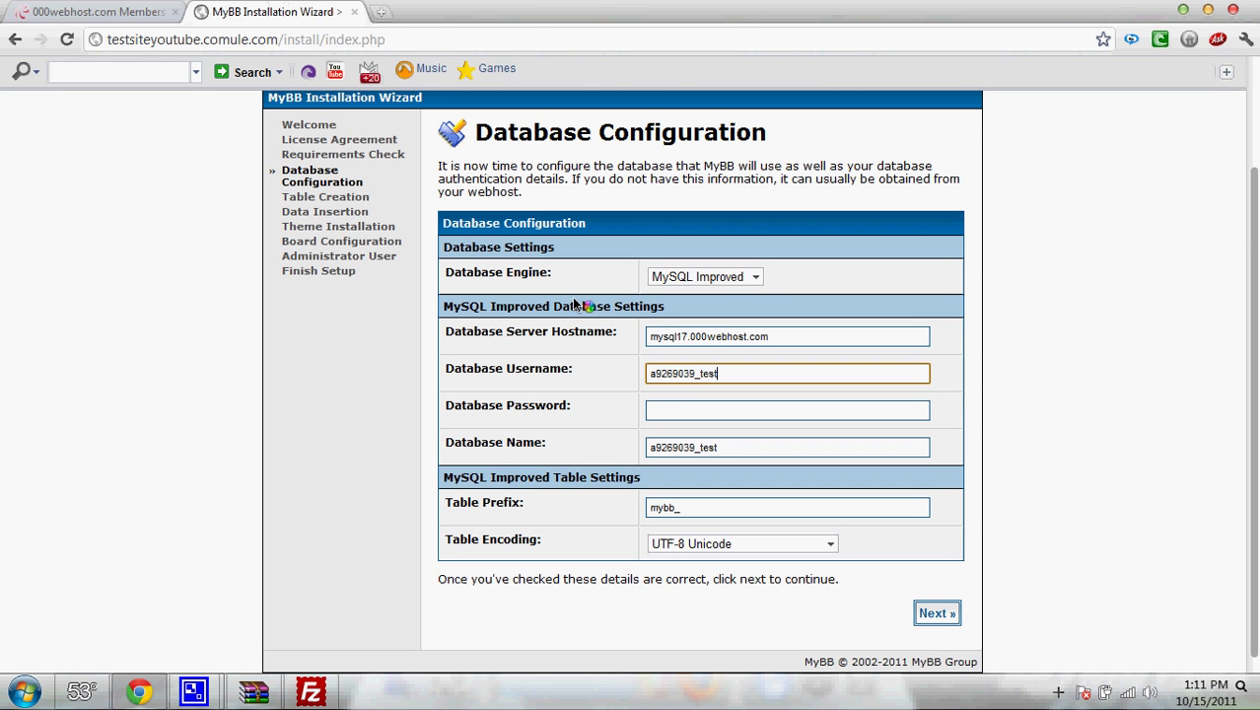
pyautogui.click(661, 406)
pyautogui.hotkey('ctrl', 'v')
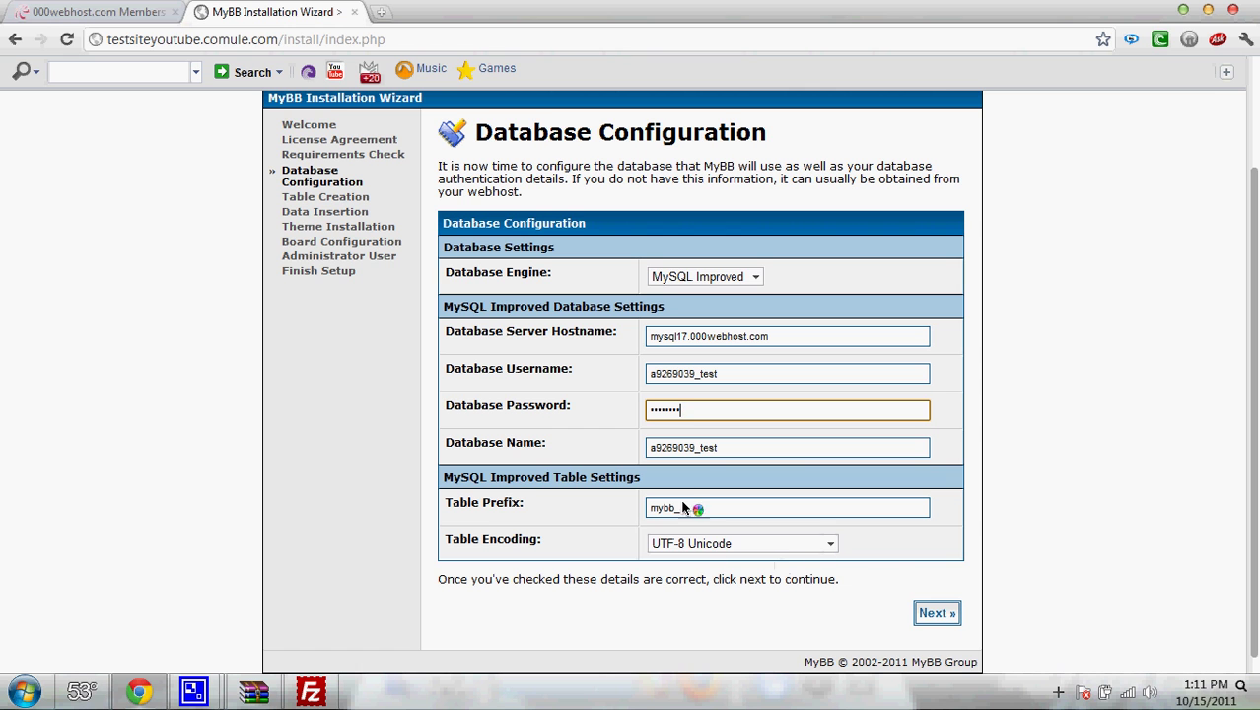
# - Submit the database settings and advance through Table Creation, Table Population and Theme Insertion
pyautogui.click(935, 614)
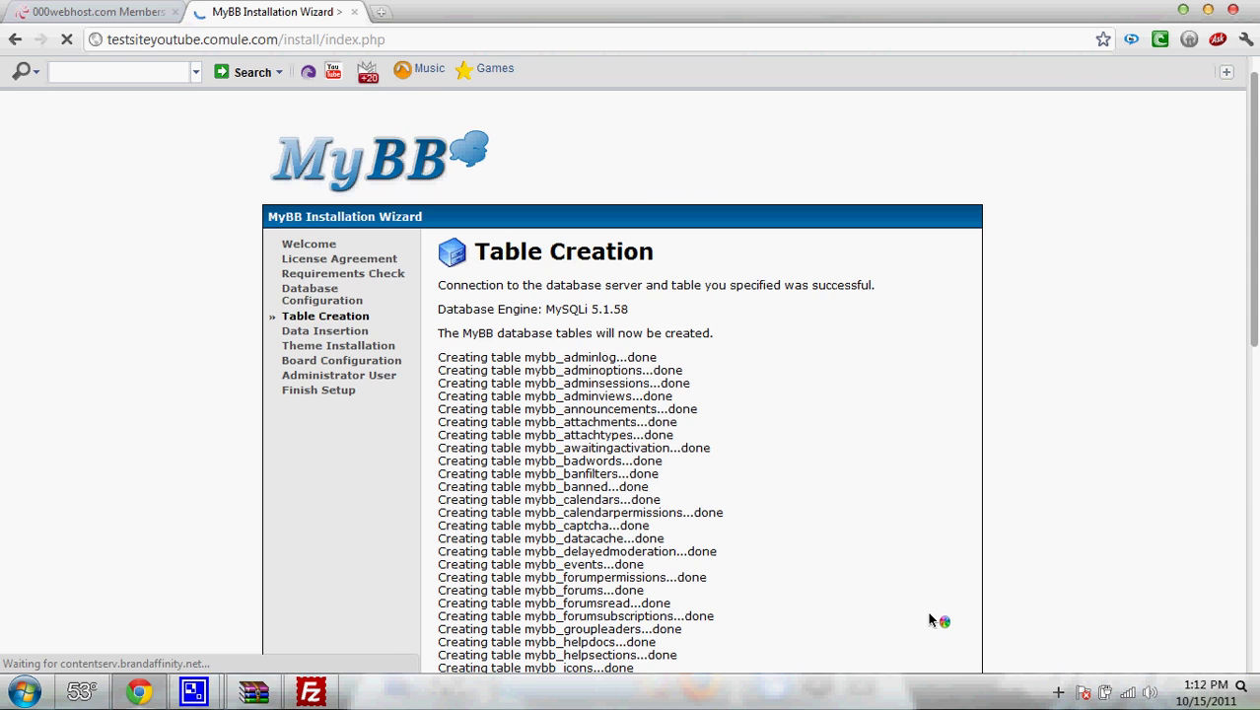
pyautogui.scroll(-3, 931, 616)
pyautogui.scroll(-4, 1049, 548)
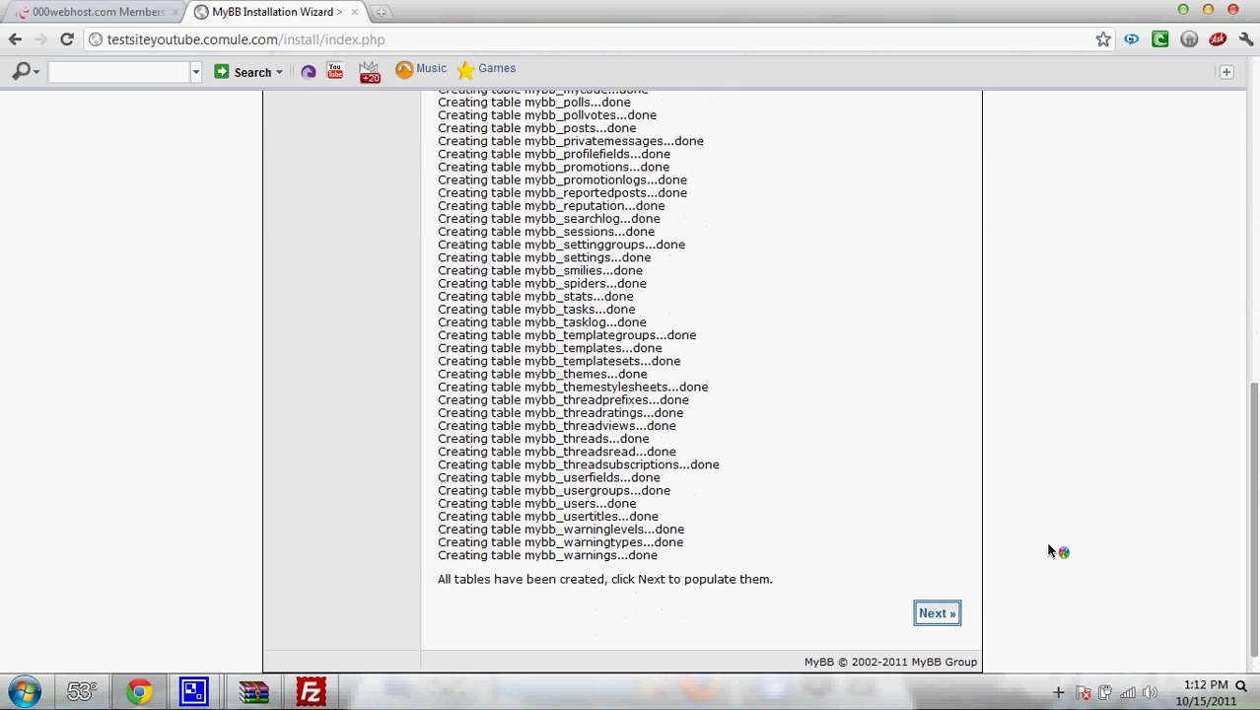
pyautogui.click(935, 613)
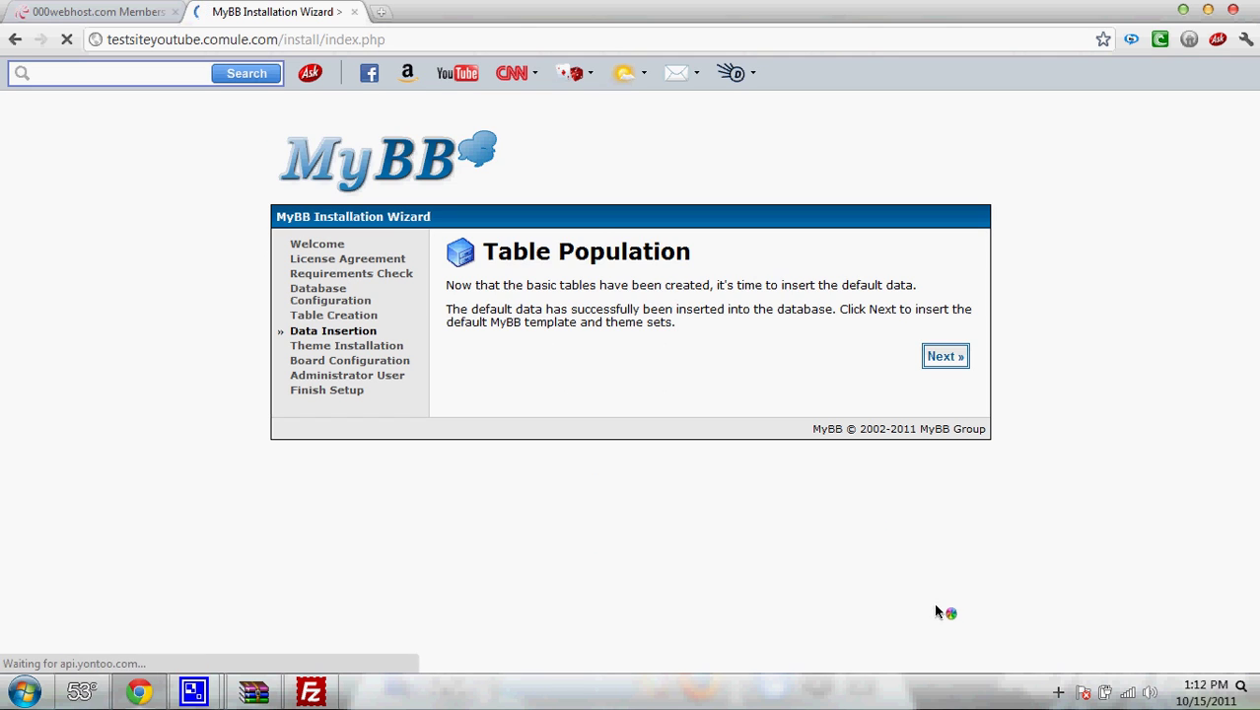
pyautogui.moveTo(471, 310); pyautogui.dragTo(809, 342)
pyautogui.click(925, 366)
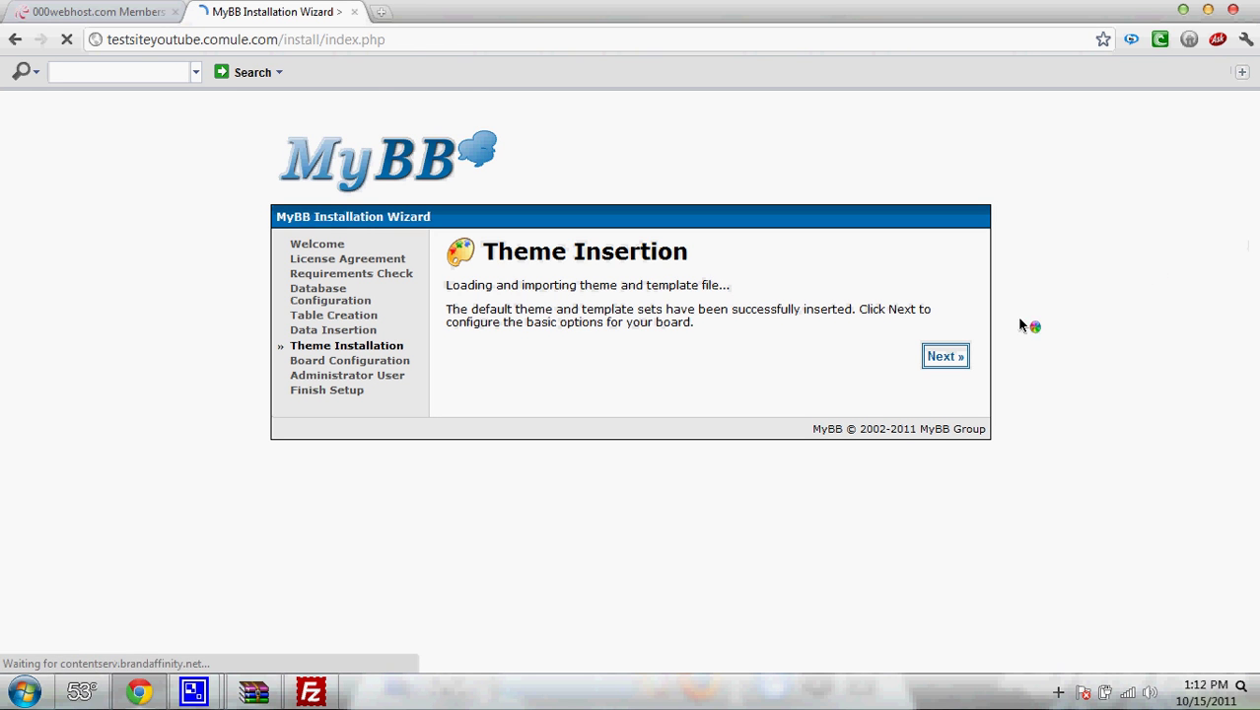
pyautogui.click(960, 362)
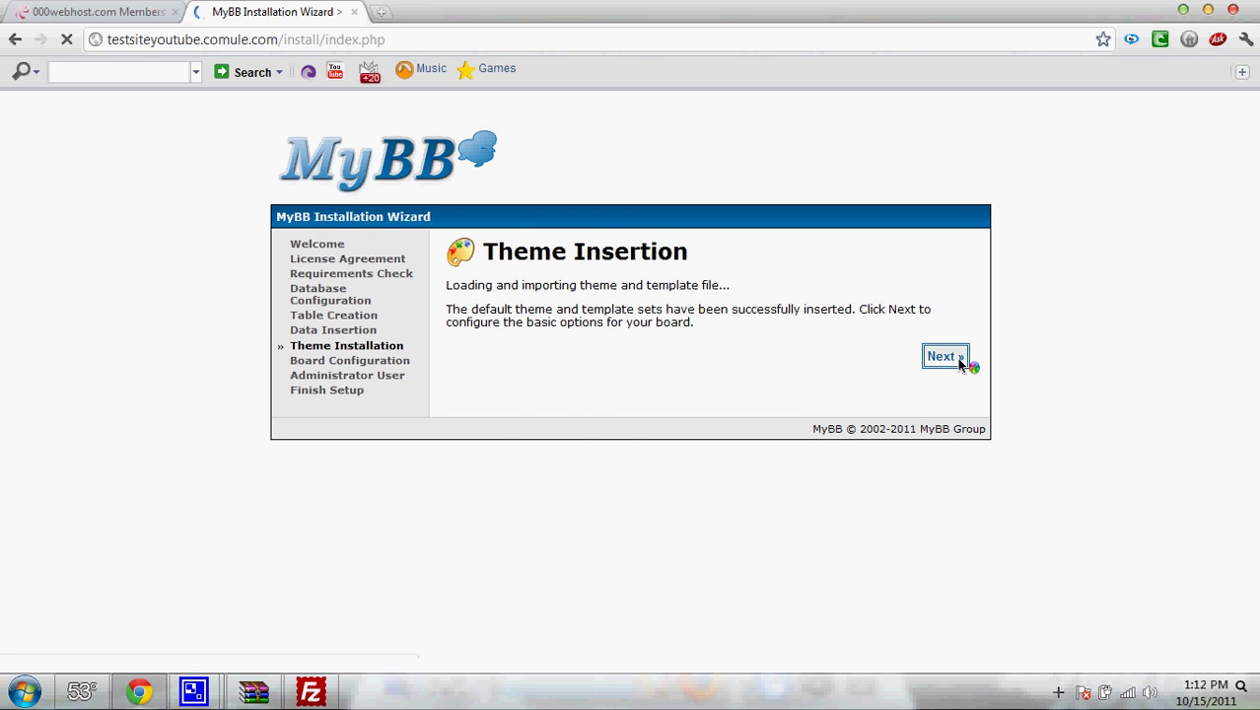
# - Set the forum name to 'My forum name' and the website name to 'My website forum name'
pyautogui.click(754, 404)
pyautogui.doubleClick(754, 404)
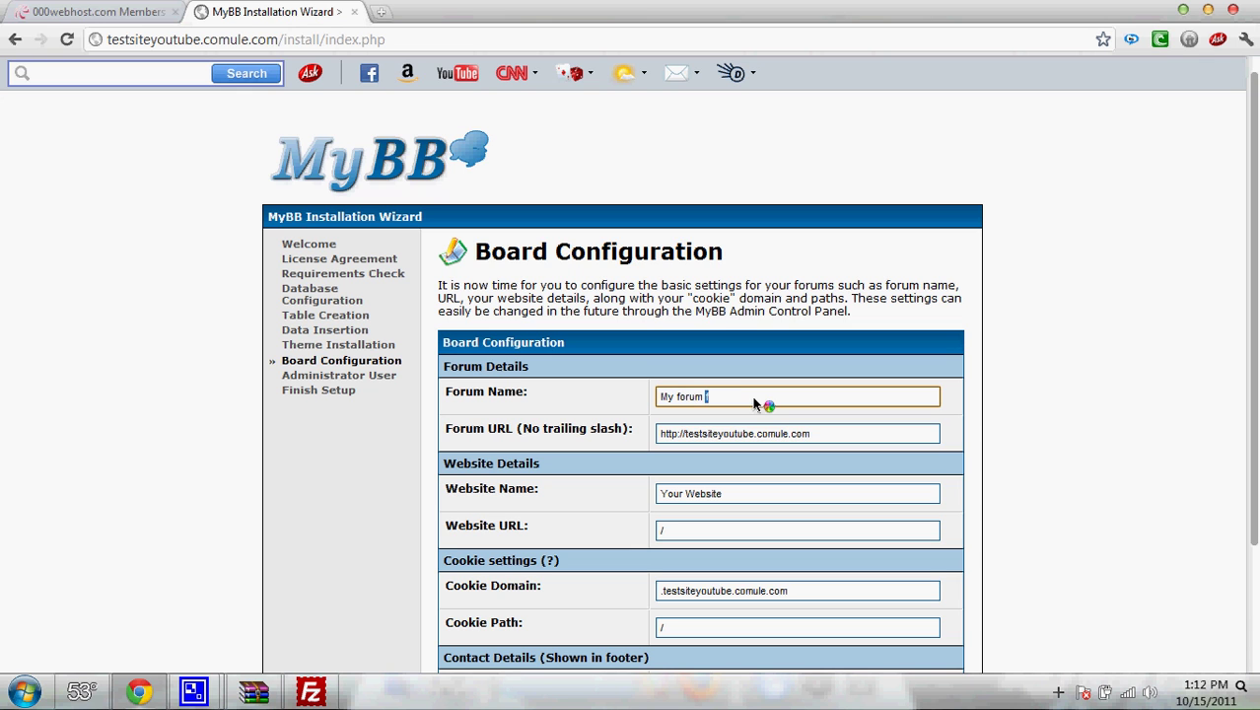
pyautogui.press('Tab')
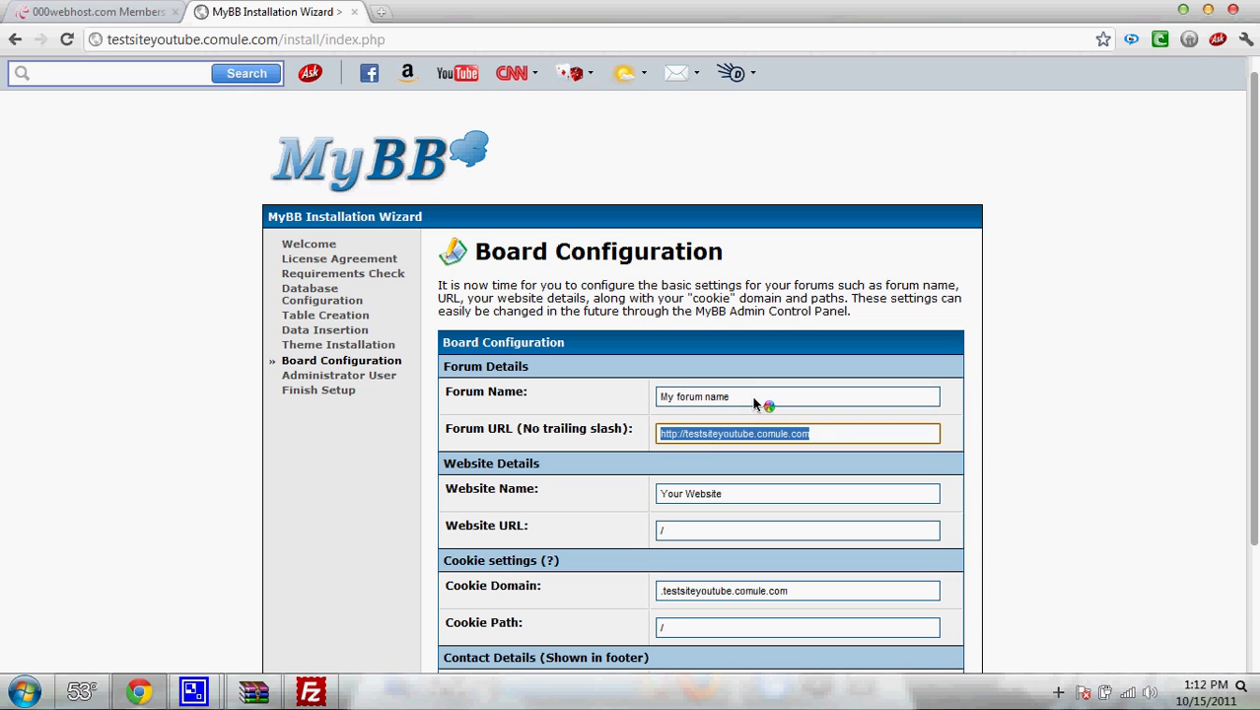
pyautogui.moveTo(675, 440); pyautogui.dragTo(811, 445)
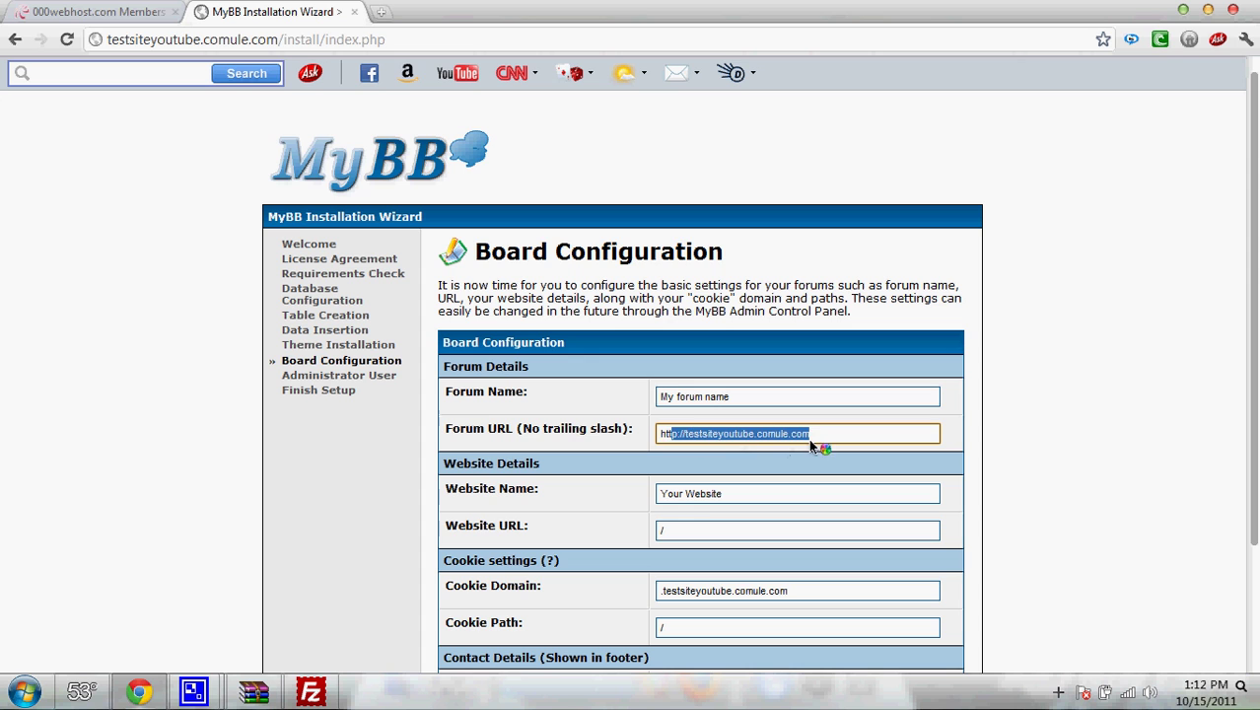
pyautogui.tripleClick(689, 496)
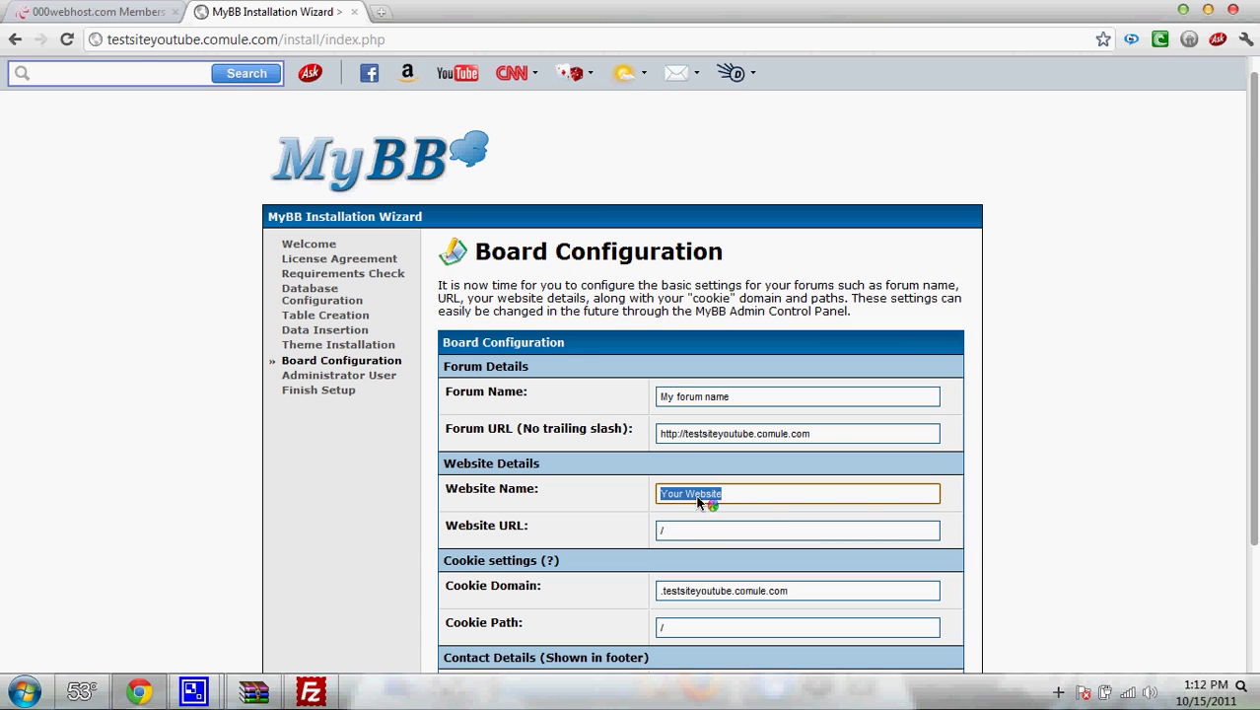
pyautogui.write('My')
pyautogui.write('ite forum name')
# - Copy the Forum URL into the Website URL field and submit the board configuration
pyautogui.click(678, 537)
pyautogui.moveTo(677, 536); pyautogui.dragTo(623, 542)
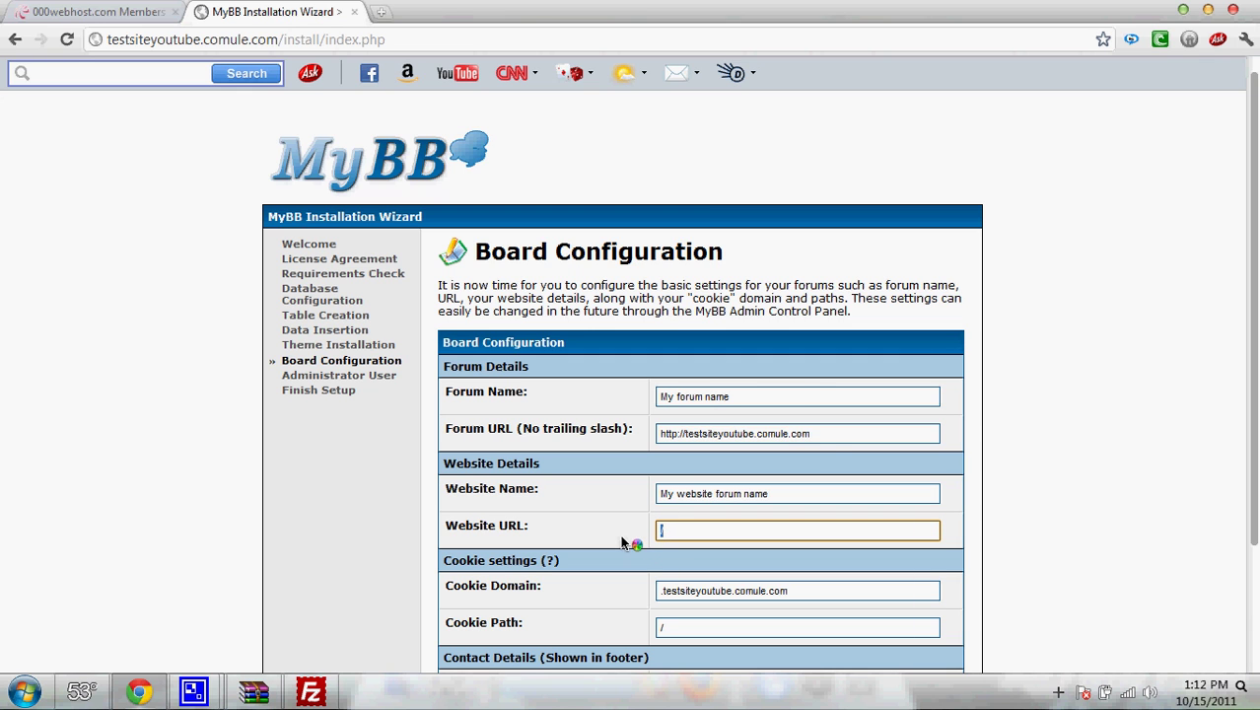
pyautogui.moveTo(811, 436); pyautogui.dragTo(649, 450)
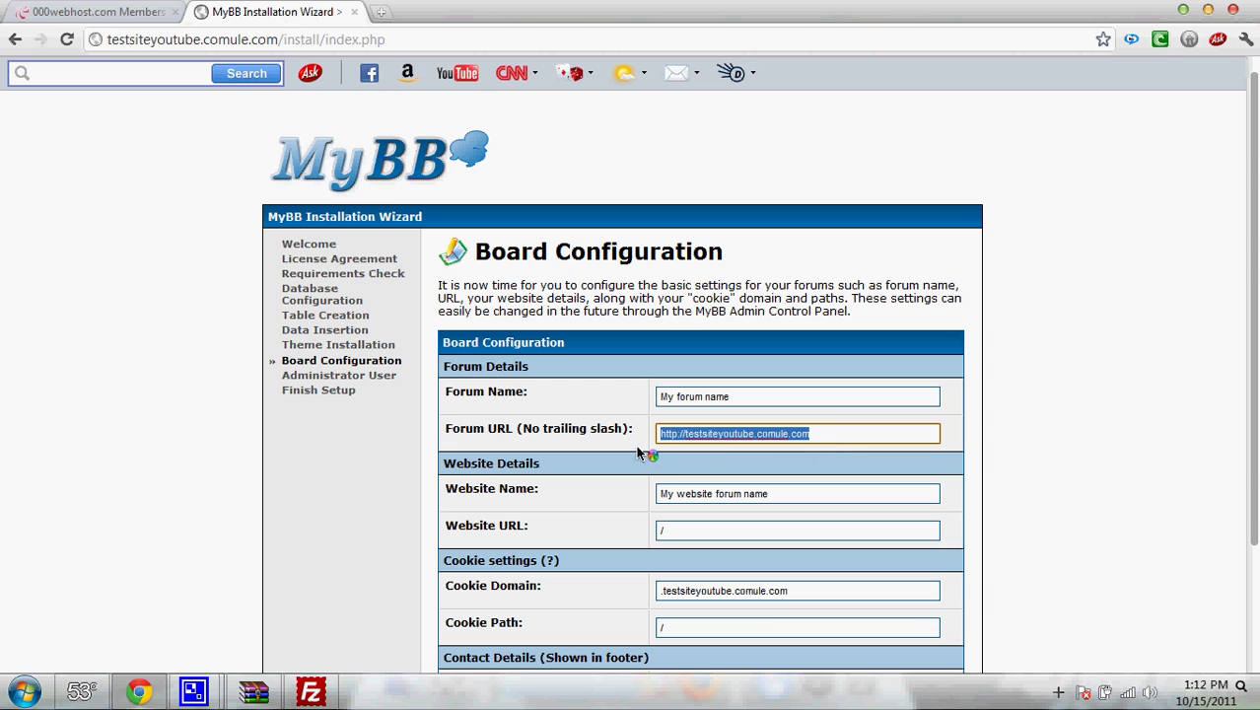
pyautogui.rightClick(704, 444)
pyautogui.click(738, 510)
pyautogui.doubleClick(723, 529)
pyautogui.hotkey('ctrl', 'v')
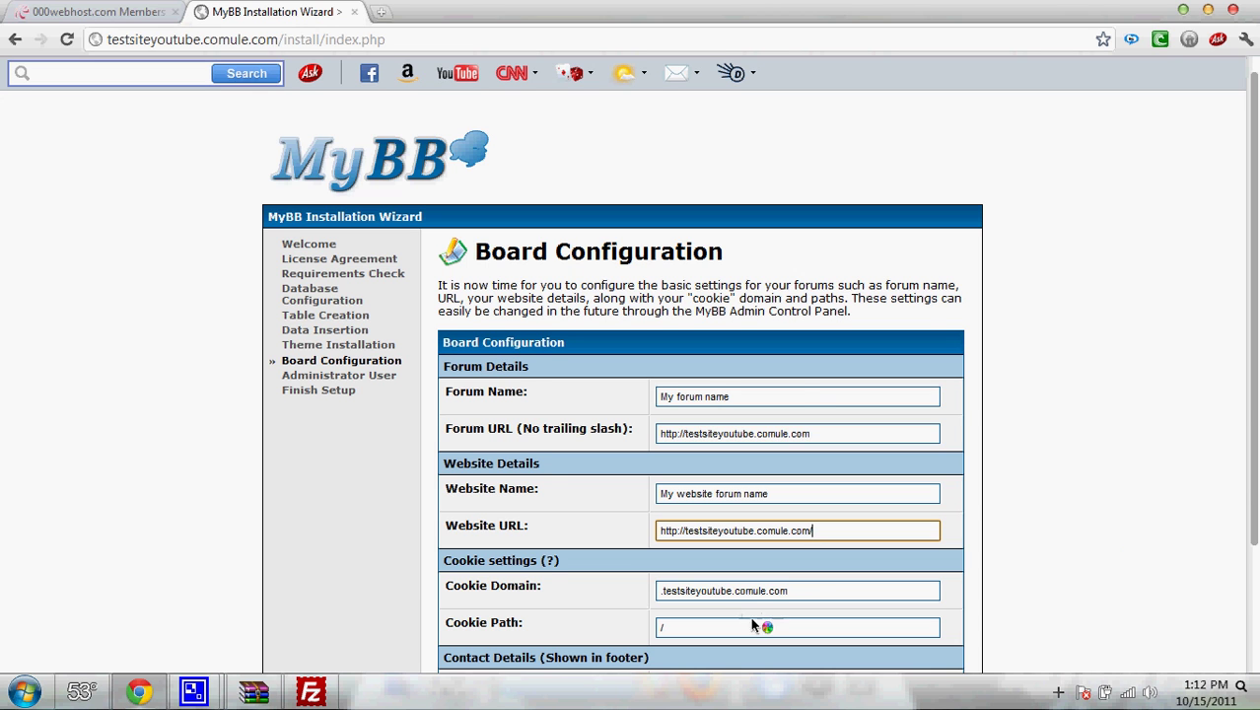
pyautogui.scroll(-3, 754, 624)
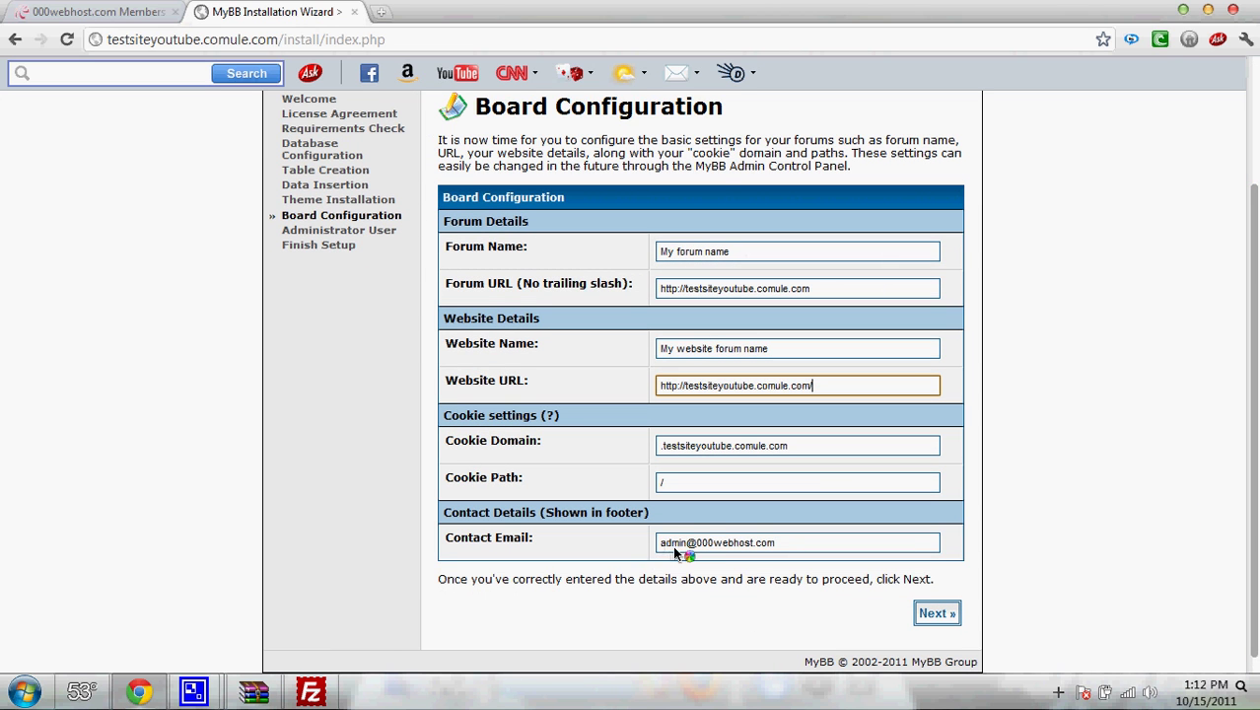
pyautogui.moveTo(660, 543); pyautogui.dragTo(747, 540)
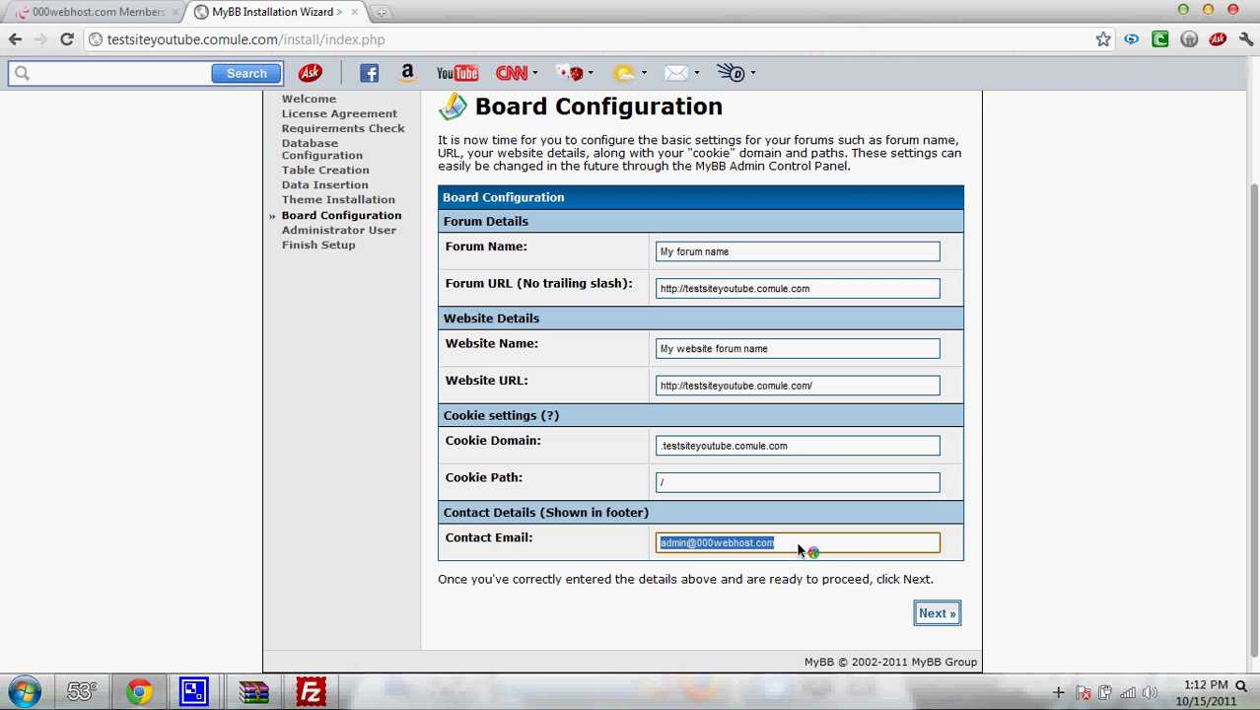
pyautogui.click(936, 623)
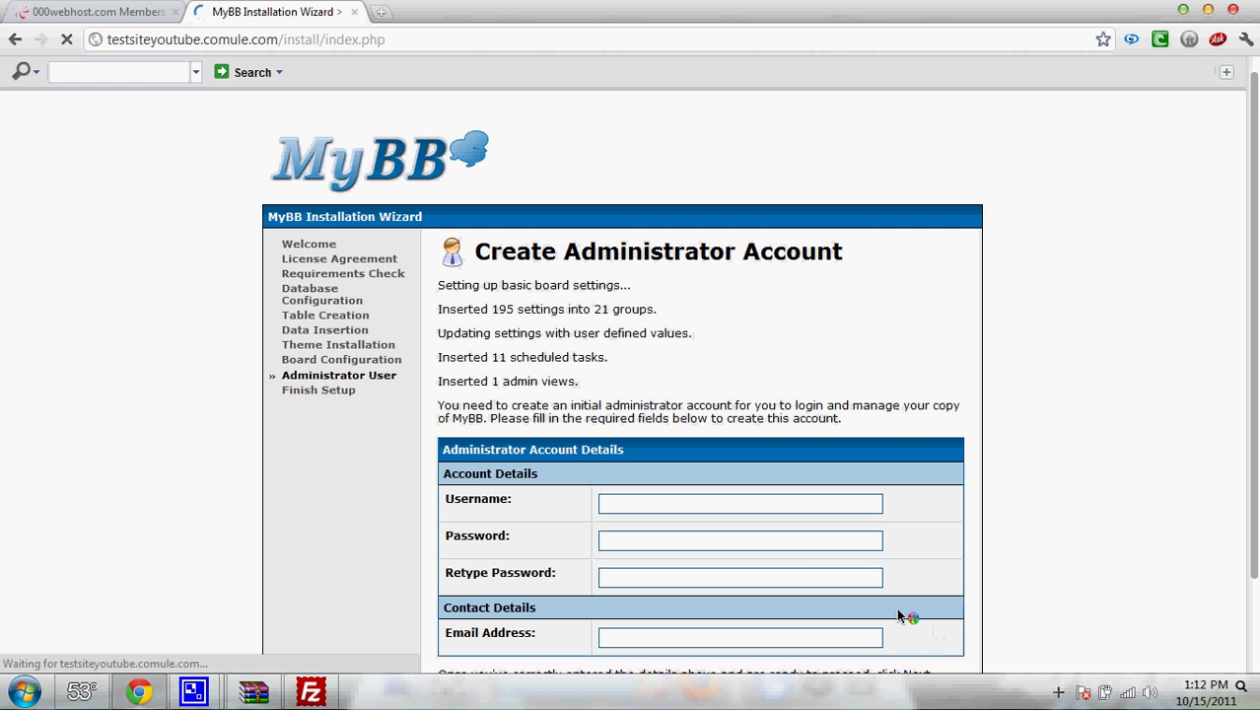
# - Enter administrator username 'Test' and the admin password in both password fields
pyautogui.click(720, 503)
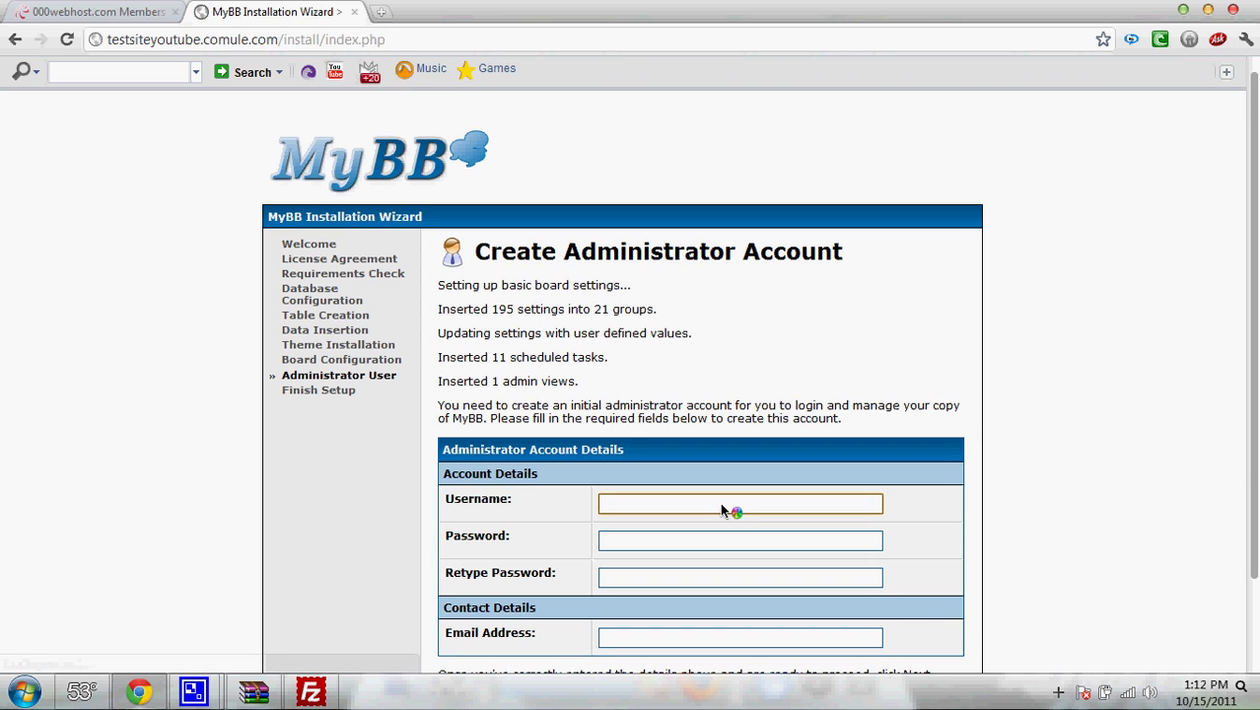
pyautogui.write('Test')
pyautogui.press('Tab')
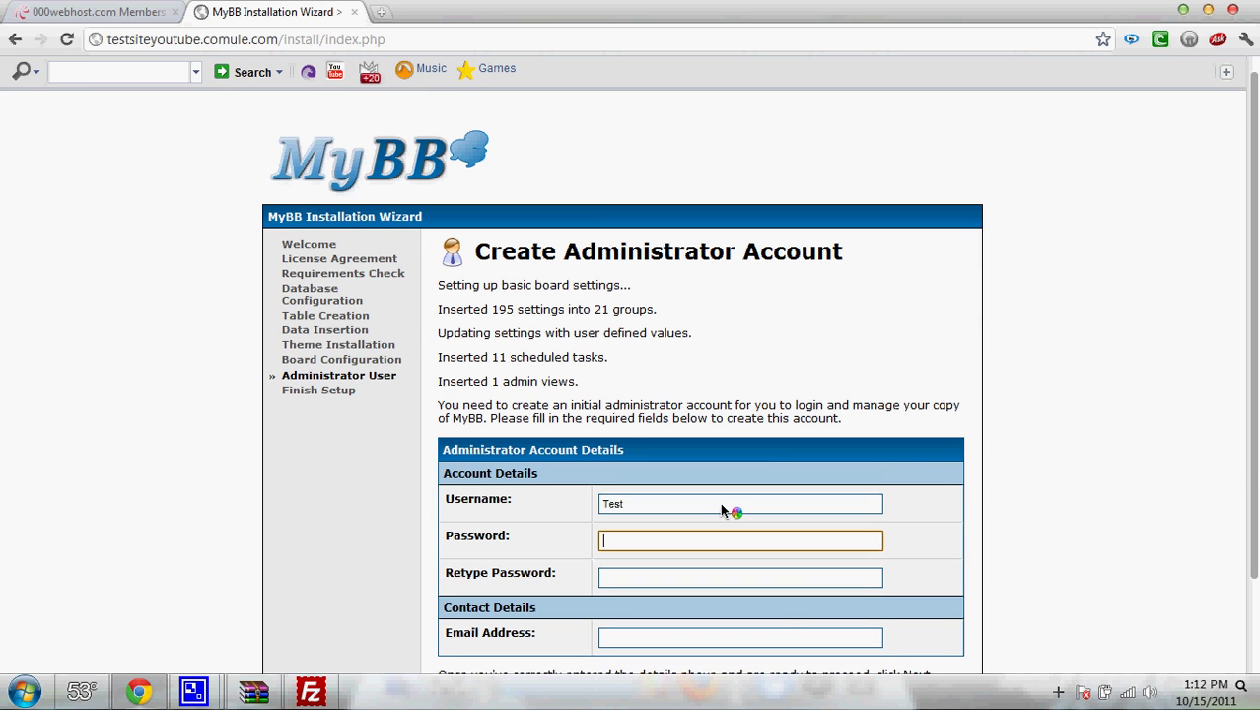
pyautogui.write('test')
pyautogui.press('Tab')
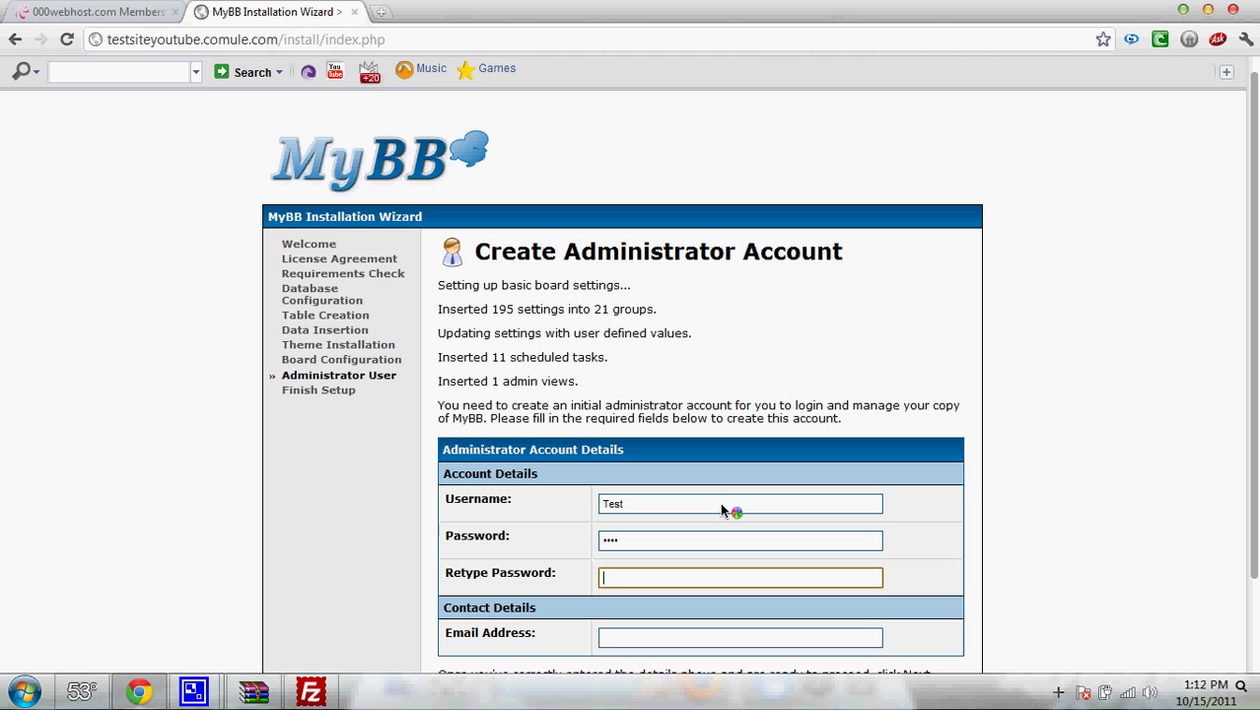
pyautogui.write('test')
pyautogui.press('Tab')
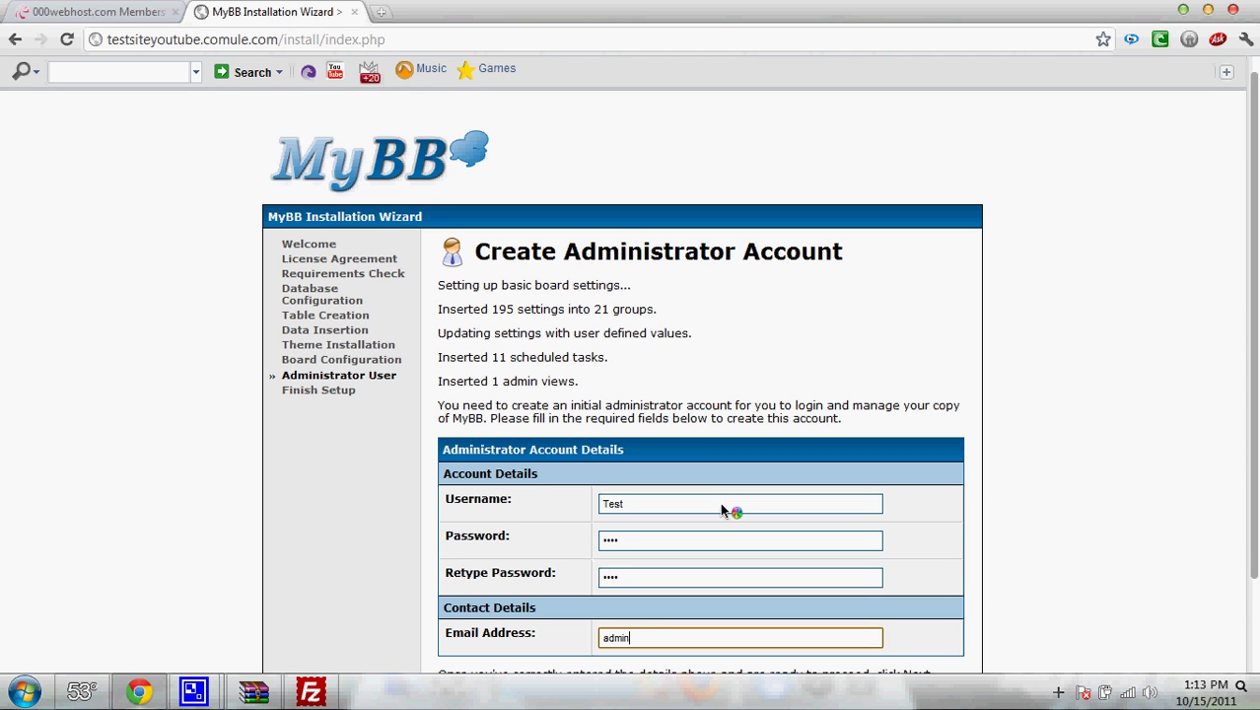
# - Fill in the admin contact e-mail on the forum's domain and submit to finish setup
pyautogui.moveTo(708, 637); pyautogui.dragTo(741, 643)
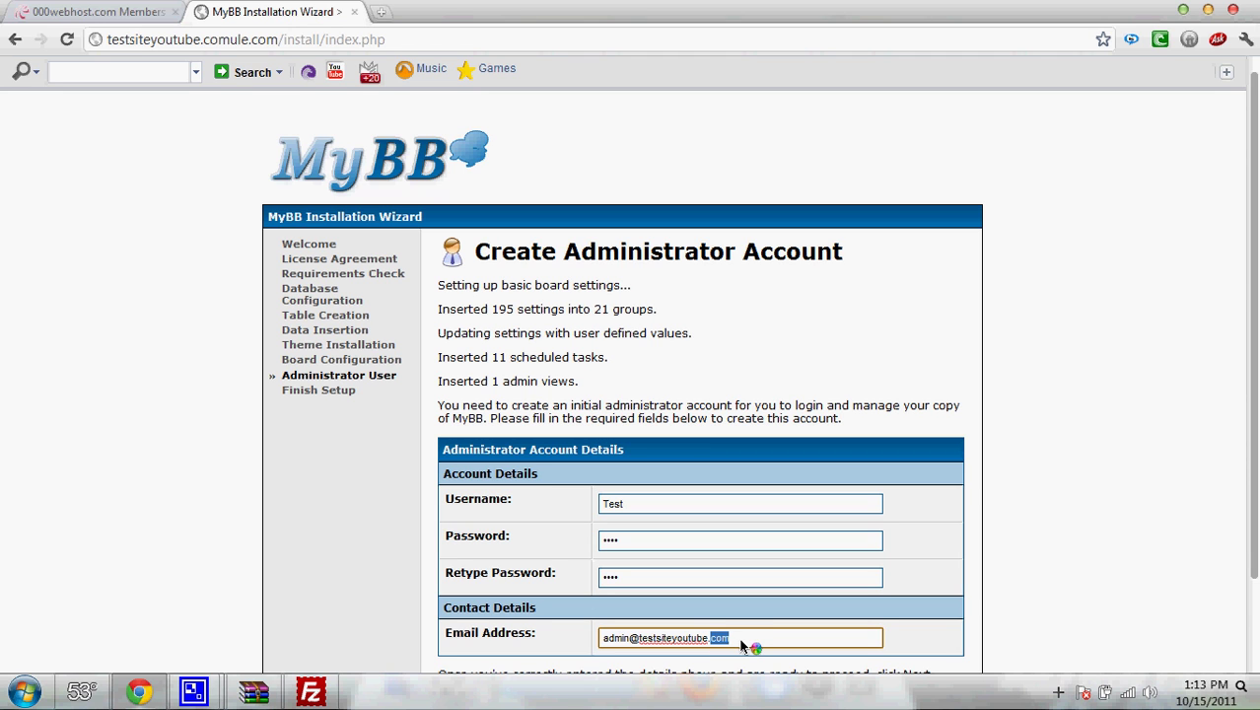
pyautogui.click(741, 642)
pyautogui.write('ule.com')
pyautogui.scroll(-1, 1255, 569)
pyautogui.click(952, 612)
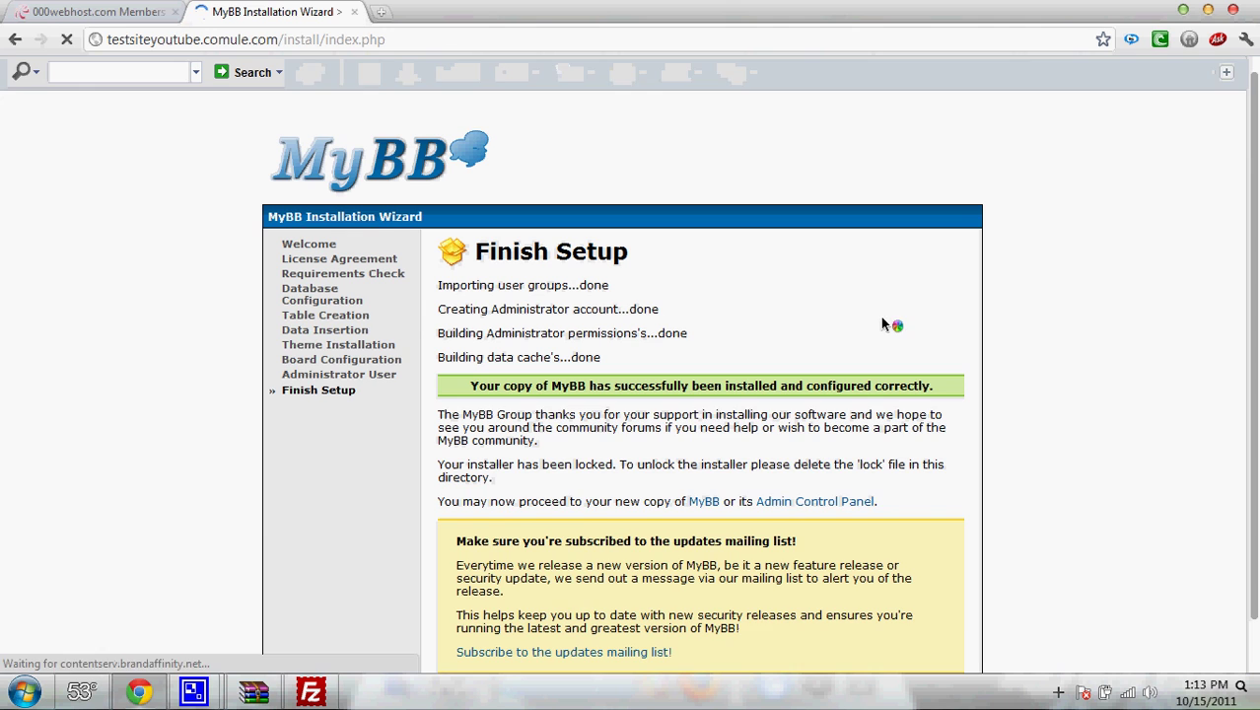
pyautogui.scroll(-1, 880, 315)
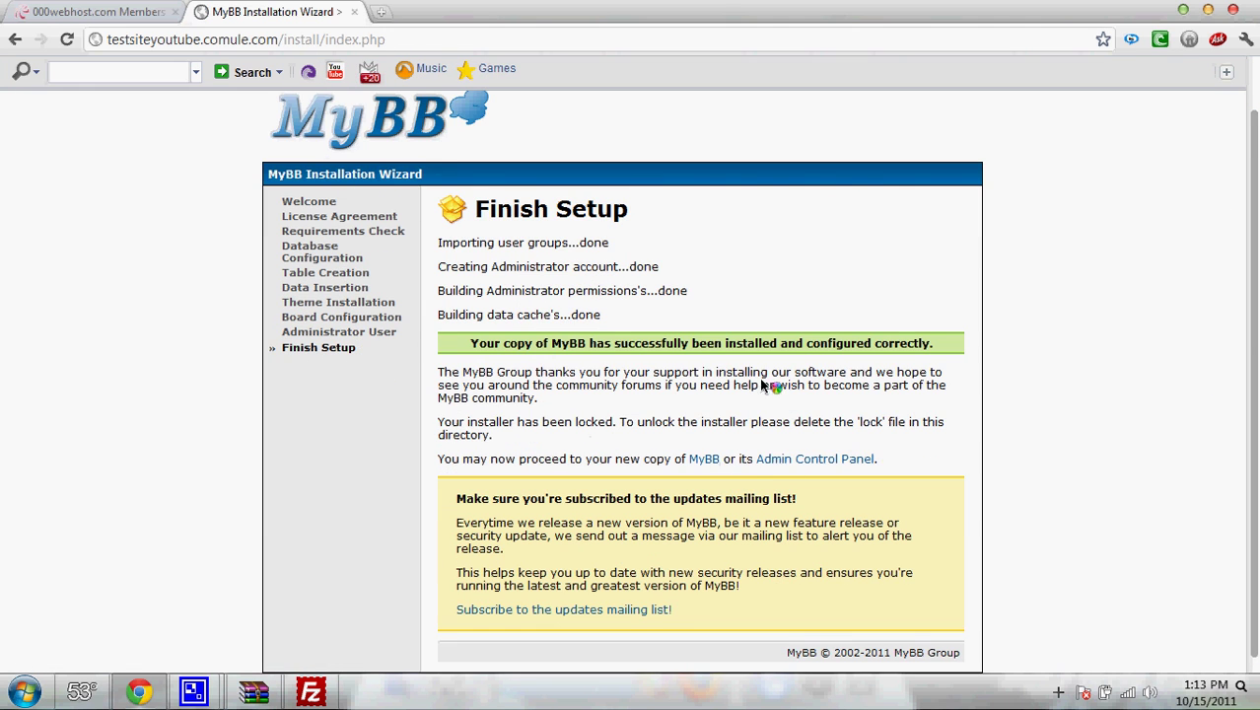
# - Create a Lock folder inside public_html/install in FileZilla, then return to Chrome
pyautogui.click(310, 691)
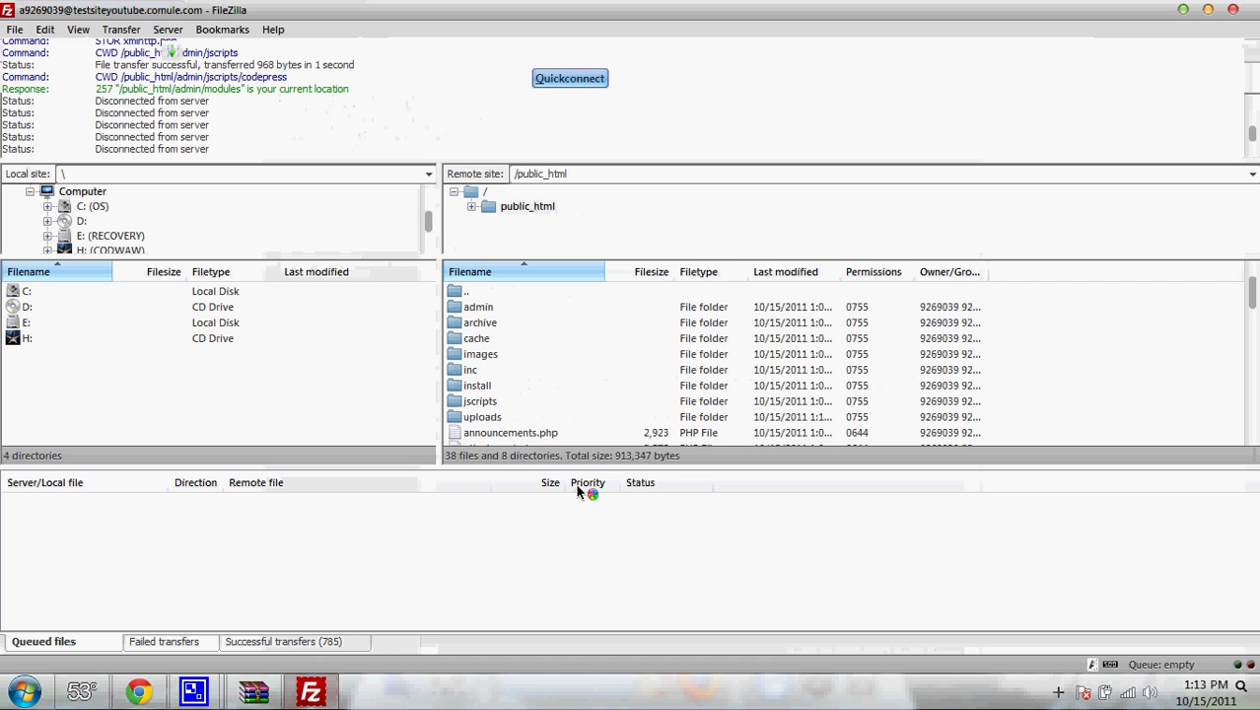
pyautogui.click(500, 389)
pyautogui.doubleClick(499, 390)
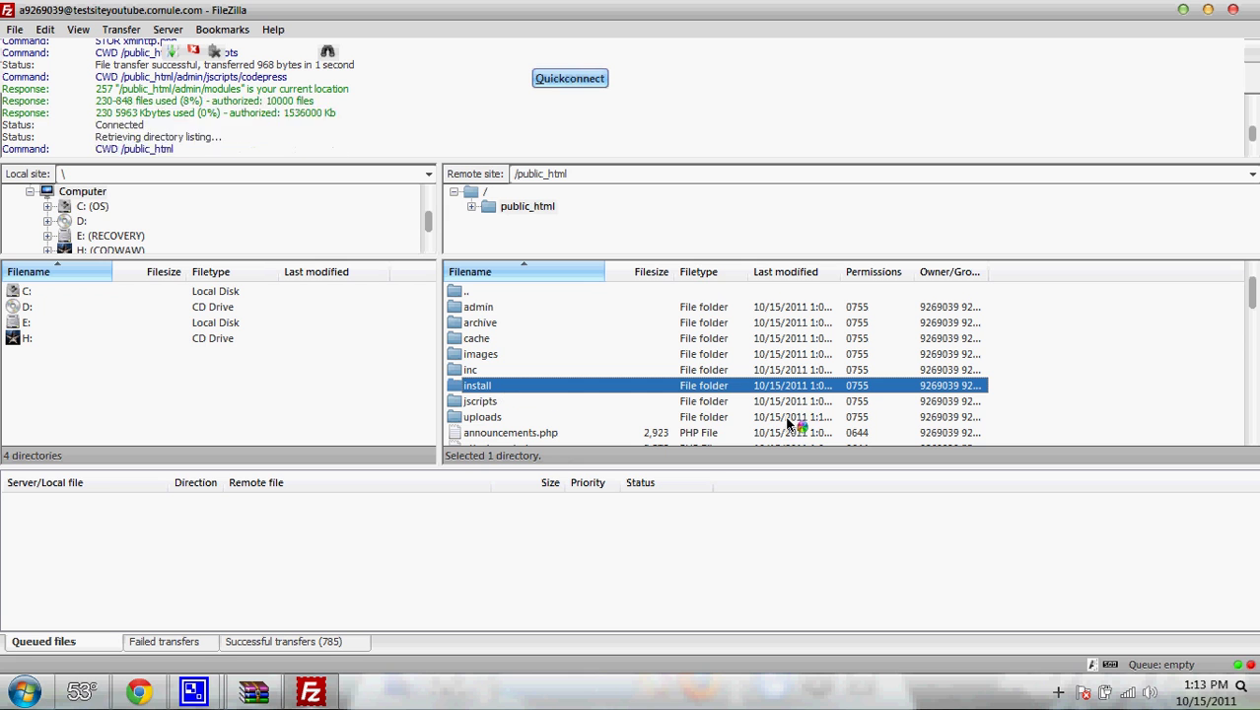
pyautogui.rightClick(1023, 415)
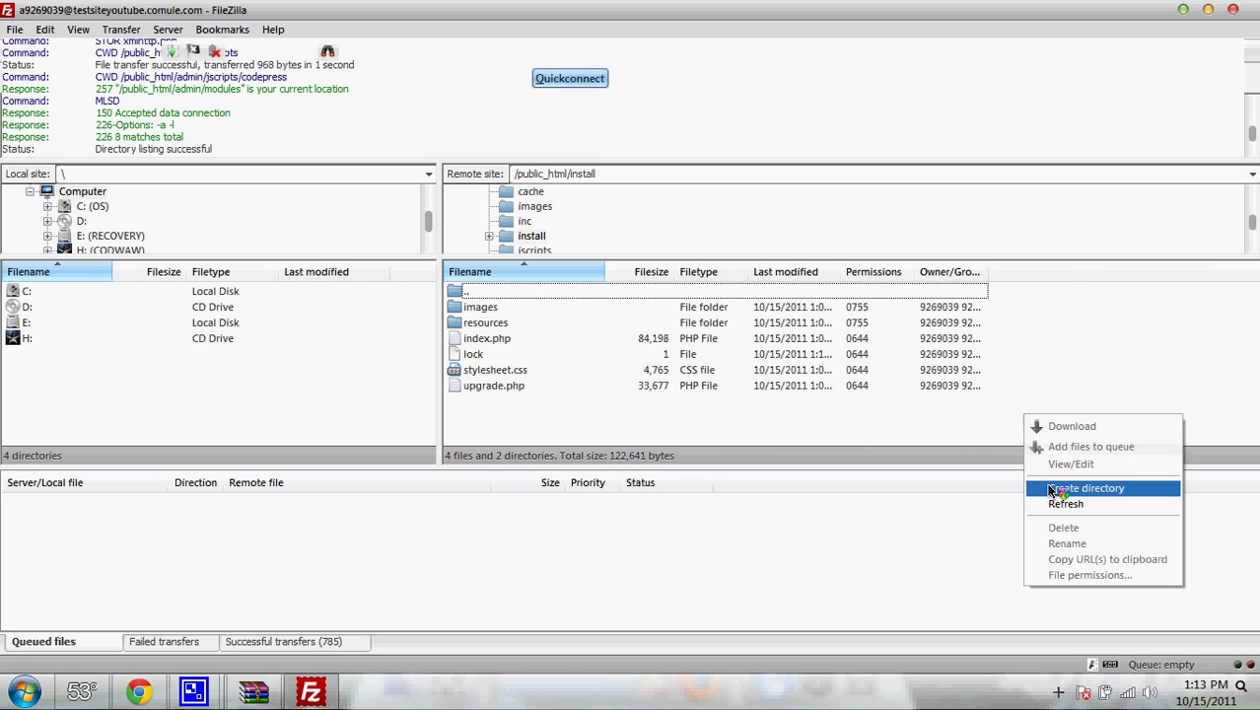
pyautogui.click(1047, 484)
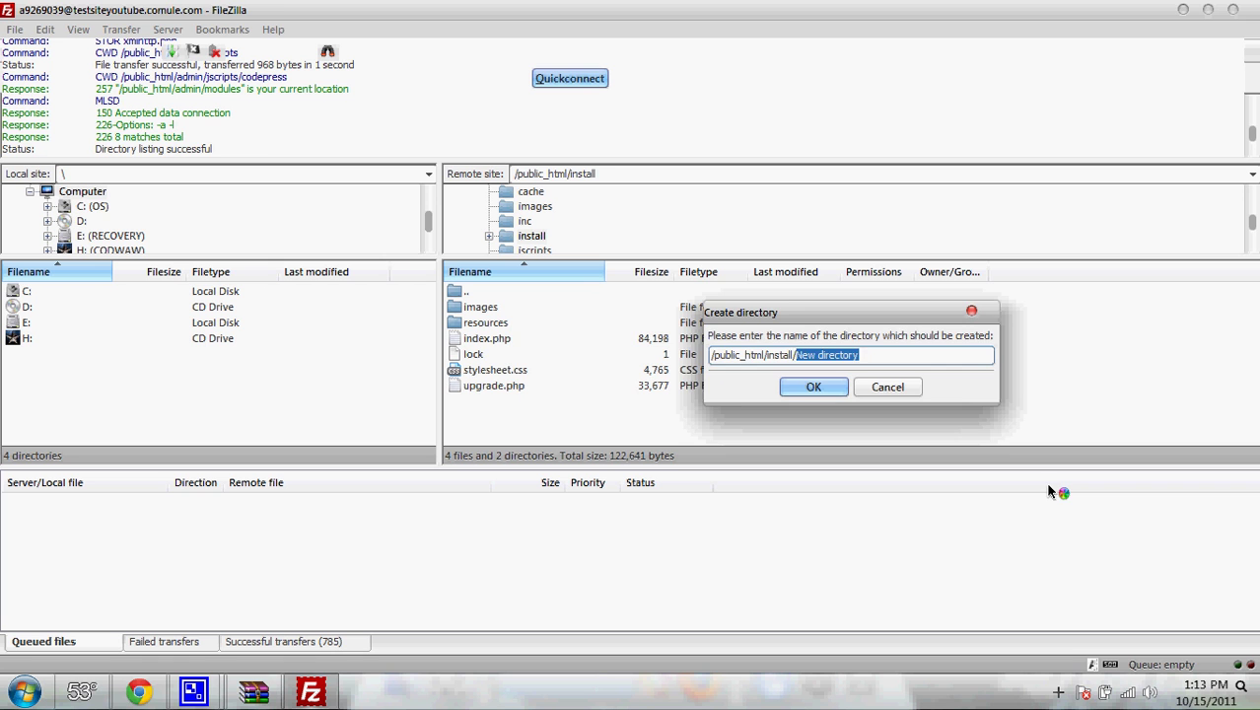
pyautogui.write('Lock')
pyautogui.press('Return')
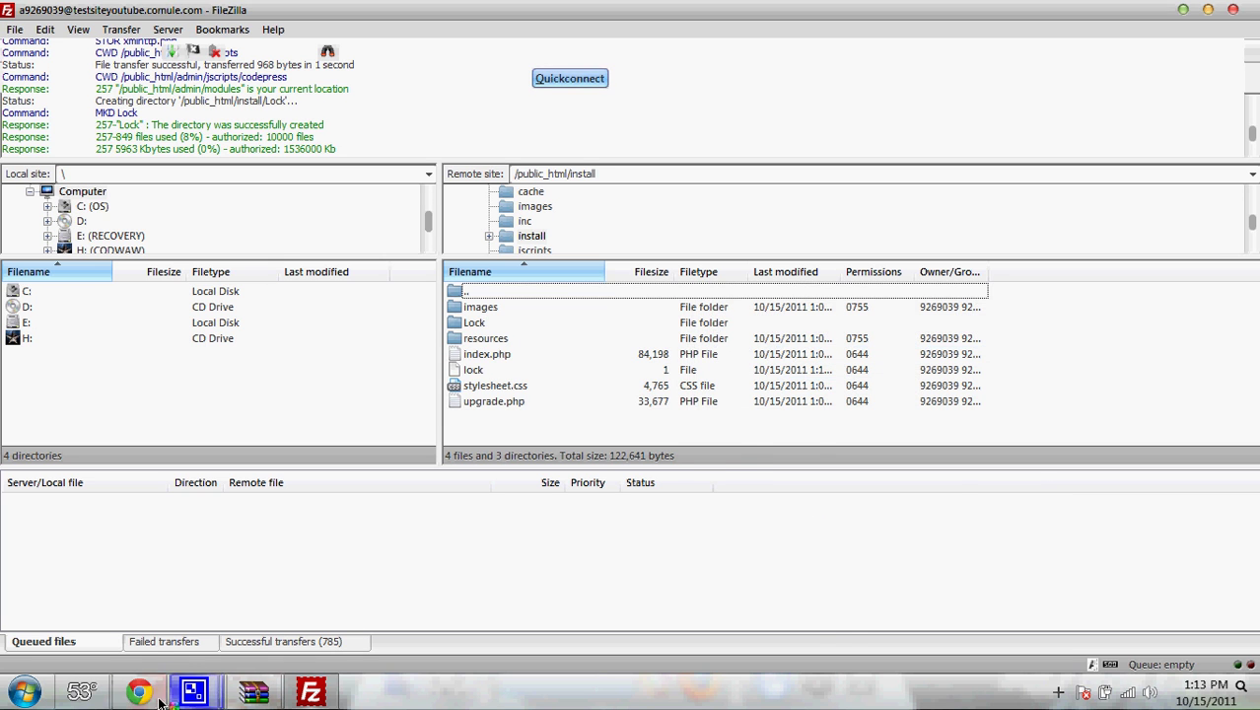
pyautogui.click(138, 692)
# - Load the /install/ directory to confirm the installer now reports being locked
pyautogui.moveTo(325, 39); pyautogui.dragTo(411, 59)
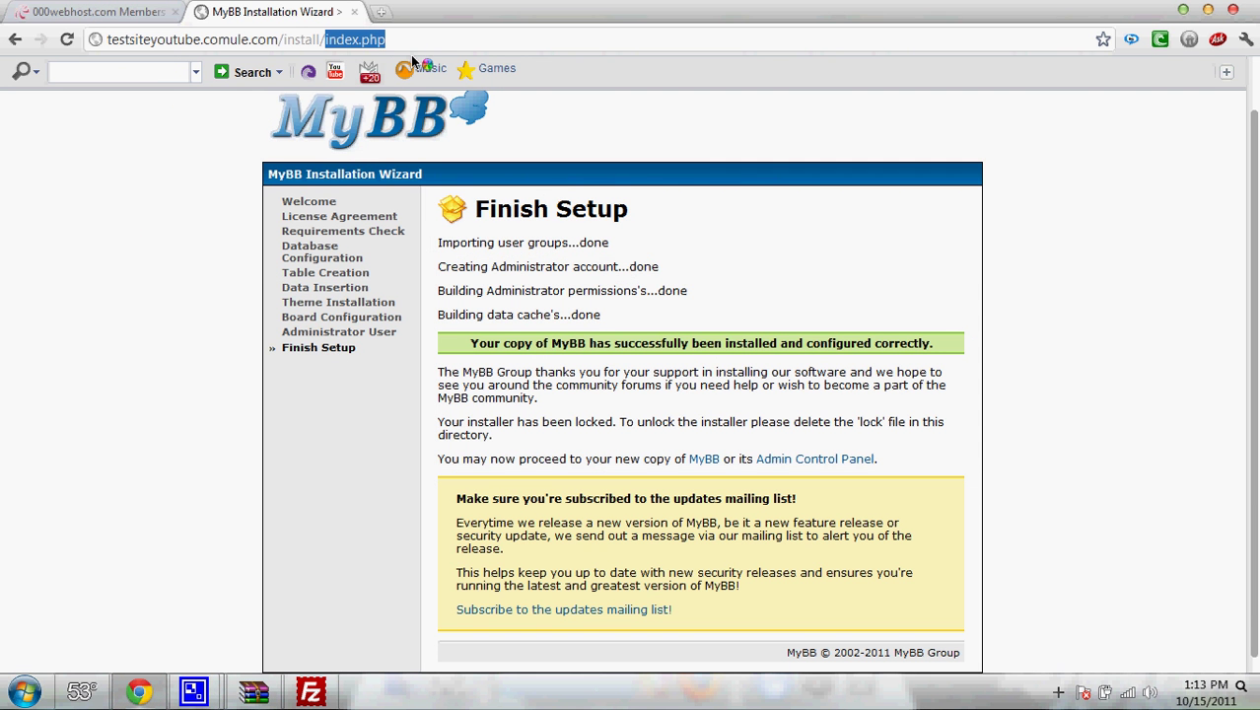
pyautogui.press('BackSpace')
pyautogui.press('Return')
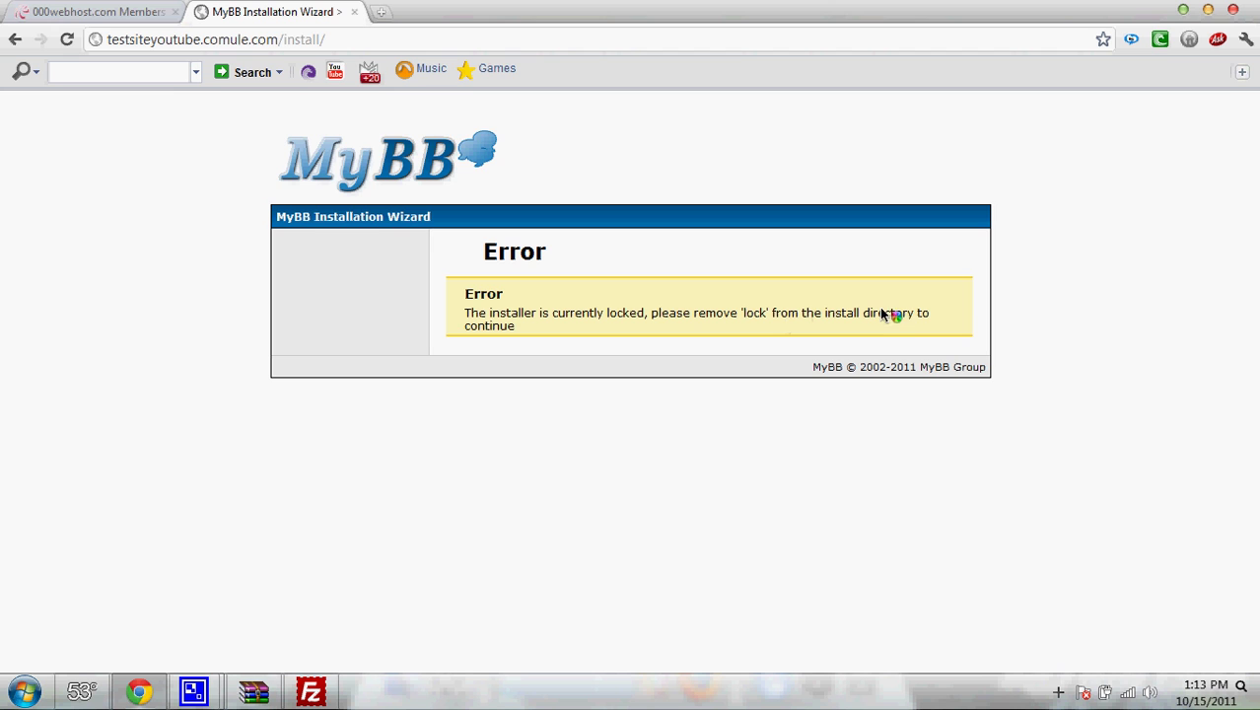
# - Load the forum homepage testsiteyoutube.comule.com, titled My forum name
pyautogui.moveTo(280, 40); pyautogui.dragTo(367, 48)
pyautogui.press('BackSpace')
pyautogui.press('Return')
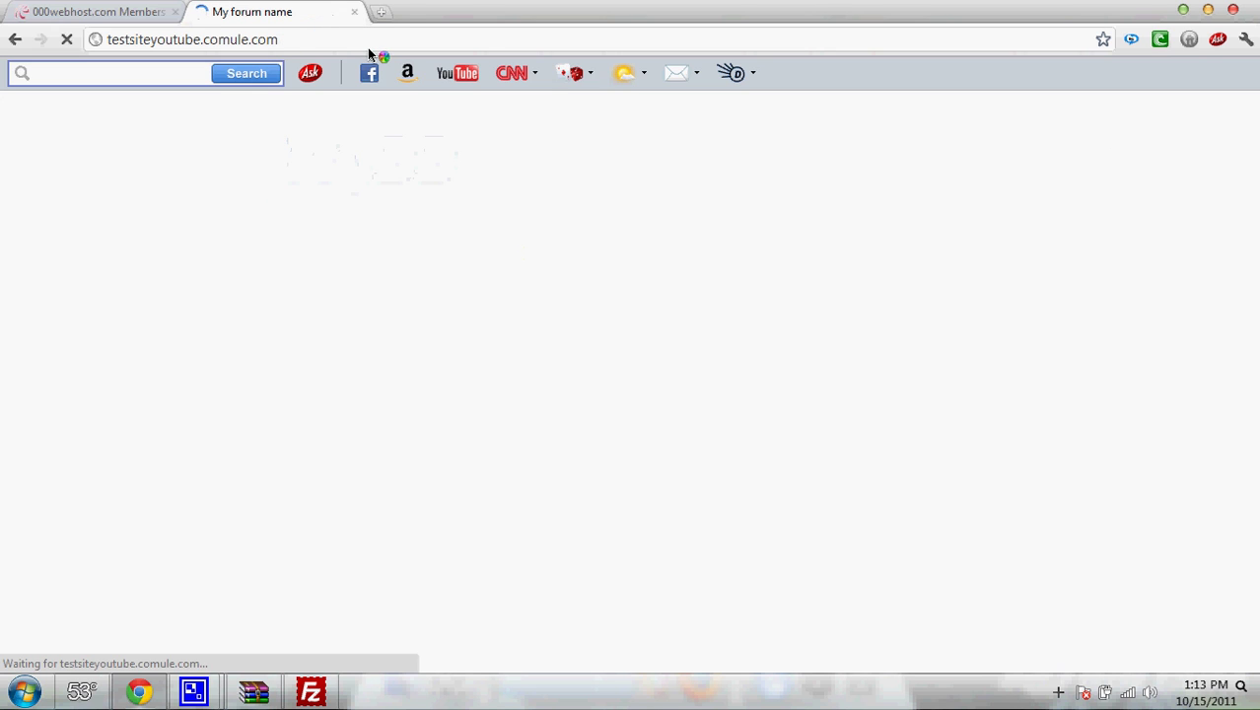